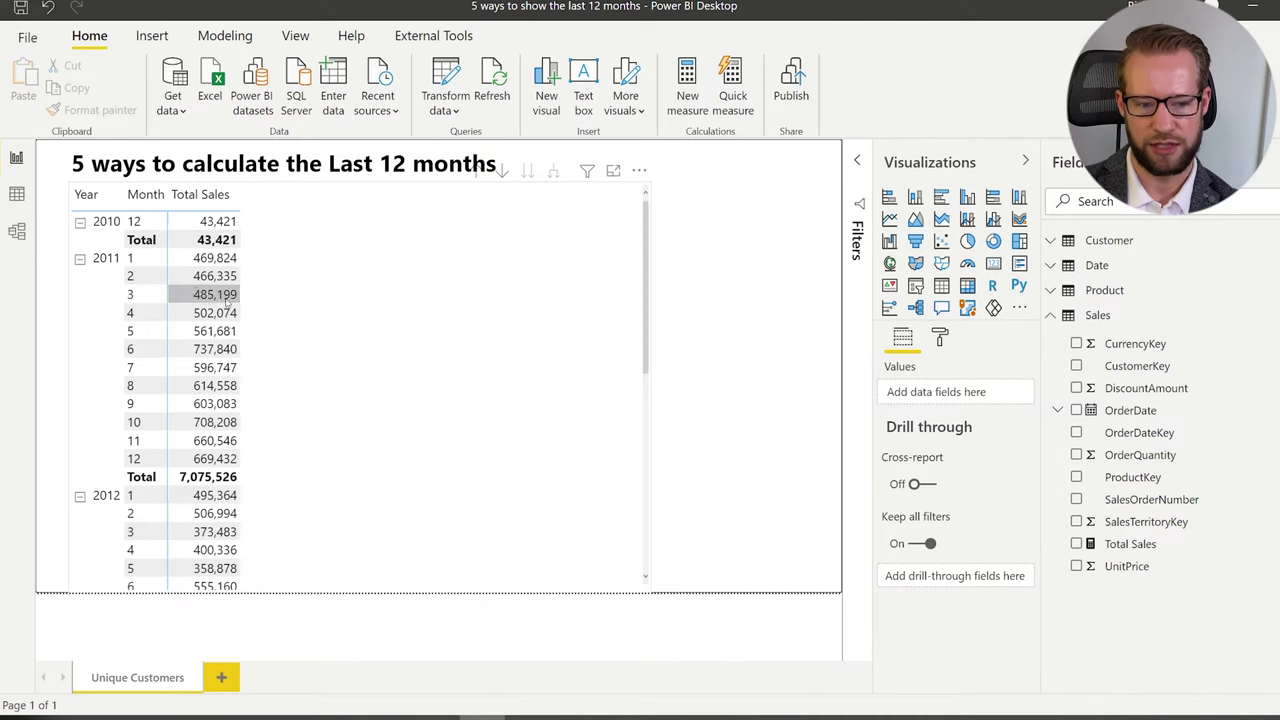
Create a new measure named Last 12 Months V1 and begin its formula on a second line.
{"action": "left_click", "coordinate": [474, 301]}
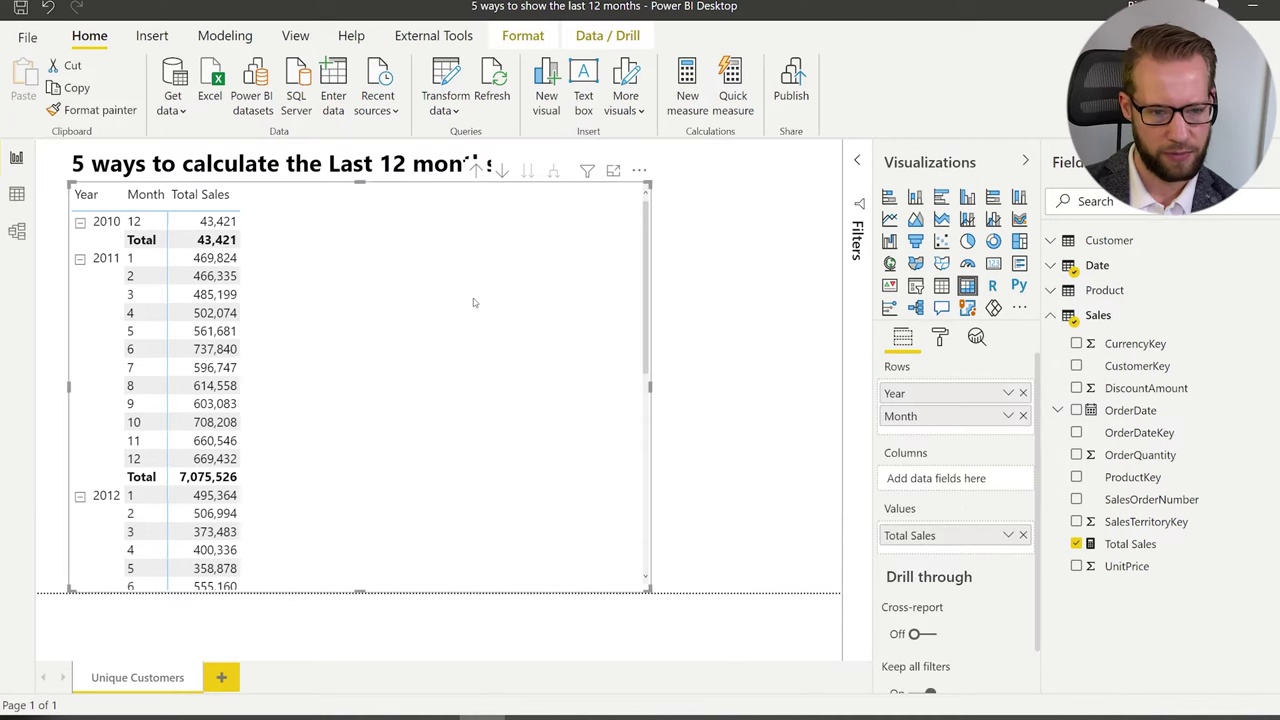
{"action": "left_click", "coordinate": [729, 316]}
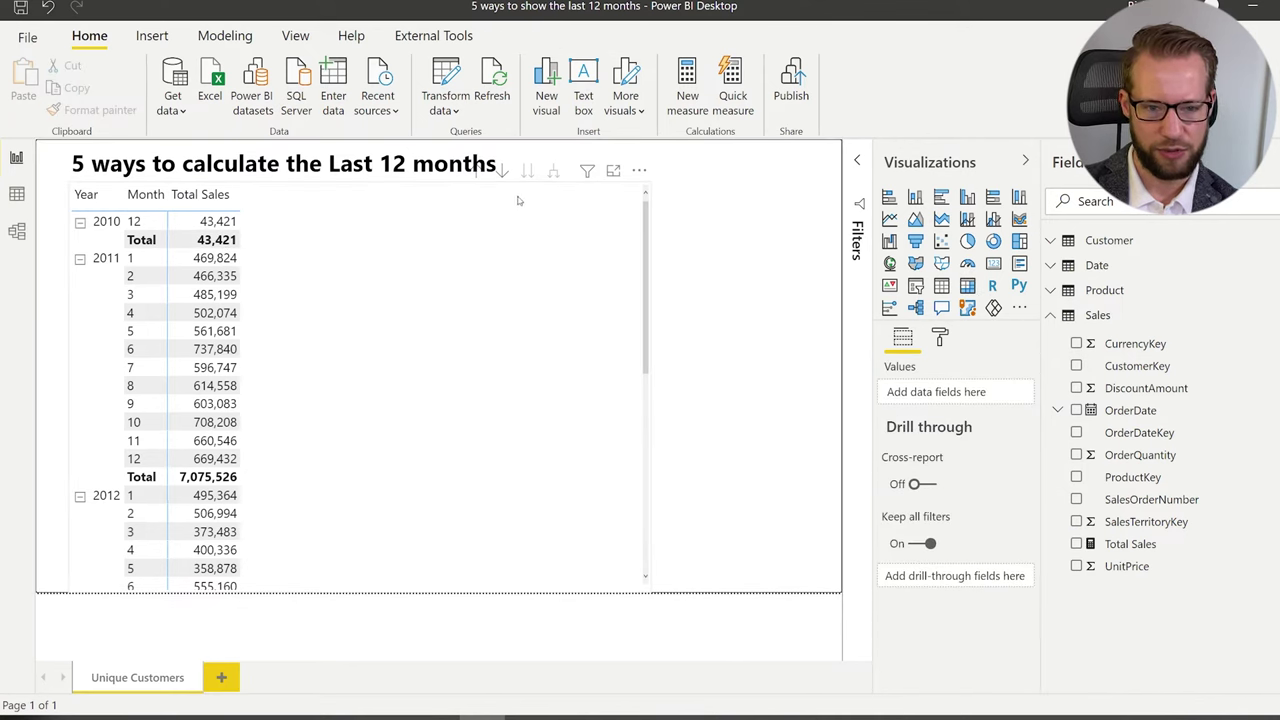
{"action": "left_click", "coordinate": [697, 97]}
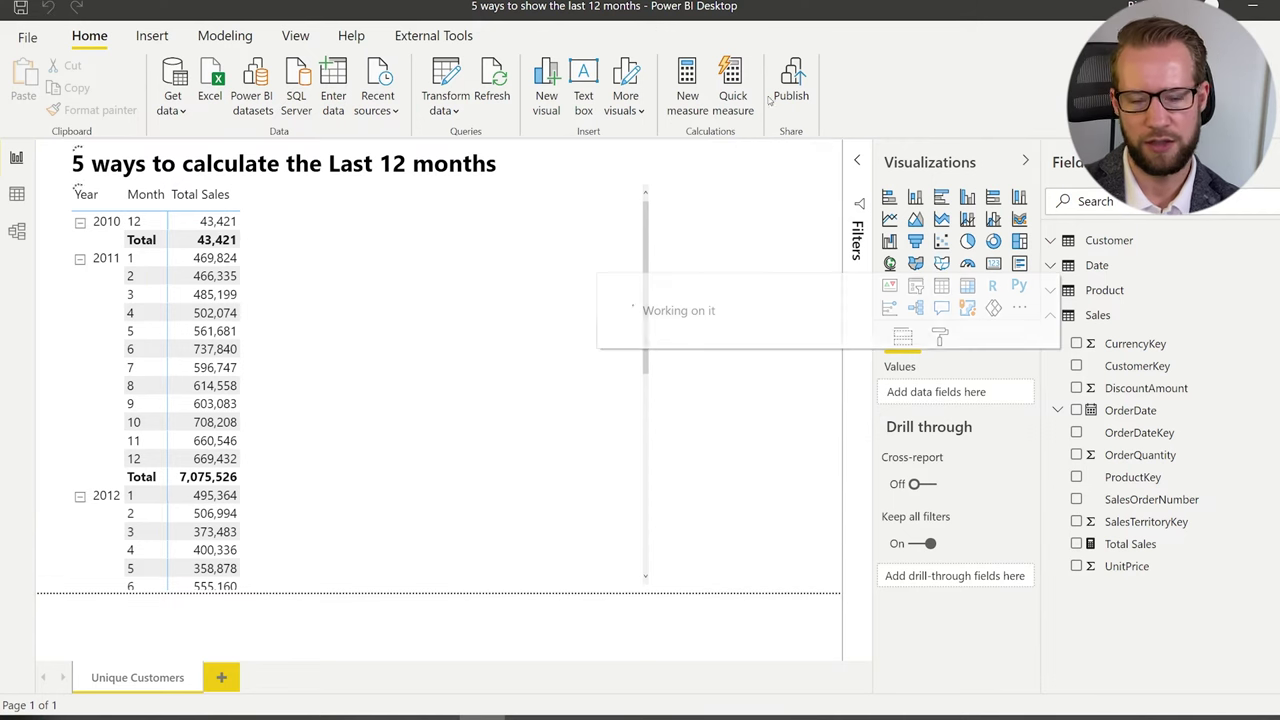
{"action": "type", "text": "Last 1"}
{"action": "type", "text": "2 Months V1 ="}
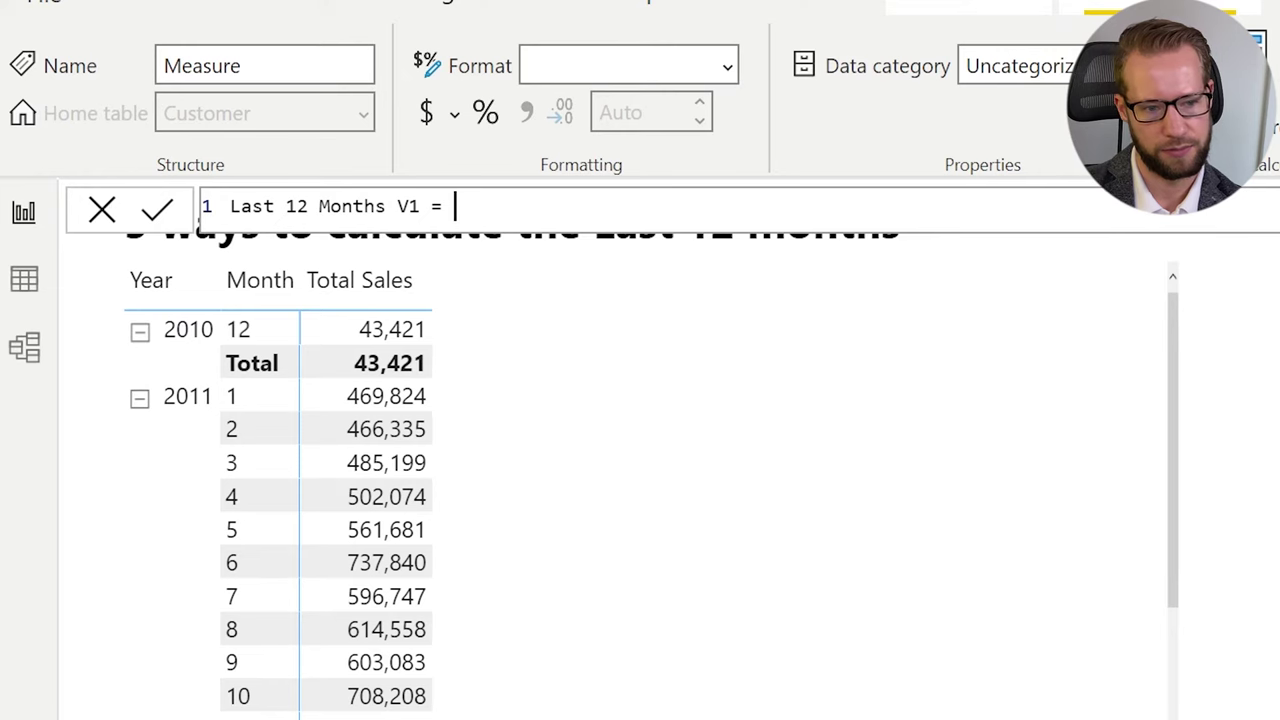
{"action": "key", "text": "shift+Return"}
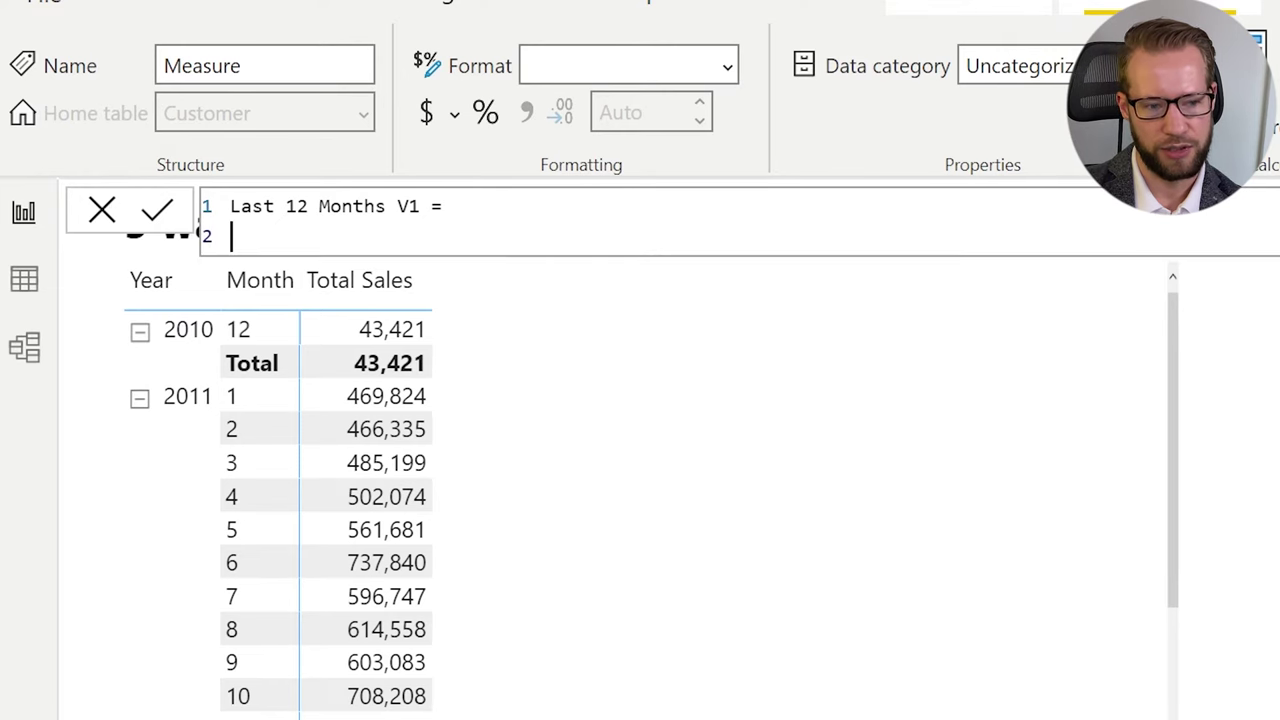
Start the measure's formula with CALCULATE, using [Total Sales] as the expression.
{"action": "type", "text": "calc"}
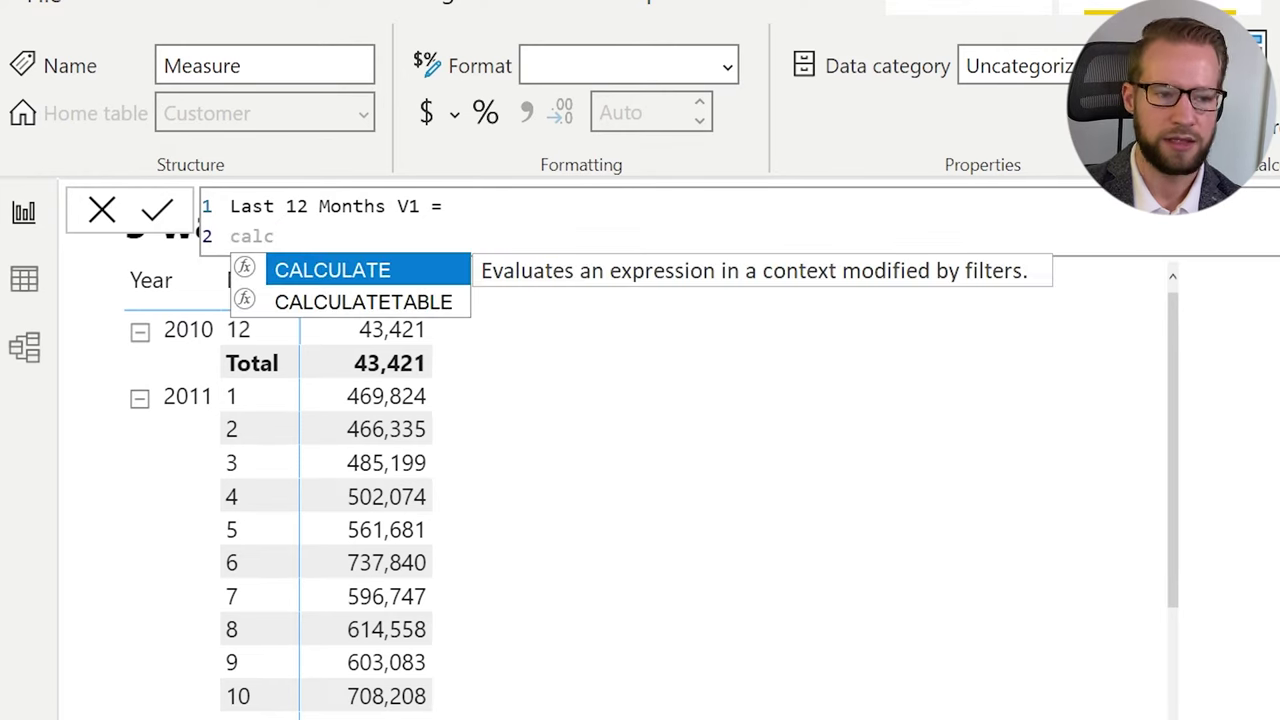
{"action": "key", "text": "Tab"}
{"action": "key", "text": "shift+Return"}
{"action": "type", "text": "[c"}
{"action": "type", "text": "al"}
{"action": "key", "text": "Tab"}
{"action": "type", "text": ","}
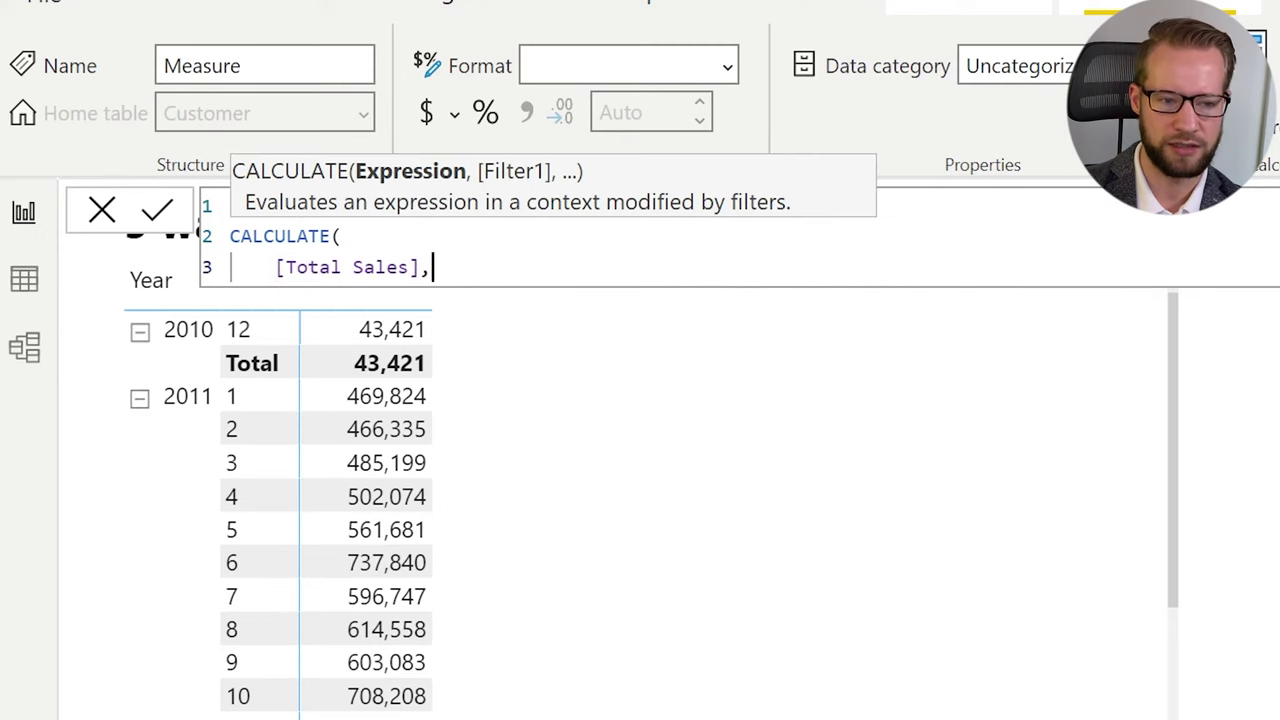
{"action": "key", "text": "shift+Return"}
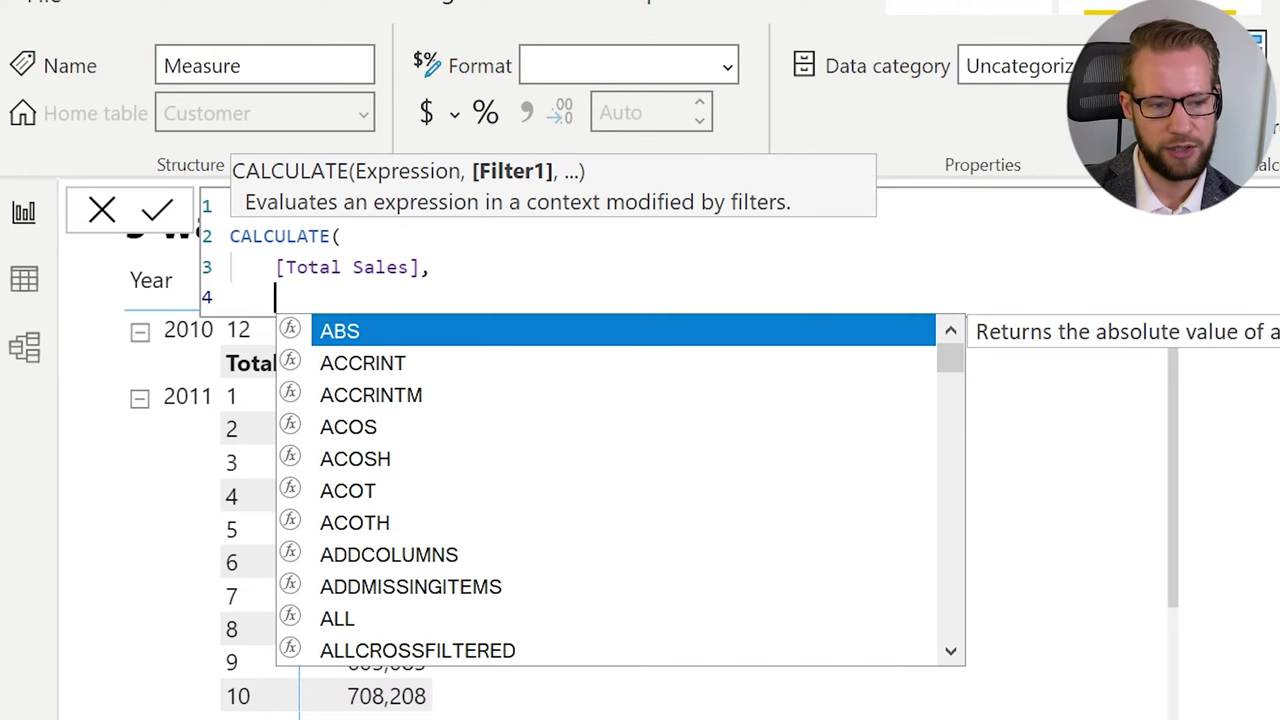
Add a DATESINPERIOD filter to the CALCULATE formula with 'Date'[Date] as its dates argument.
{"action": "type", "text": "datesin"}
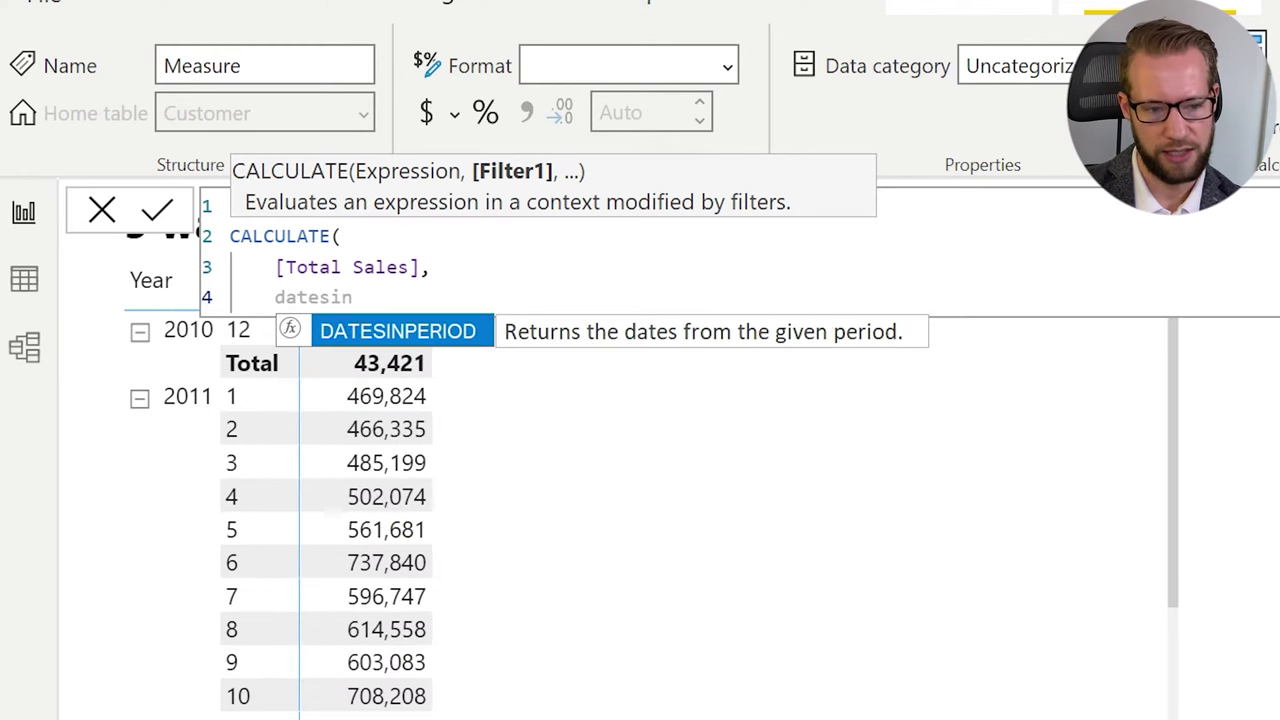
{"action": "key", "text": "Tab"}
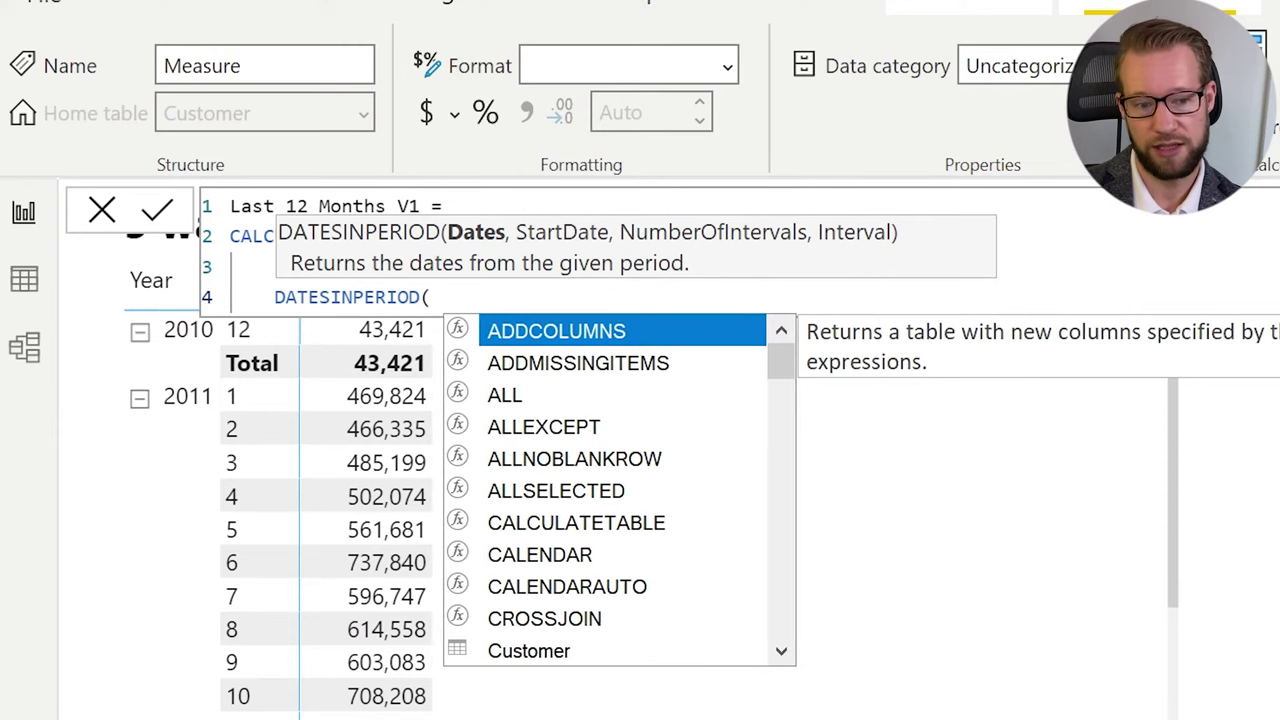
{"action": "type", "text": "date"}
{"action": "key", "text": "Down"}
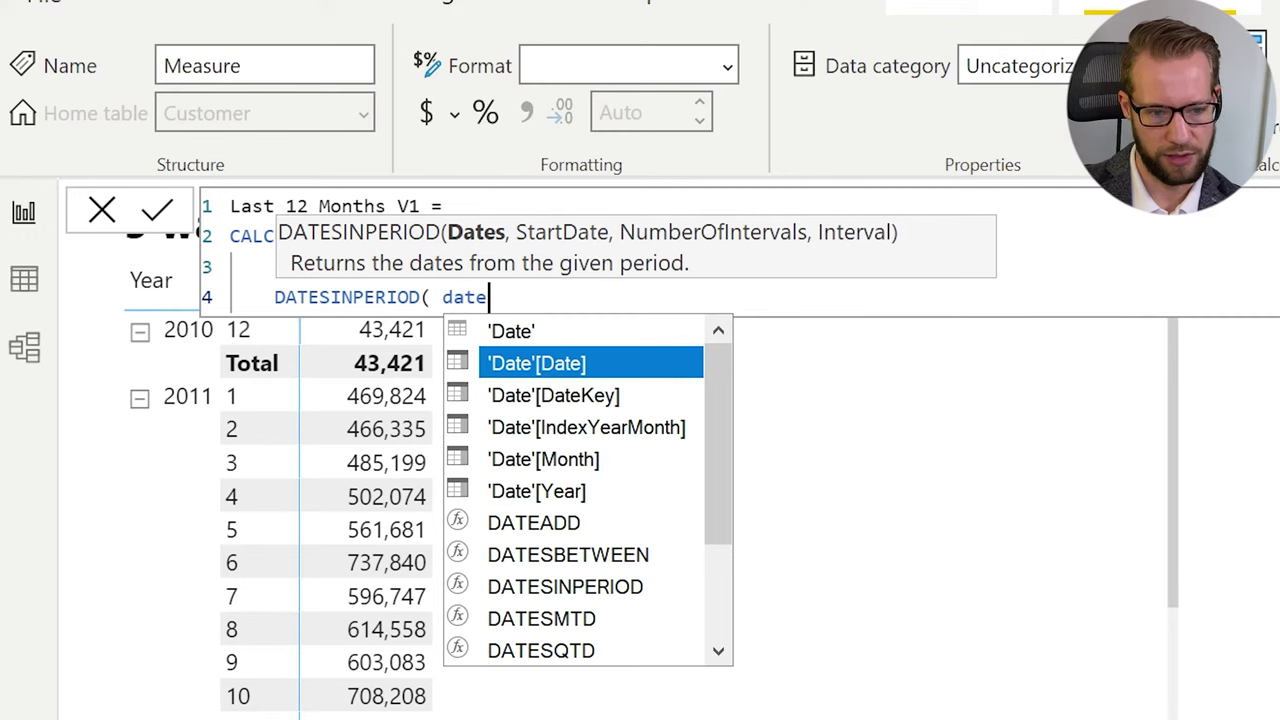
{"action": "key", "text": "Tab"}
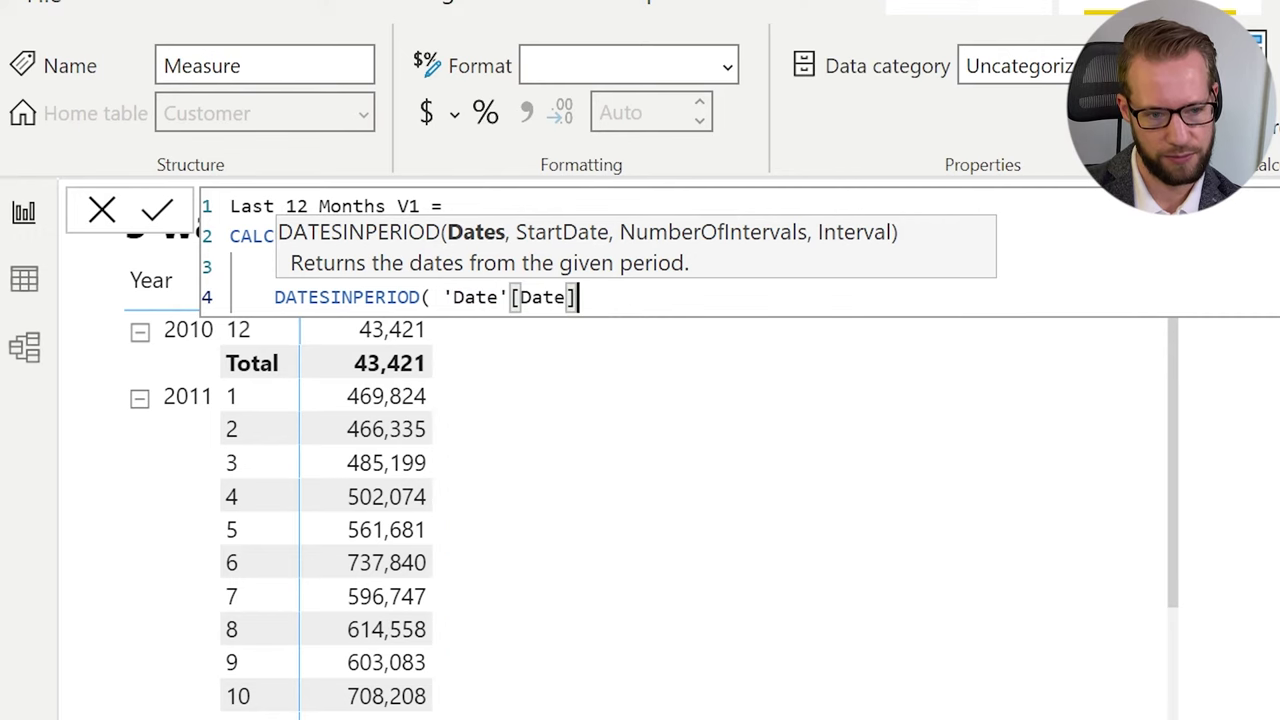
{"action": "type", "text": ","}
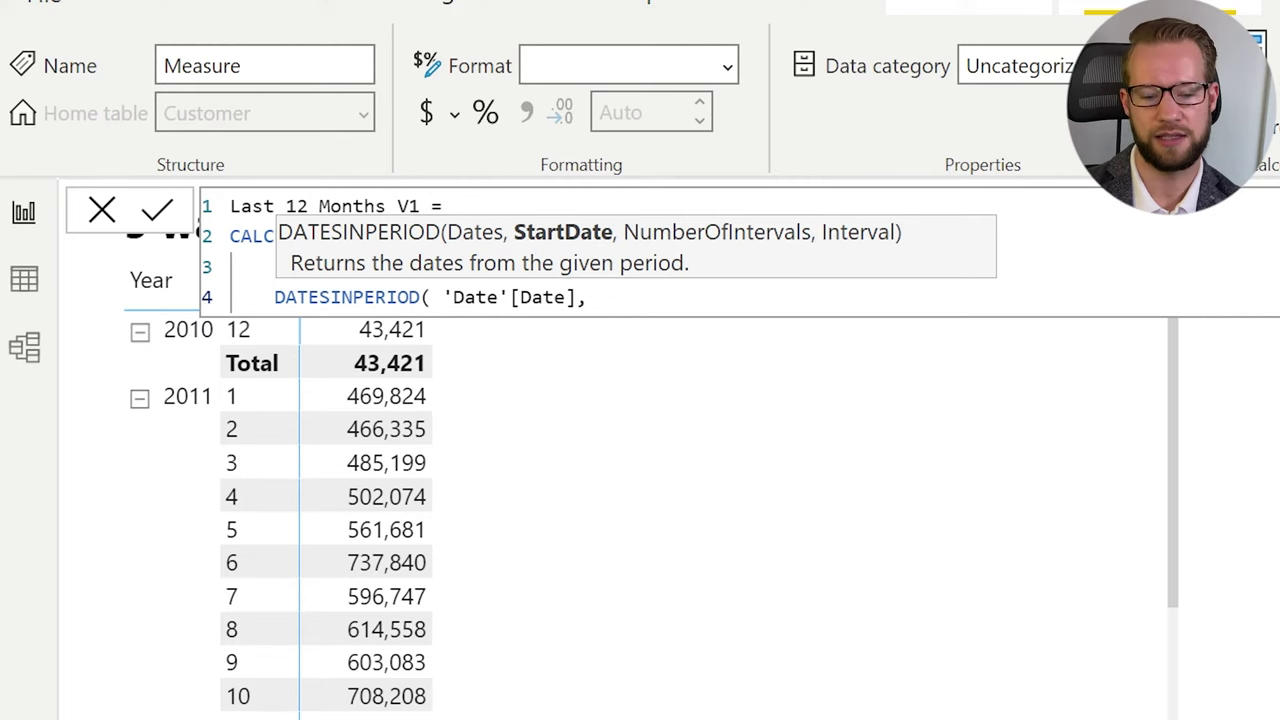
Set the start date of DATESINPERIOD to MAX( 'Date'[Date] ).
{"action": "type", "text": "max"}
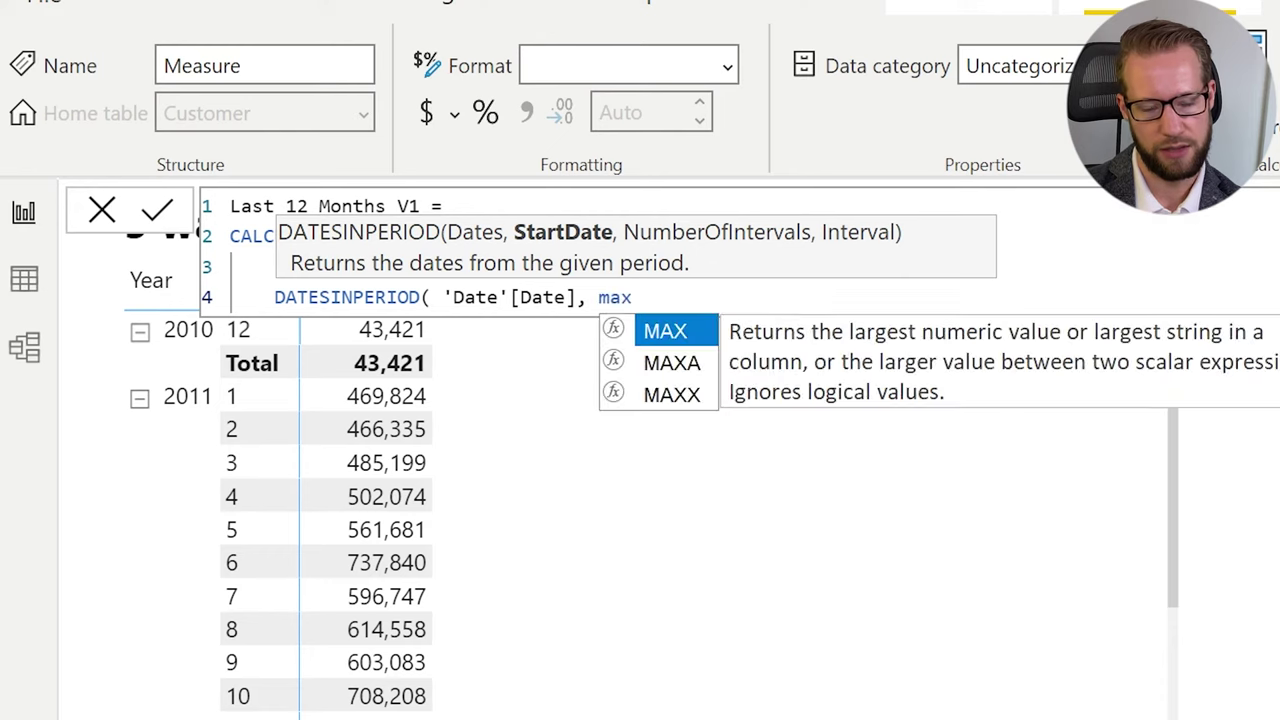
{"action": "key", "text": "Tab"}
{"action": "type", "text": "date"}
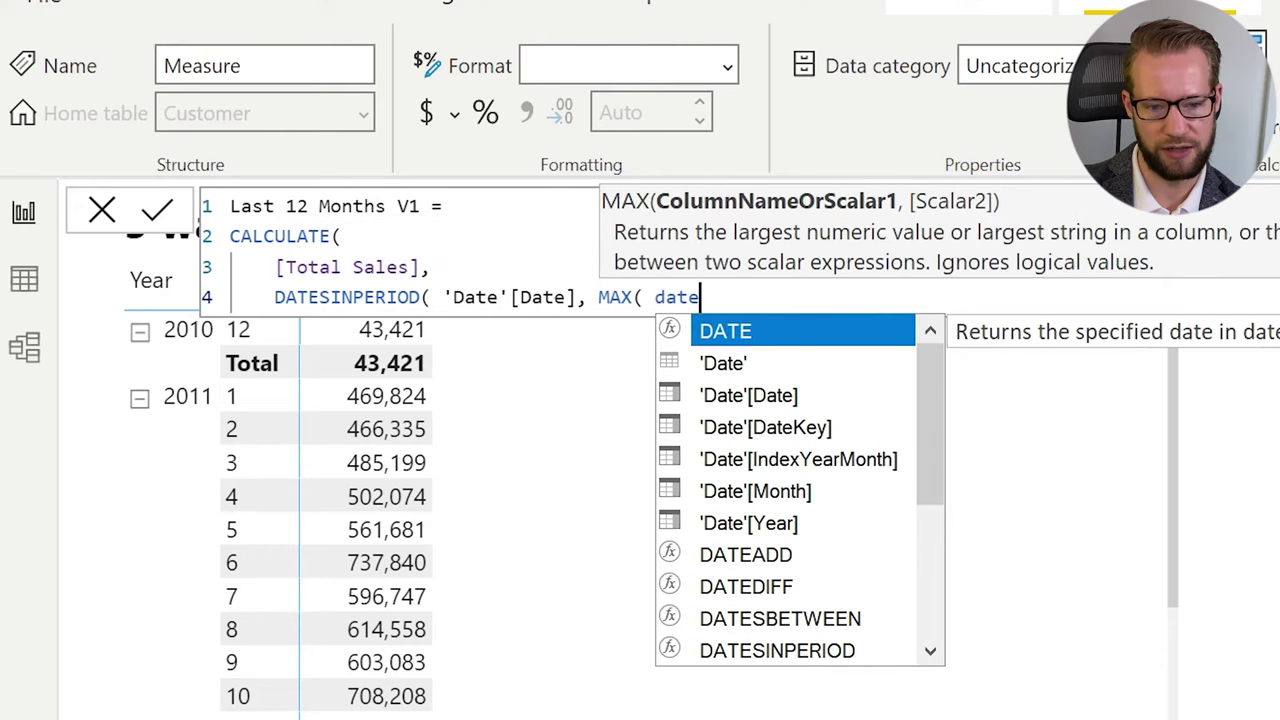
{"action": "key", "text": "Down"}
{"action": "key", "text": "Down"}
{"action": "key", "text": "Tab"}
{"action": "type", "text": ")"}
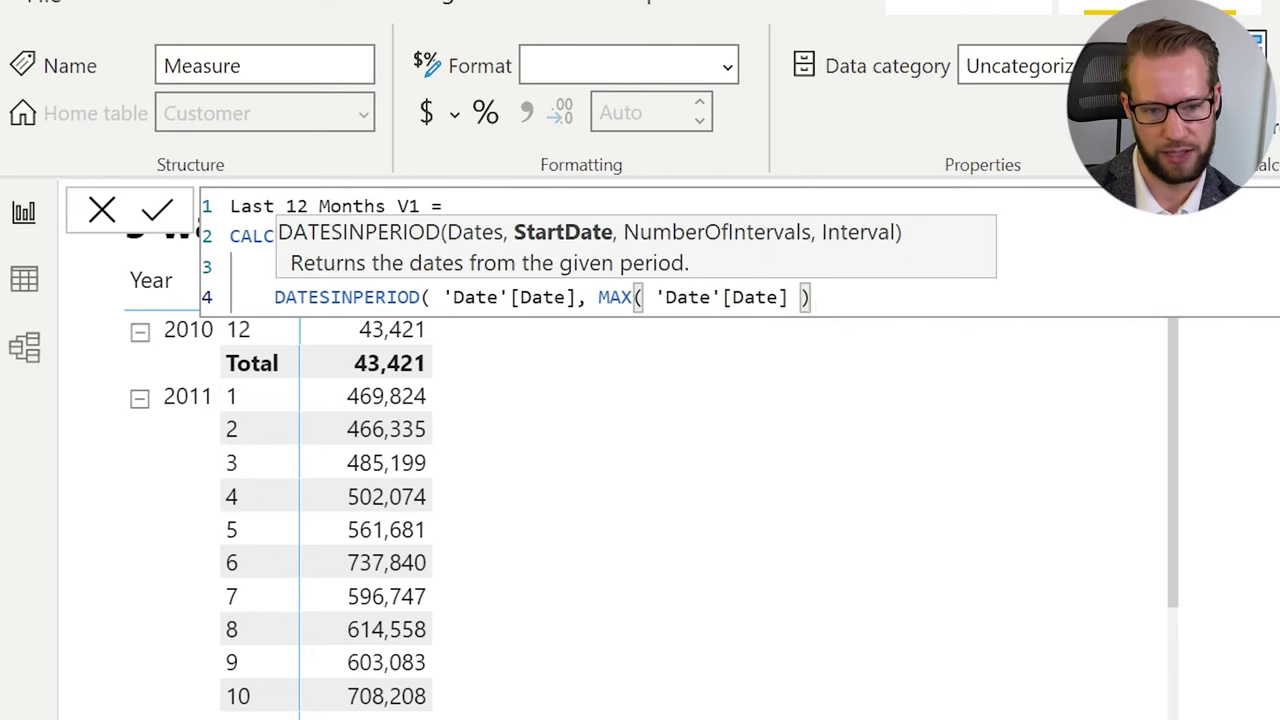
{"action": "type", "text": ","}
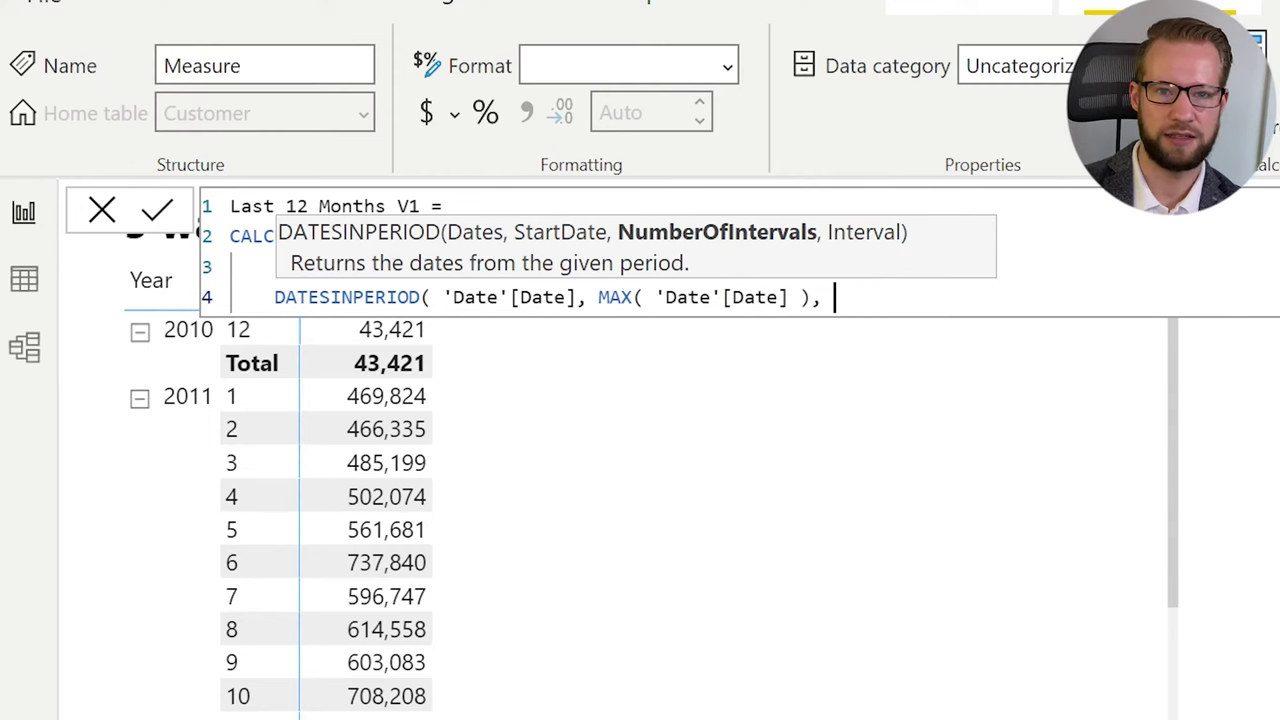
Set the DATESINPERIOD interval to -12 and MONTH, close both functions and commit the measure.
{"action": "type", "text": "-12,"}
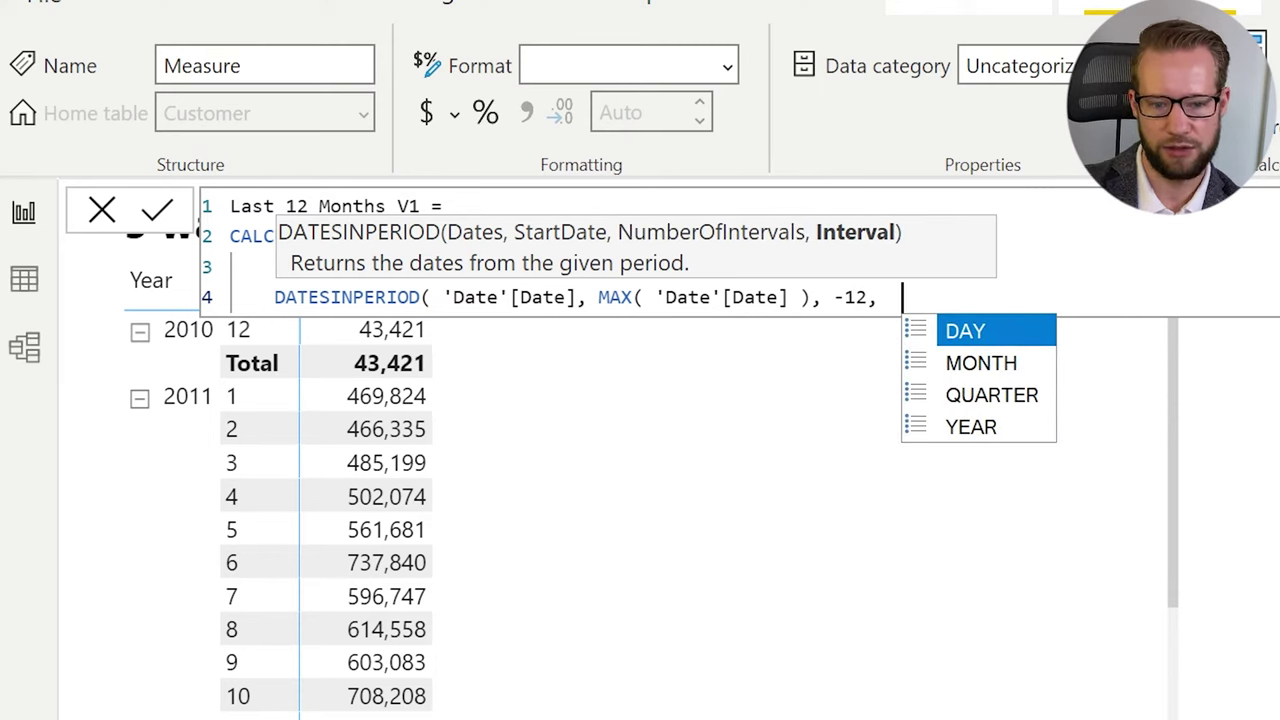
{"action": "key", "text": "Down"}
{"action": "key", "text": "Tab"}
{"action": "type", "text": ")"}
{"action": "key", "text": "shift+Return"}
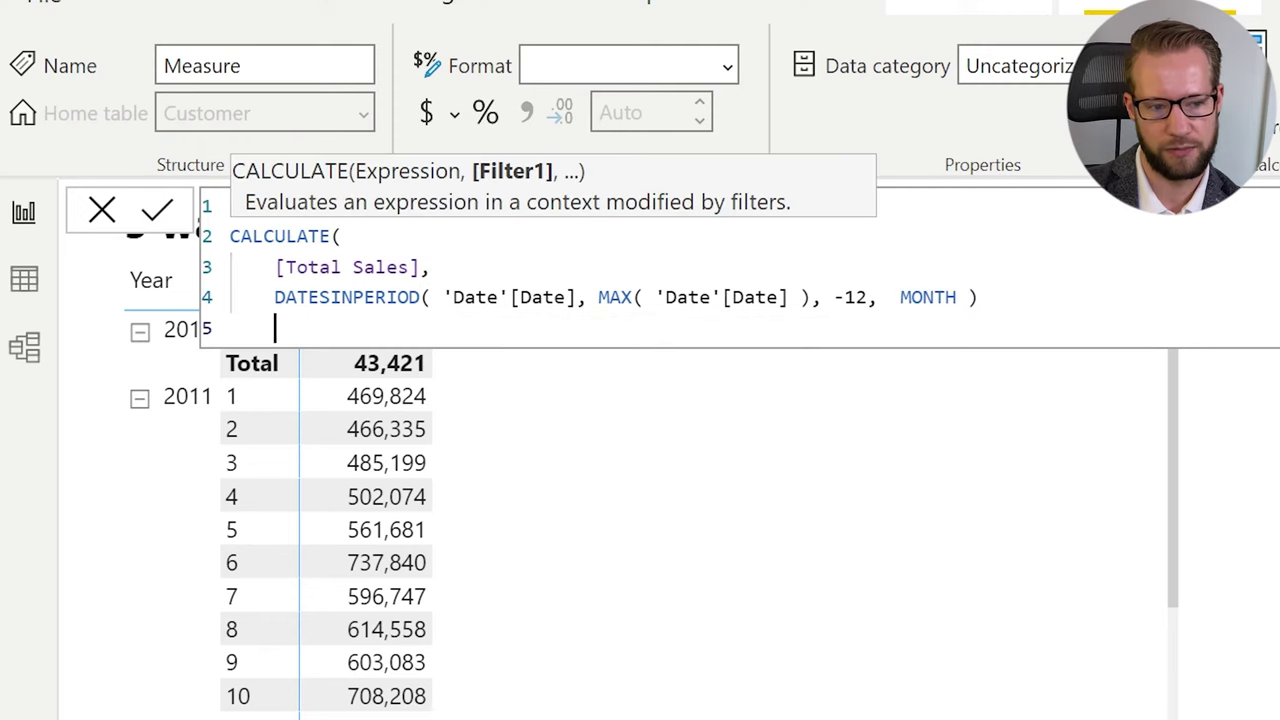
{"action": "type", "text": ")"}
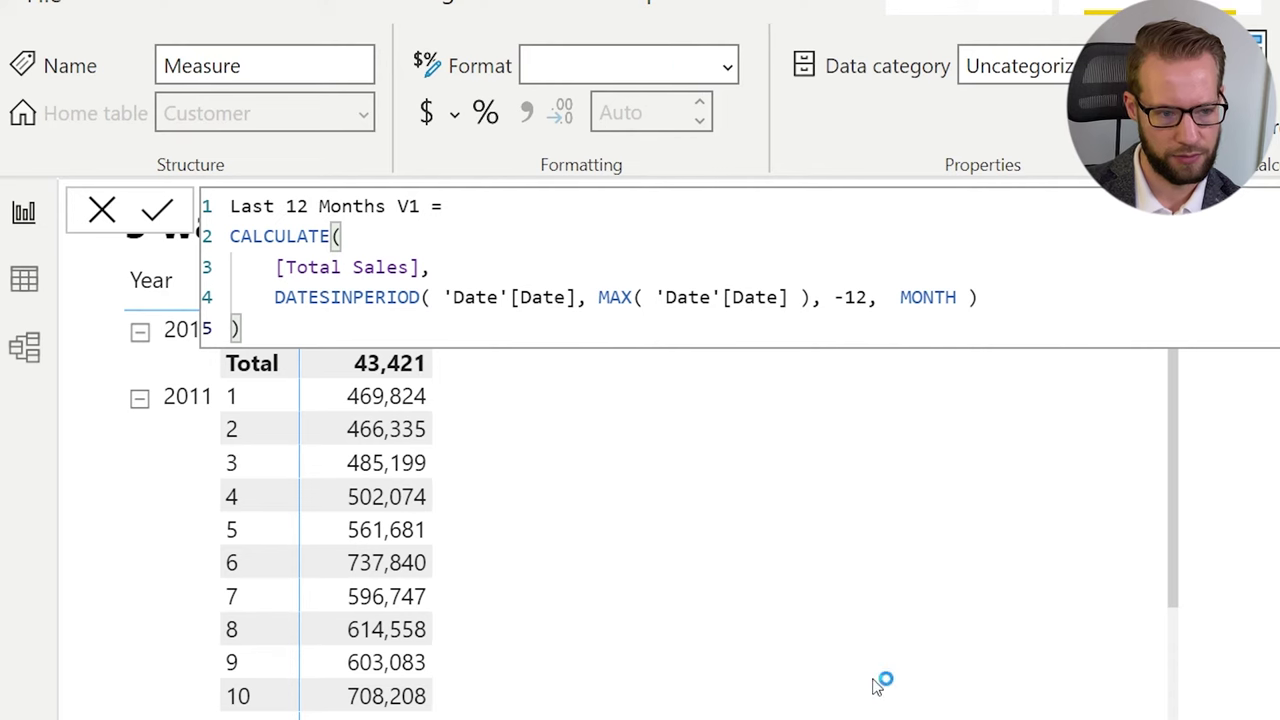
{"action": "key", "text": "Return"}
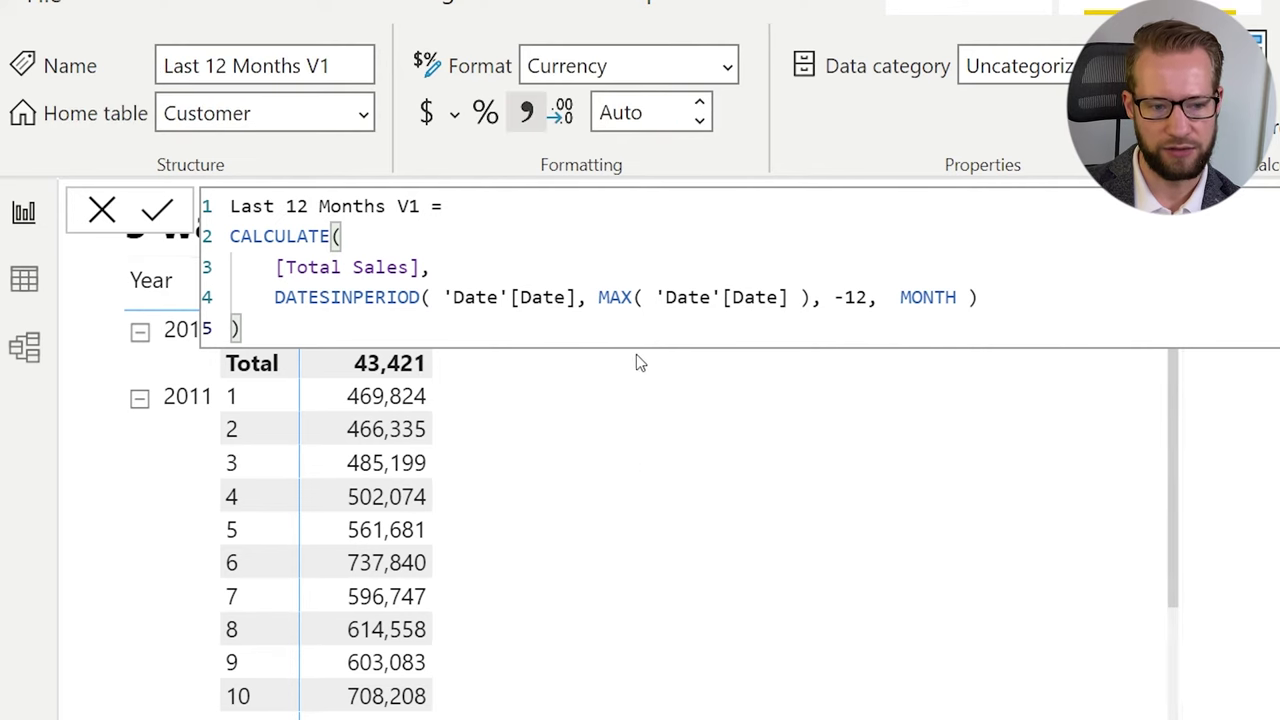
Add the Last 12 Months V1 measure to the matrix and format it as Whole number.
{"action": "left_click", "coordinate": [851, 468]}
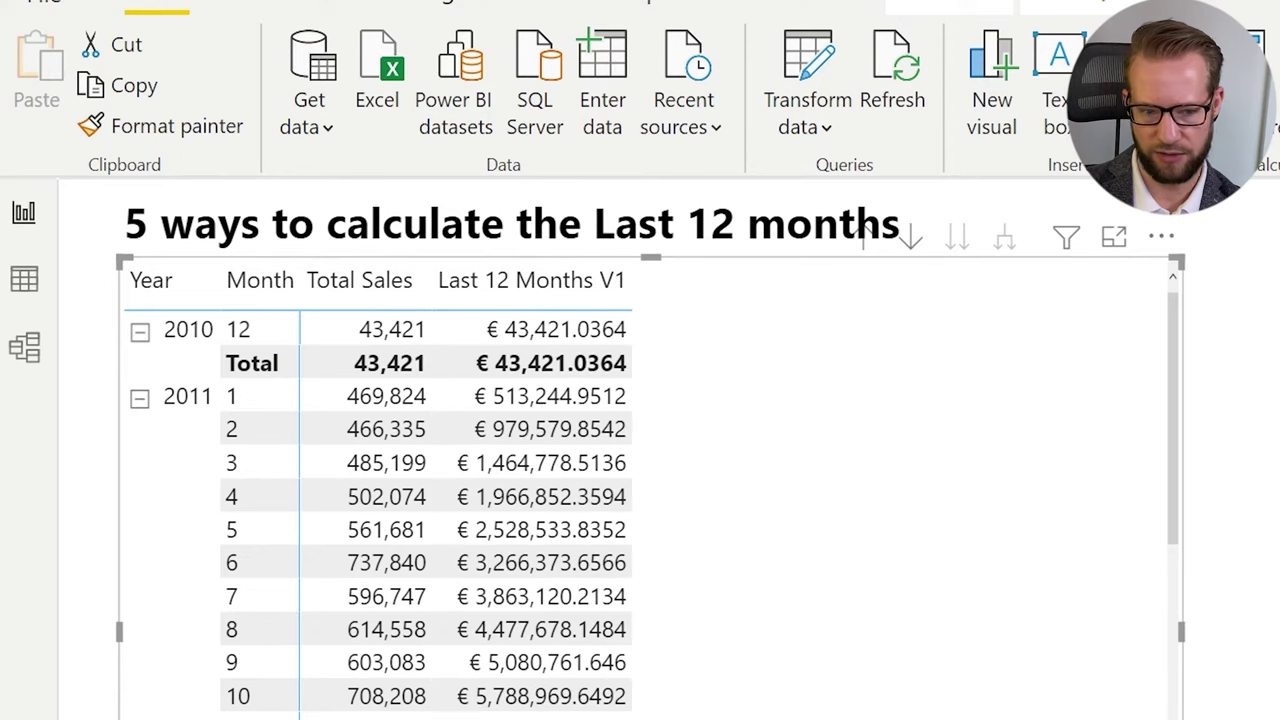
{"action": "left_click", "coordinate": [948, 6]}
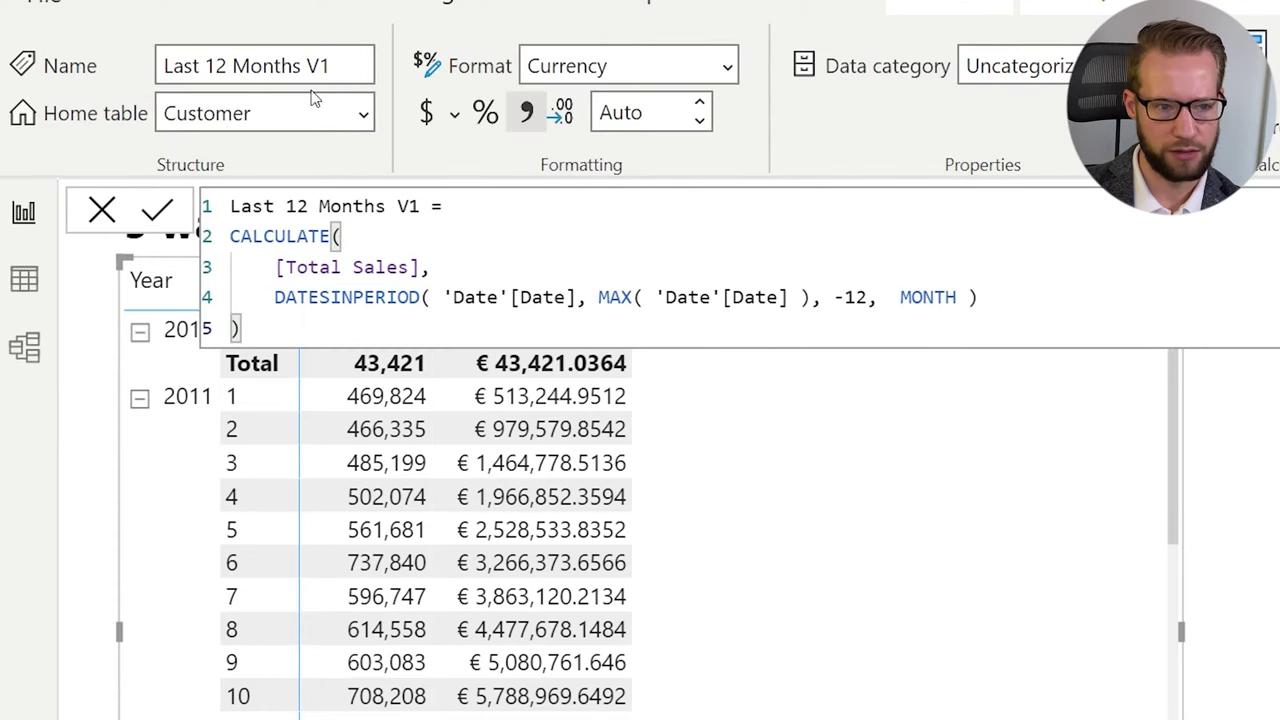
{"action": "left_click", "coordinate": [726, 64]}
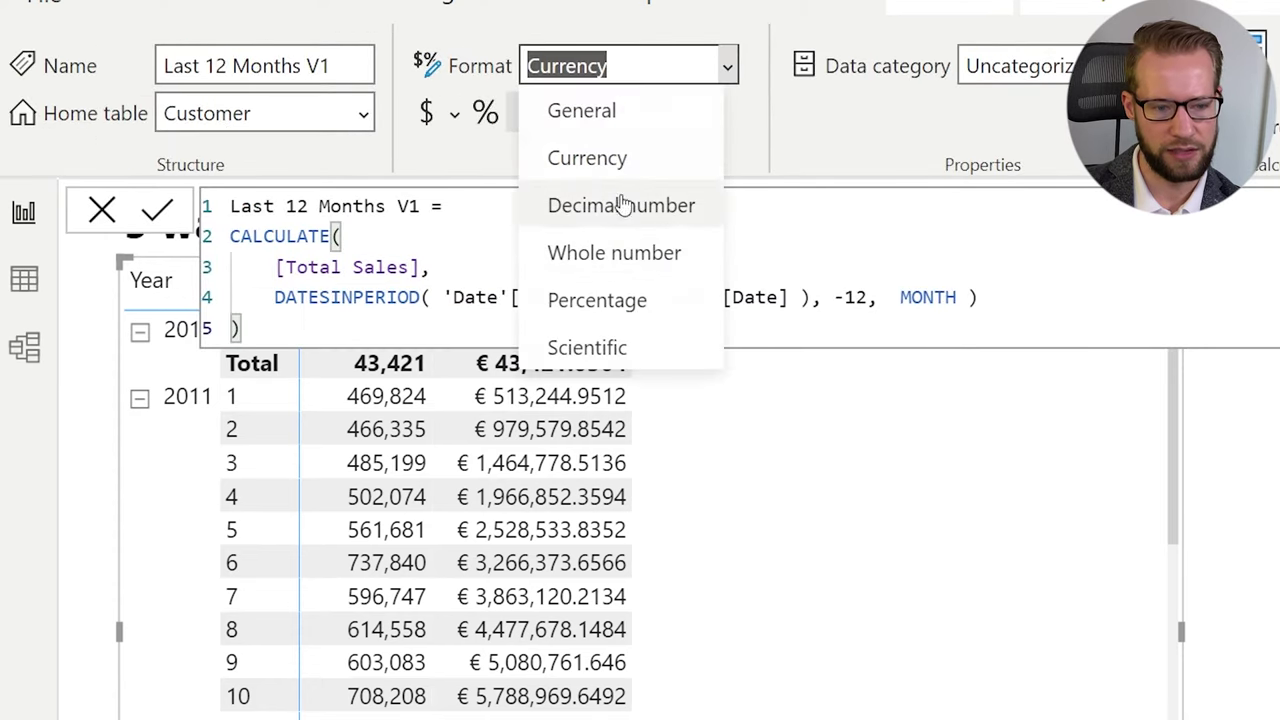
{"action": "left_click", "coordinate": [658, 250]}
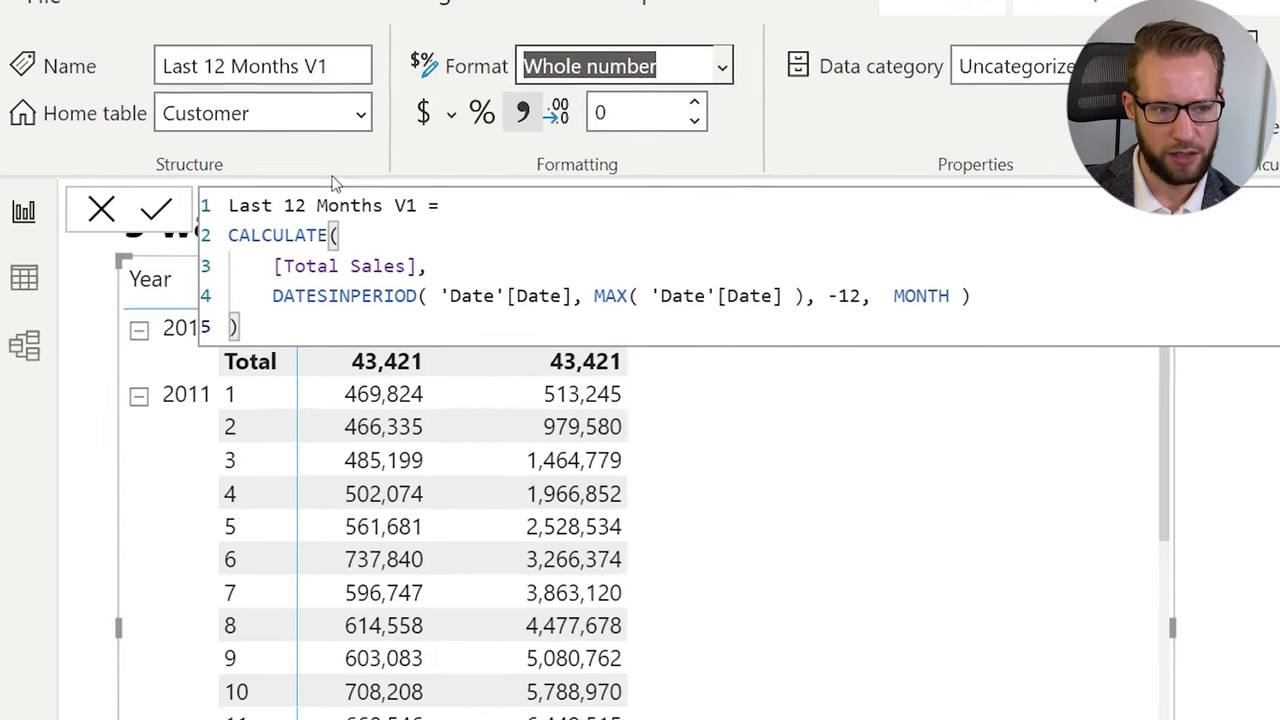
Change the home table of Last 12 Months V1 to Sales and collapse the Customer table.
{"action": "left_click", "coordinate": [330, 113]}
{"action": "left_click", "coordinate": [200, 150]}
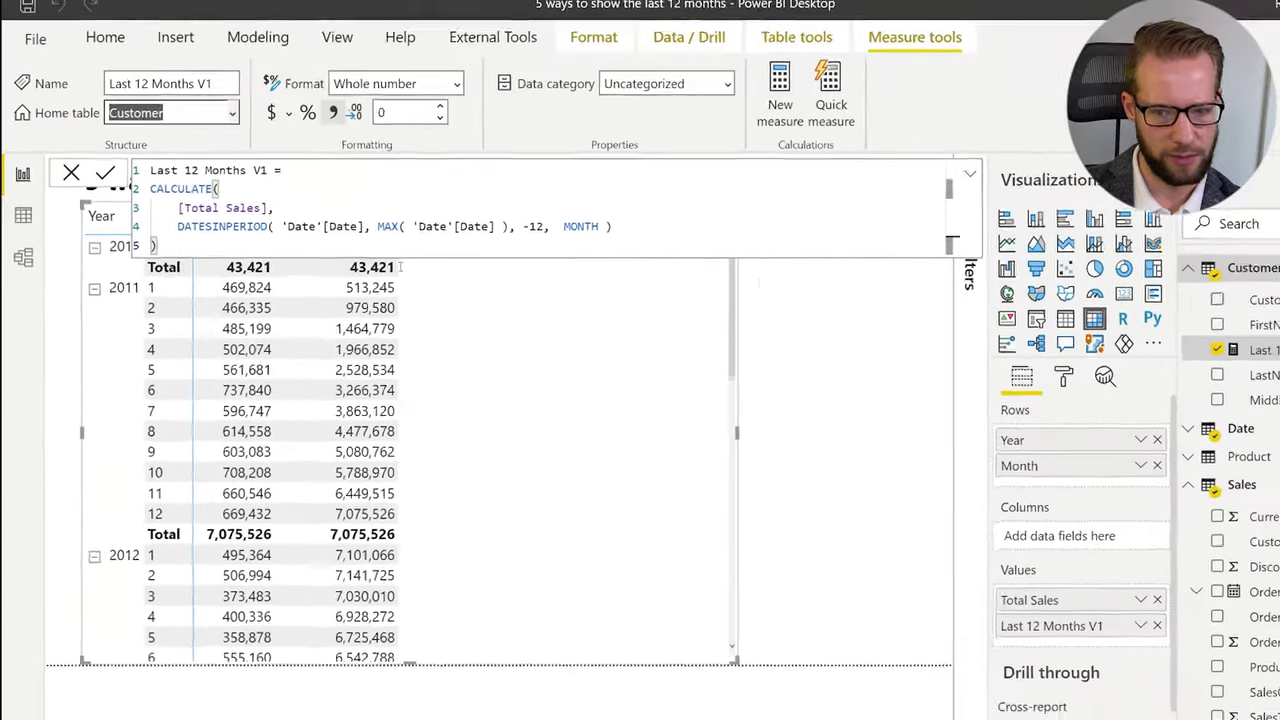
{"action": "key", "text": "s"}
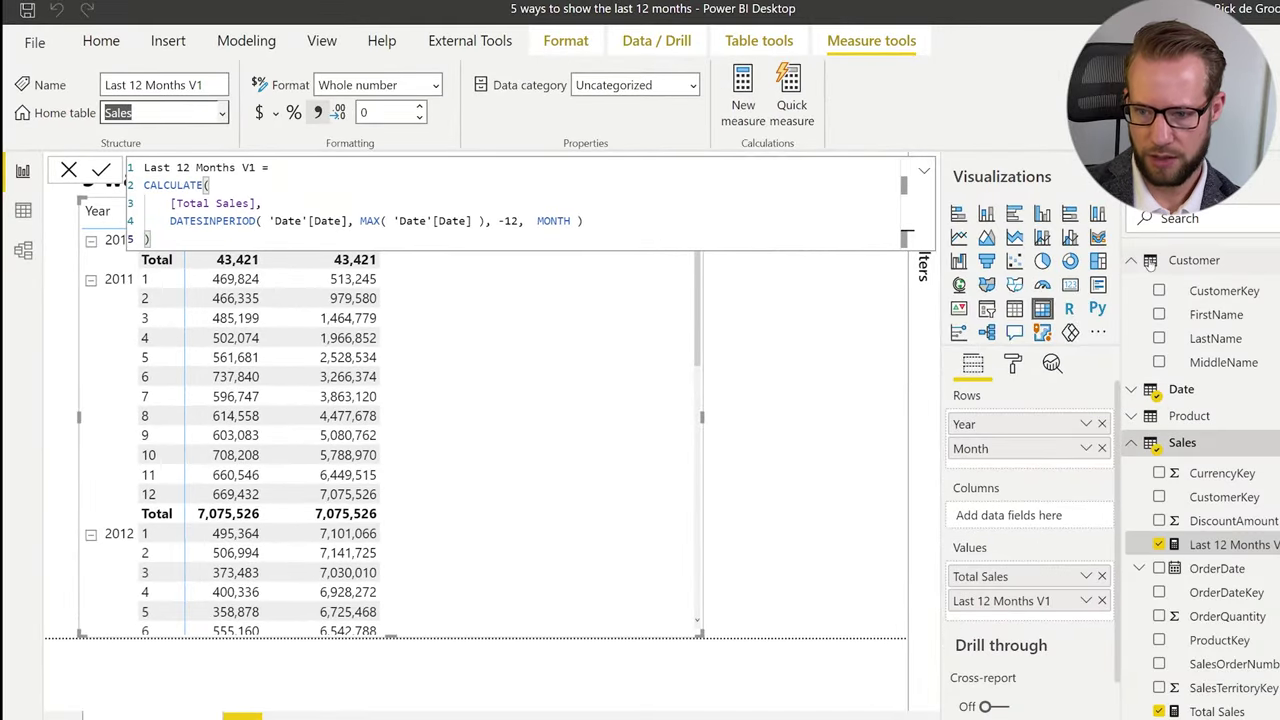
{"action": "left_click", "coordinate": [1133, 261]}
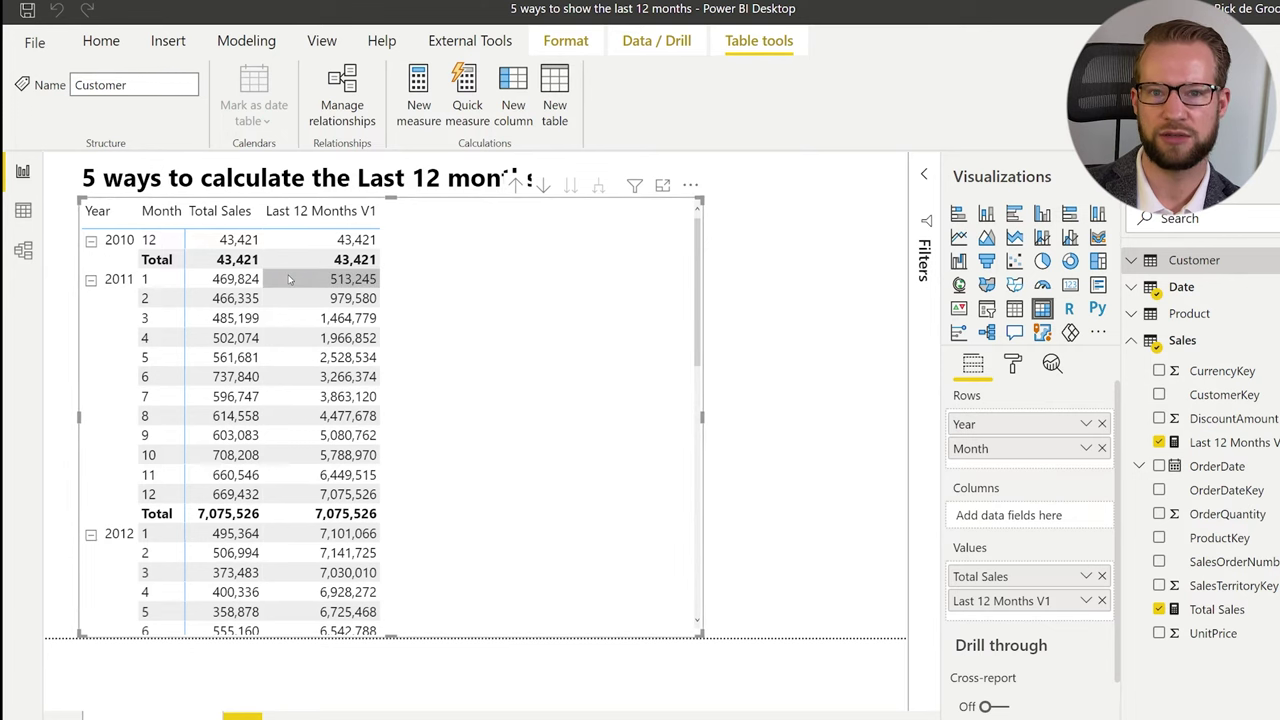
Create a new measure in the Sales table named Last 12 months v2.
{"action": "scroll", "coordinate": [443, 434], "scroll_direction": "down", "scroll_amount": 8}
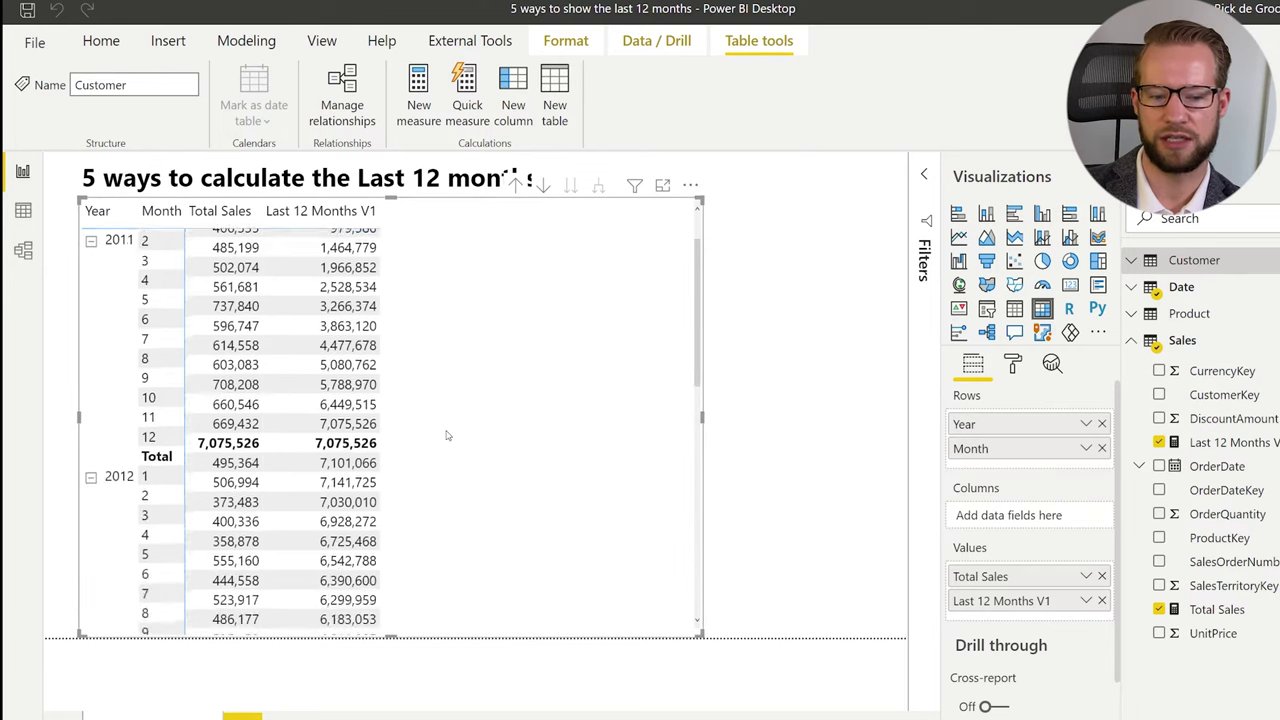
{"action": "scroll", "coordinate": [565, 393], "scroll_direction": "down", "scroll_amount": 4}
{"action": "scroll", "coordinate": [565, 393], "scroll_direction": "up", "scroll_amount": 12}
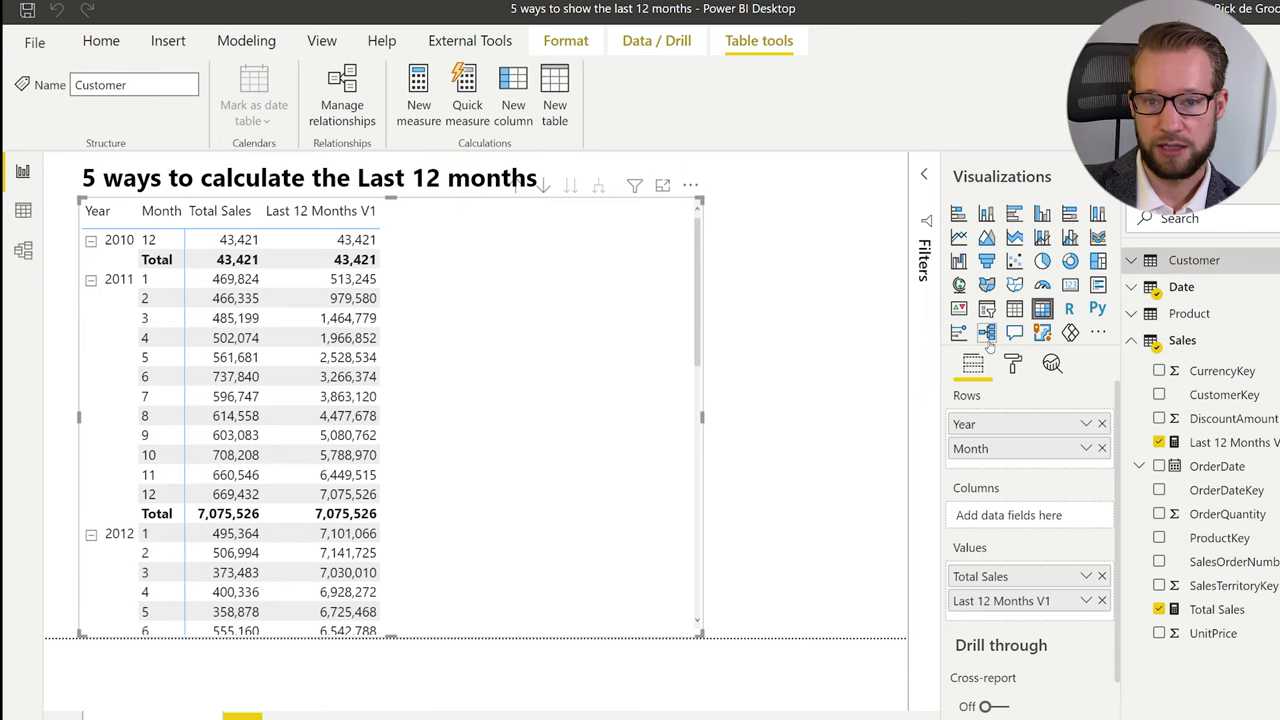
{"action": "left_click", "coordinate": [790, 420]}
{"action": "right_click", "coordinate": [1182, 340]}
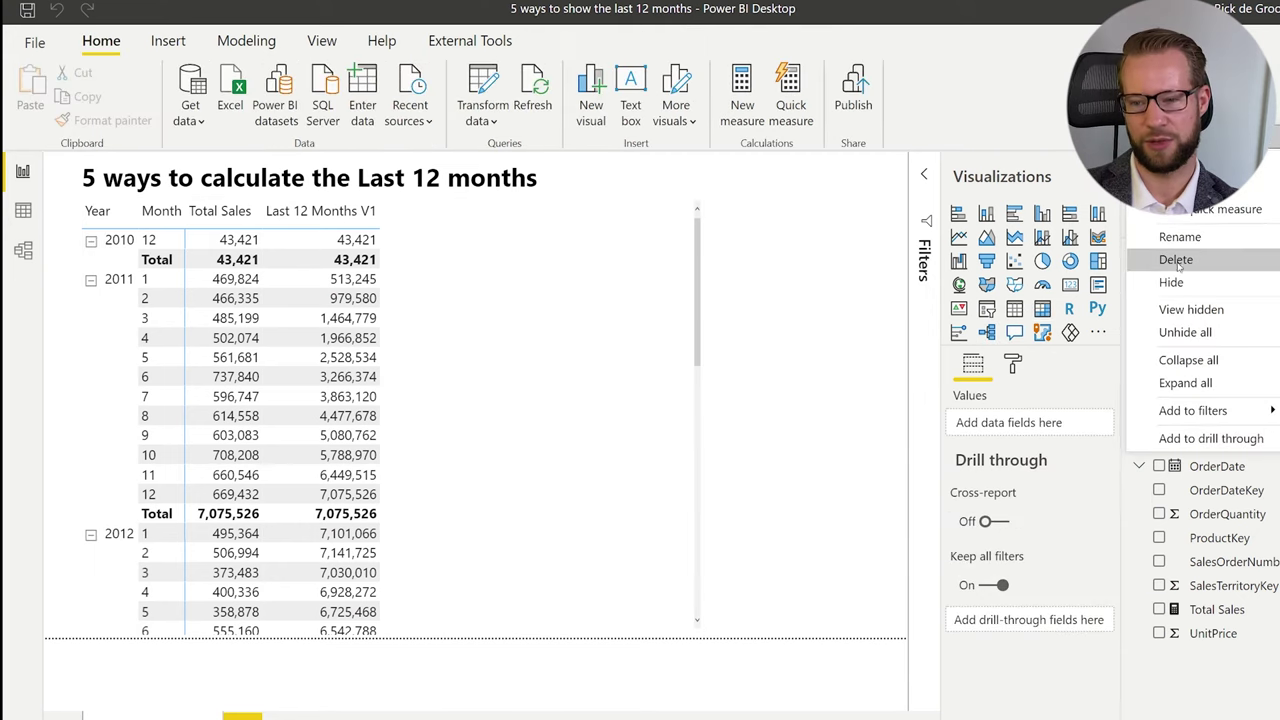
{"action": "left_click", "coordinate": [1230, 442]}
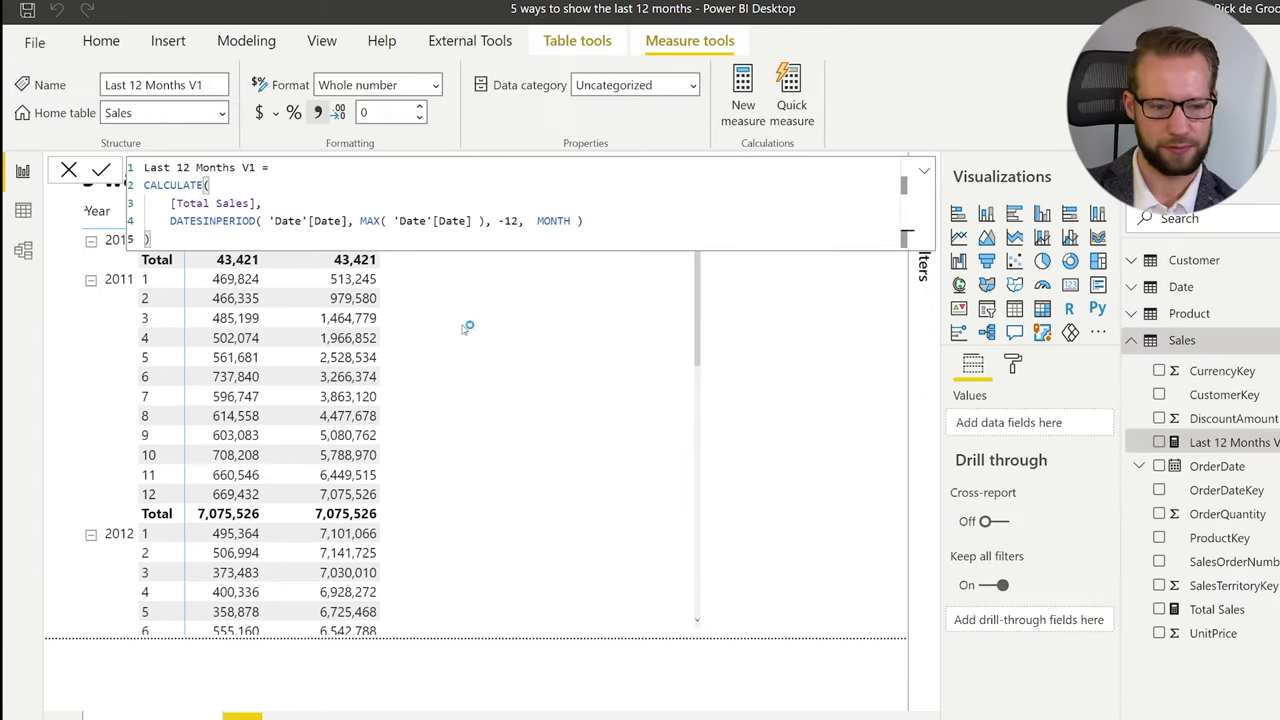
{"action": "type", "text": "Last "}
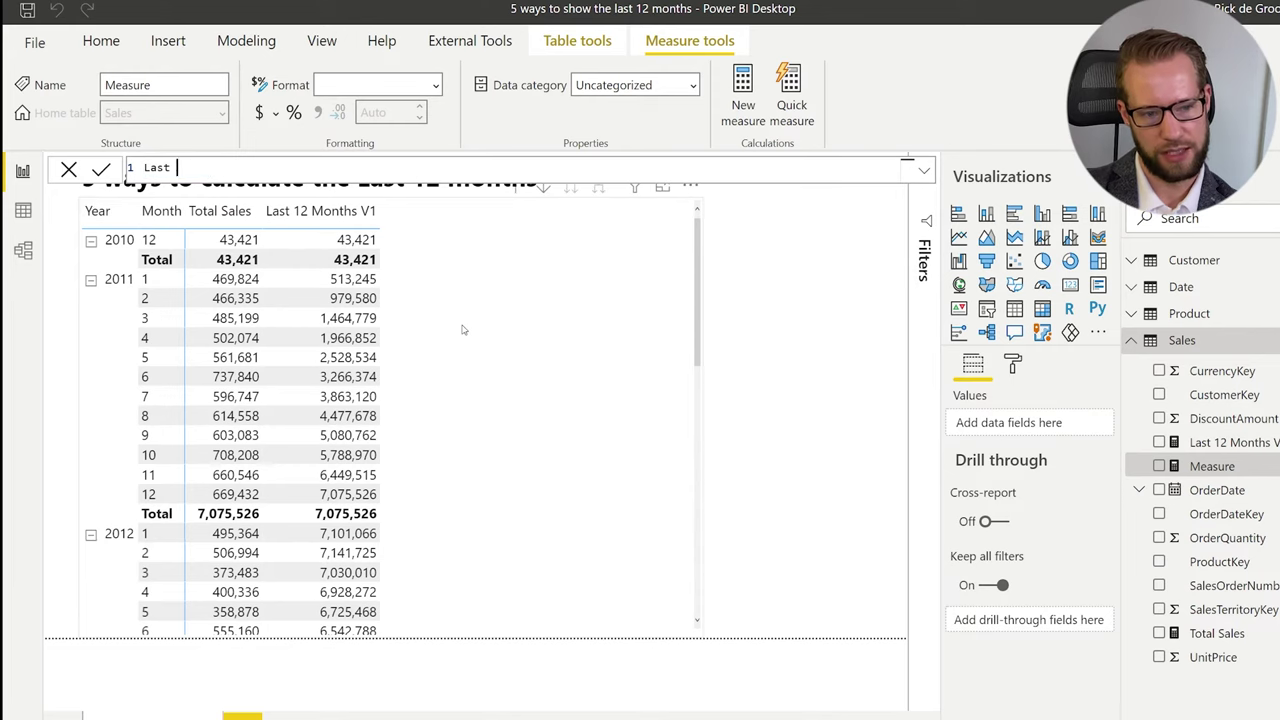
{"action": "type", "text": "12 months V2 ="}
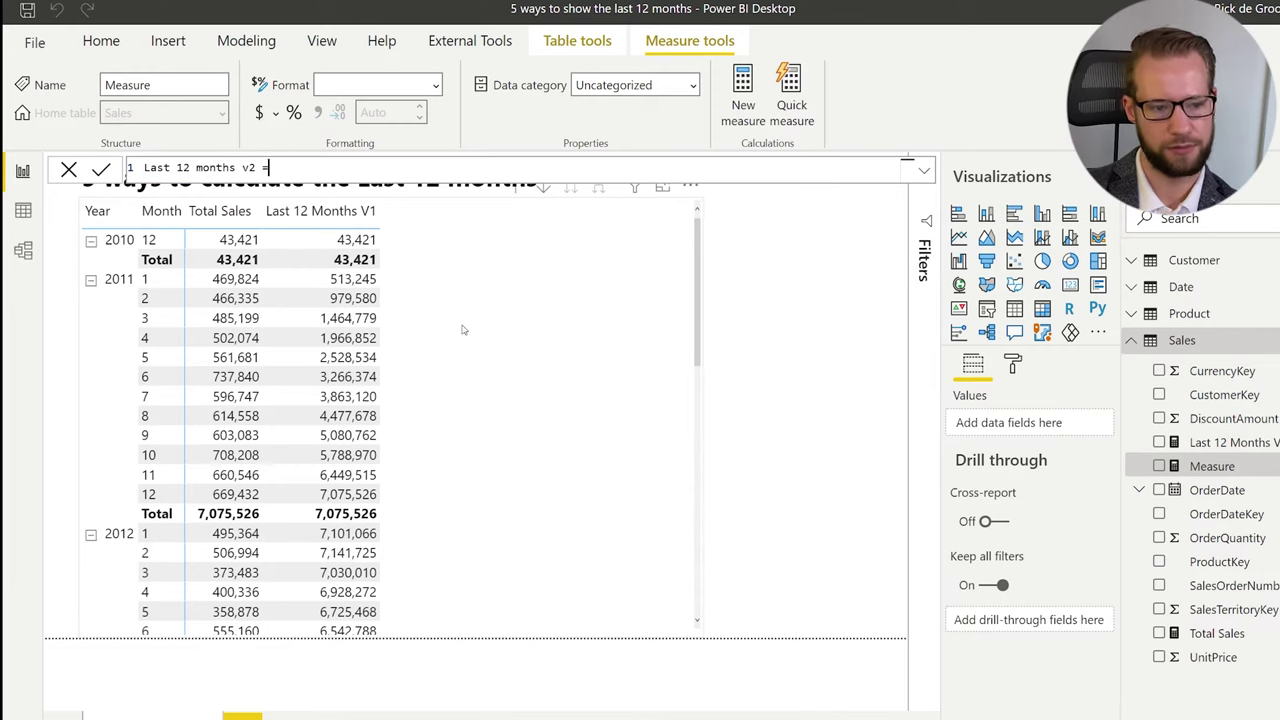
Begin the measure's expression with CALCULATE and [Total Sales] as its first argument, leaving a blank line below the measure name.
{"action": "key", "text": "shift+Return"}
{"action": "key", "text": "shift+Return"}
{"action": "type", "text": "CALCULATE("}
{"action": "key", "text": "shift+Return"}
{"action": "type", "text": "[Total Sales],"}
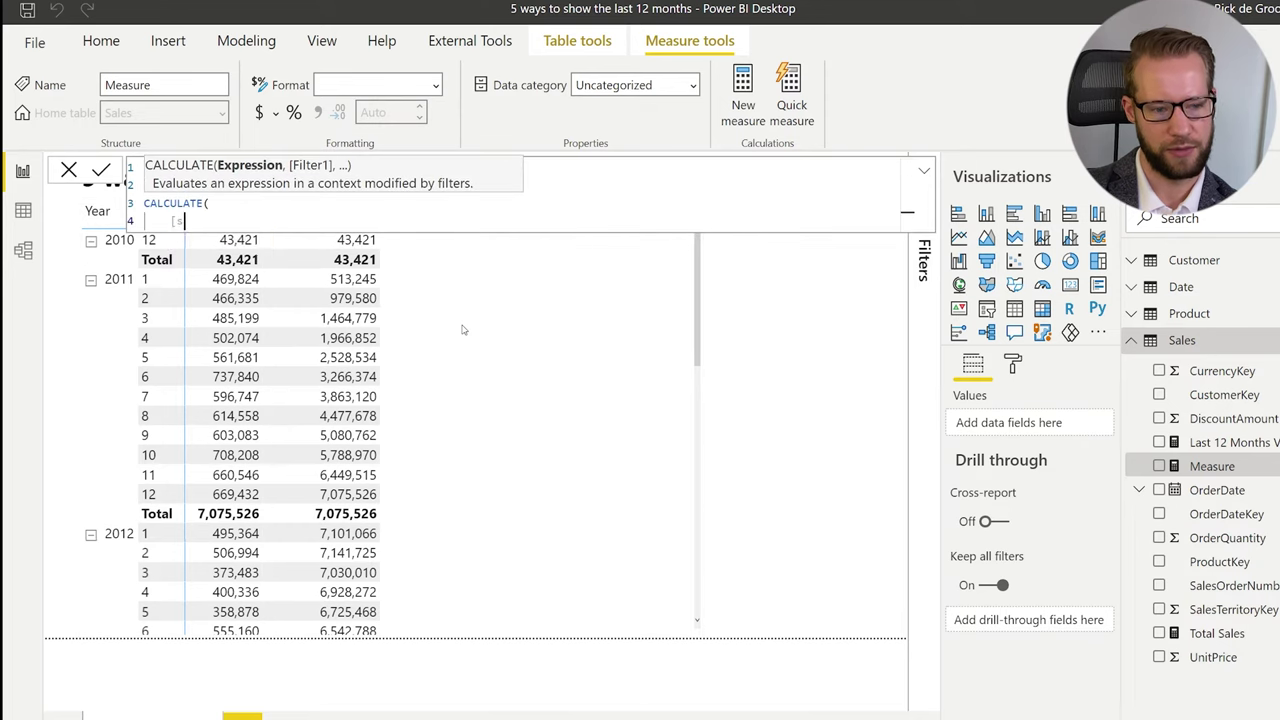
{"action": "key", "text": "shift+Return"}
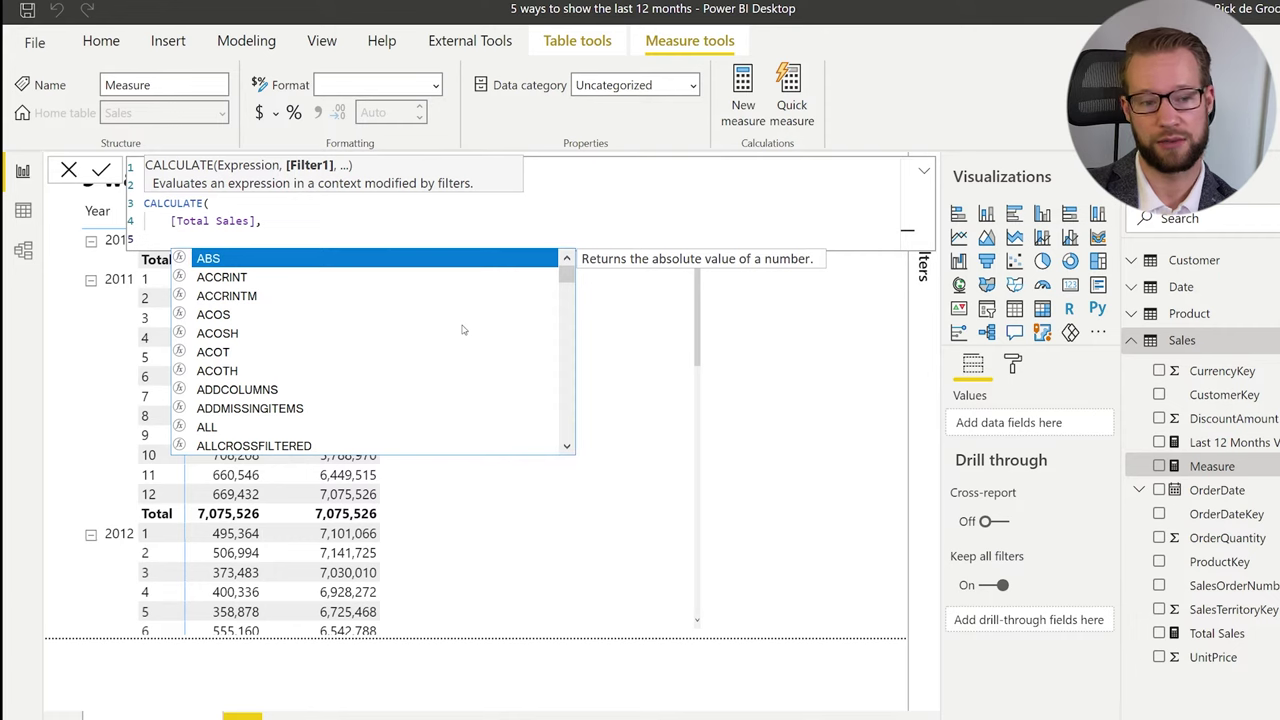
Add a DATESBETWEEN filter on 'Date'[Date] with Startdate and Enddate as its bounds, and close both functions.
{"action": "type", "text": "DATESBETWEEN("}
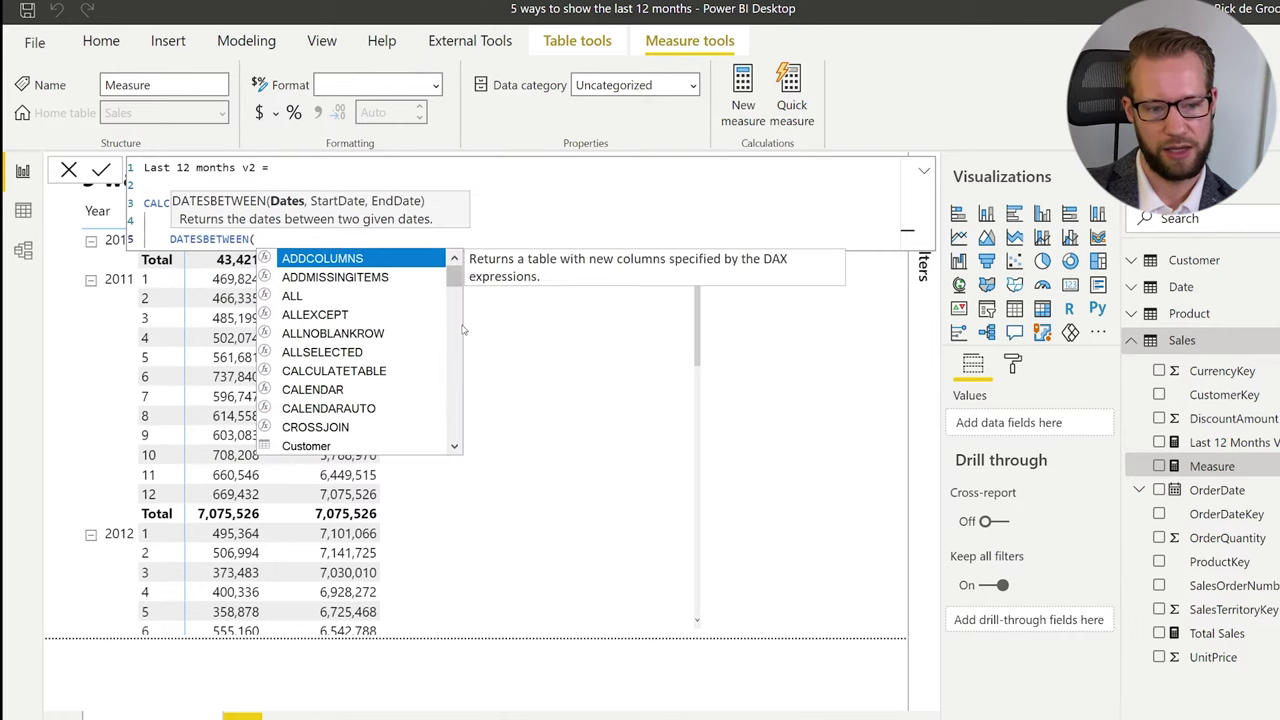
{"action": "type", "text": " date"}
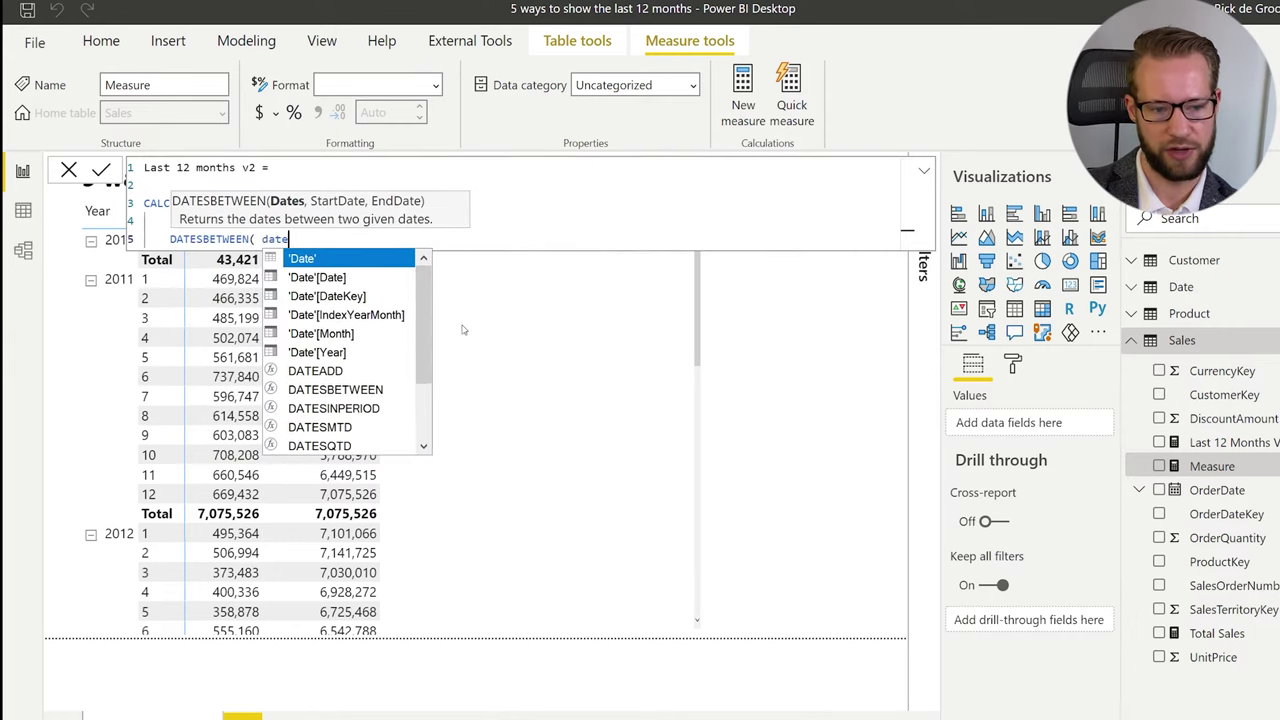
{"action": "key", "text": "Down"}
{"action": "key", "text": "Tab"}
{"action": "type", "text": ", "}
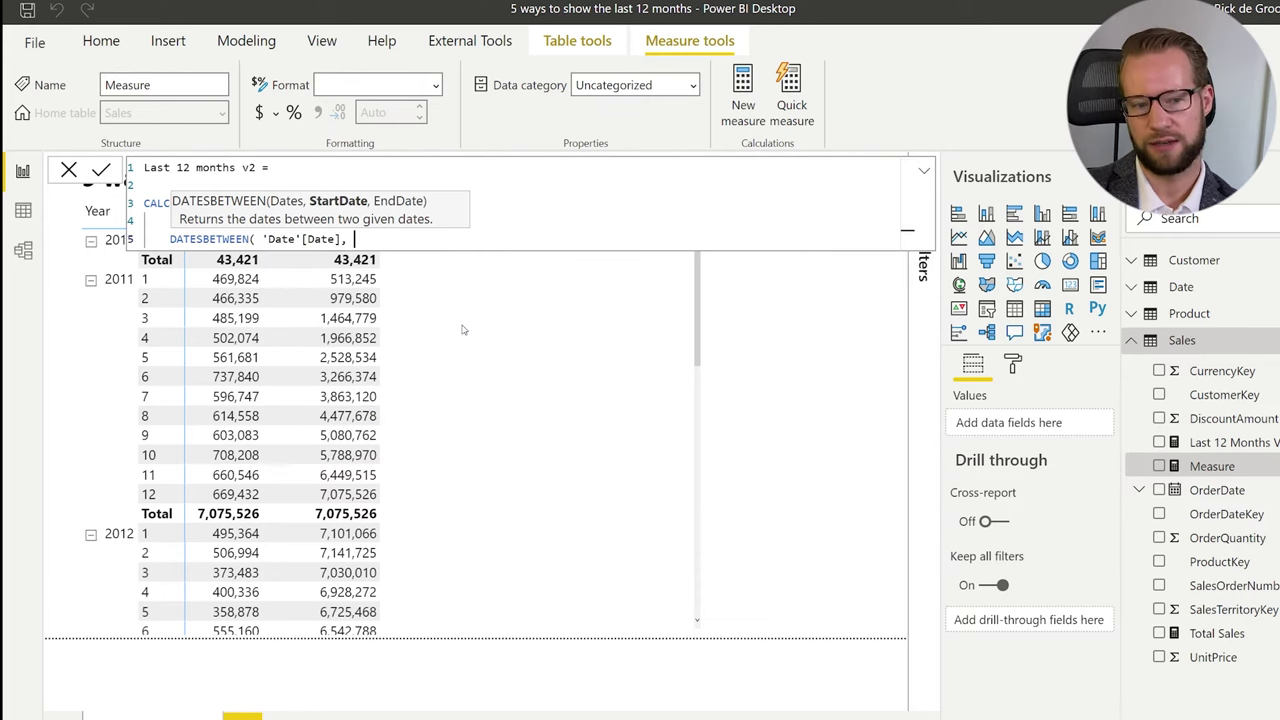
{"action": "type", "text": "Start"}
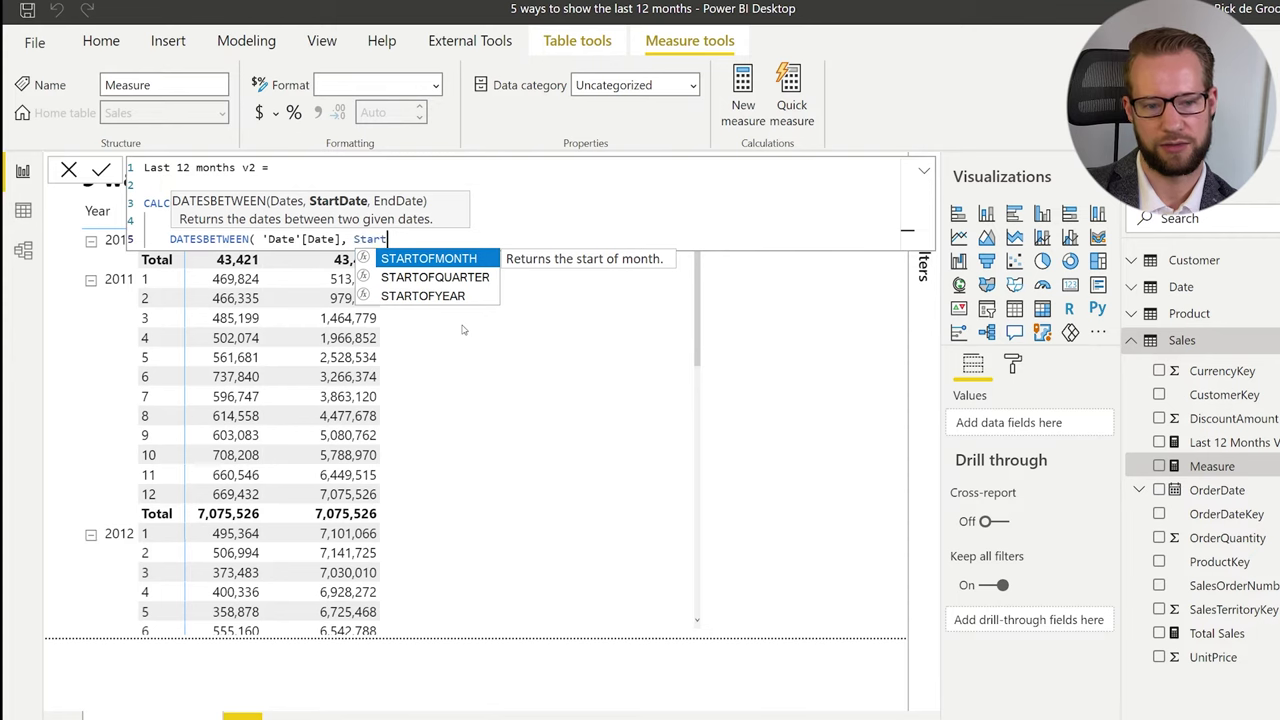
{"action": "type", "text": "date"}
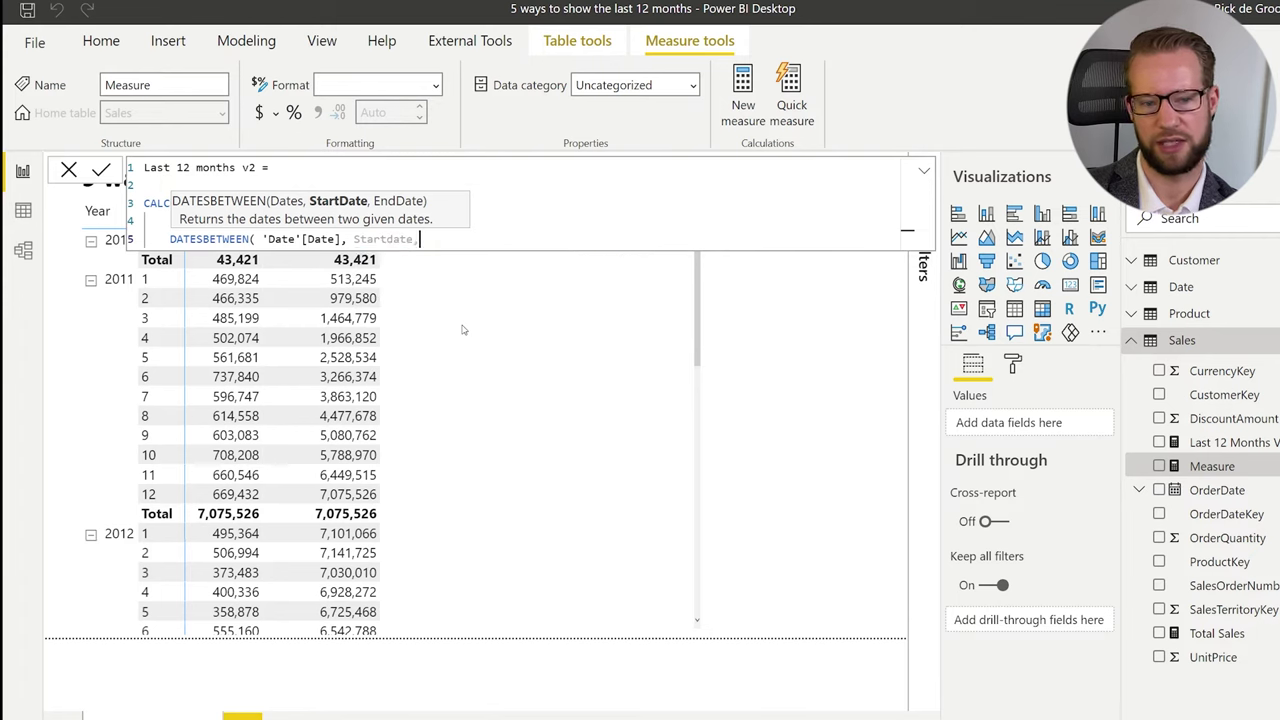
{"action": "type", "text": ", Enddat"}
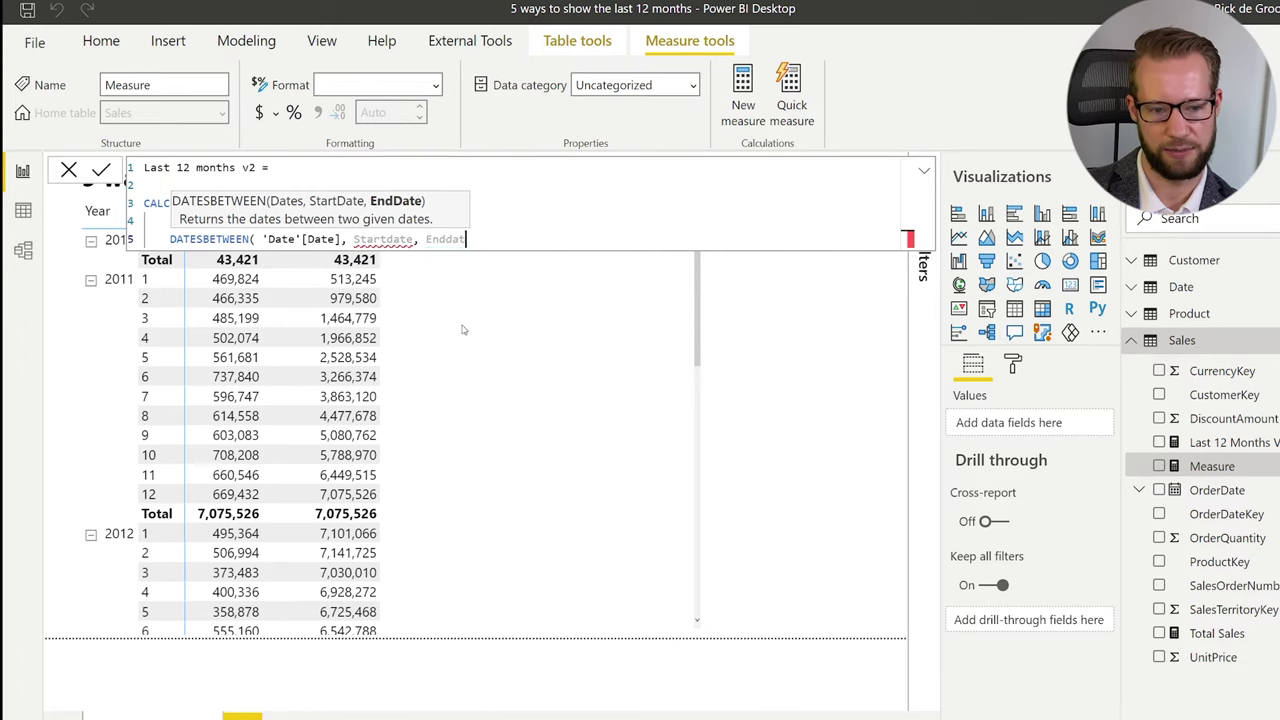
{"action": "type", "text": "e )"}
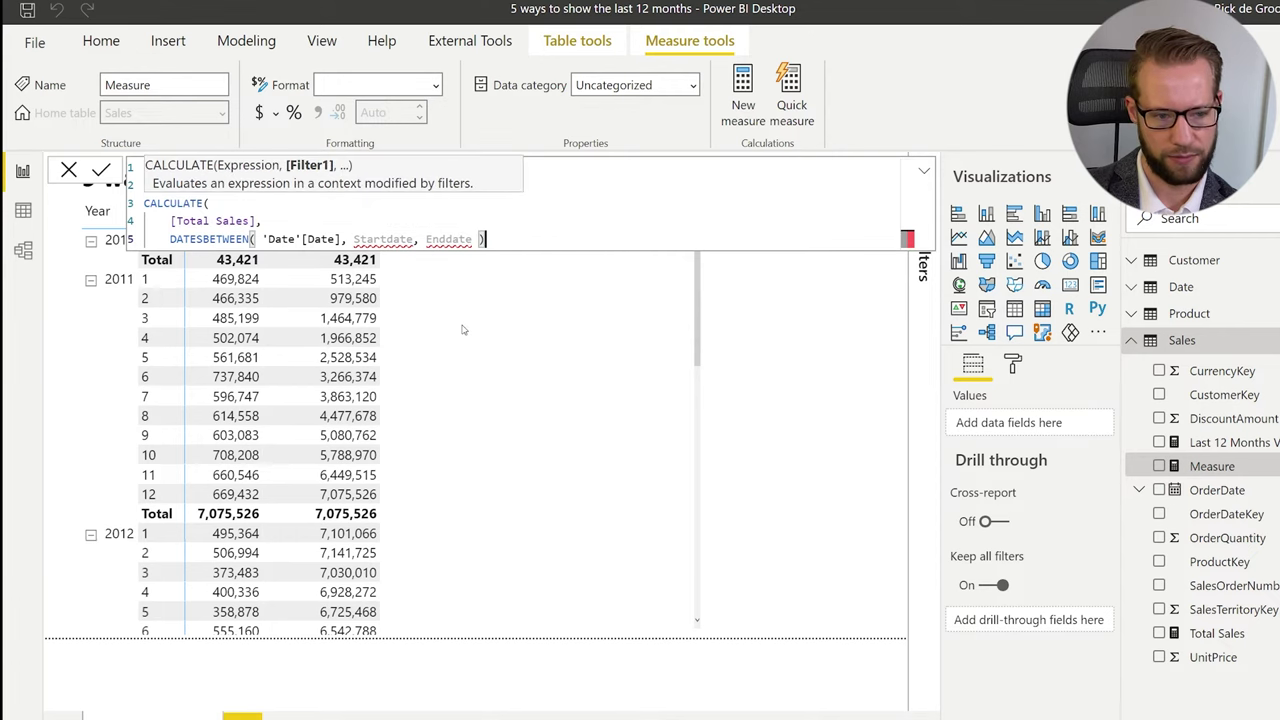
{"action": "key", "text": "shift+Return"}
{"action": "type", "text": ")"}
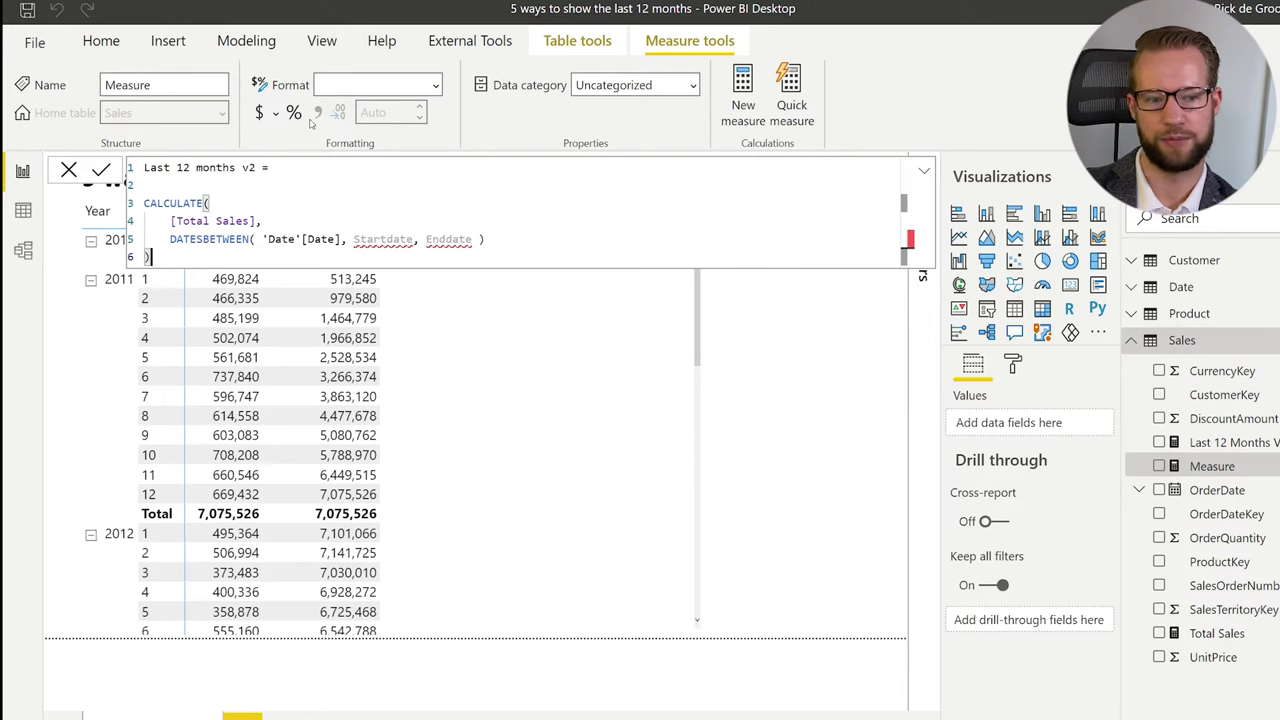
Define a variable EndDate above CALCULATE as MAX( 'Date'[Date] ).
{"action": "left_click", "coordinate": [342, 160]}
{"action": "key", "text": "shift+Return"}
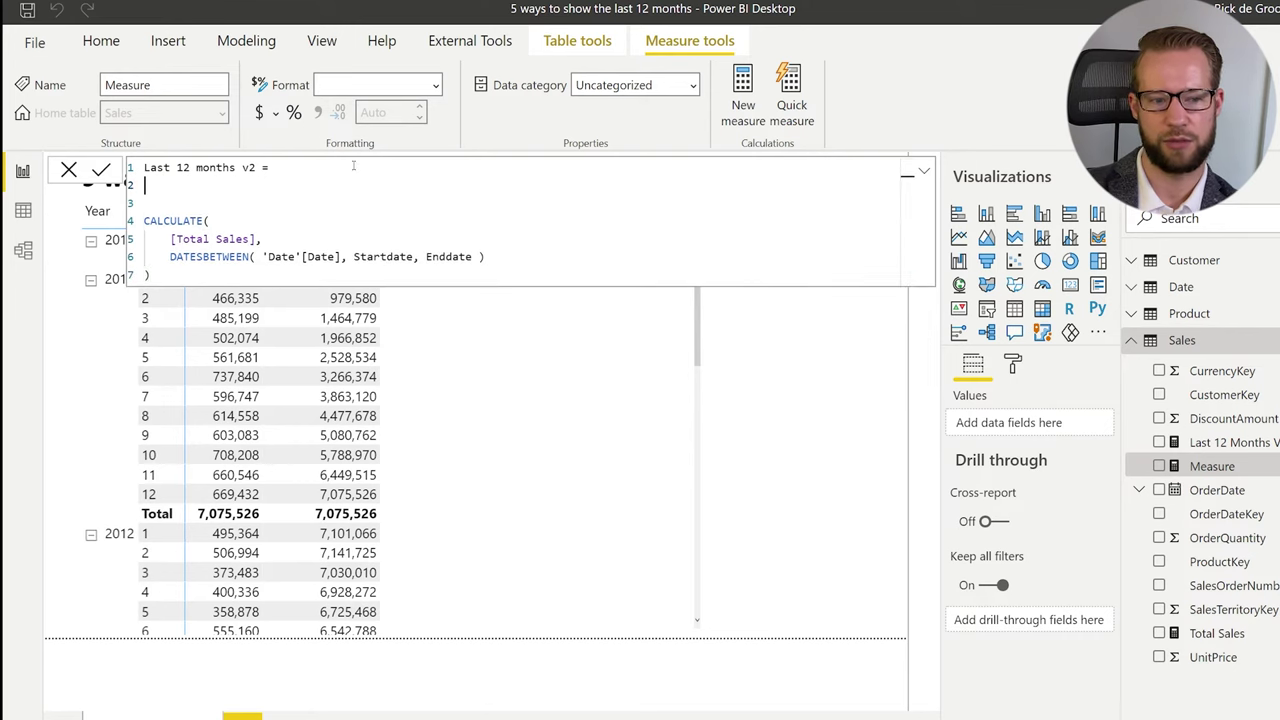
{"action": "type", "text": "VAR"}
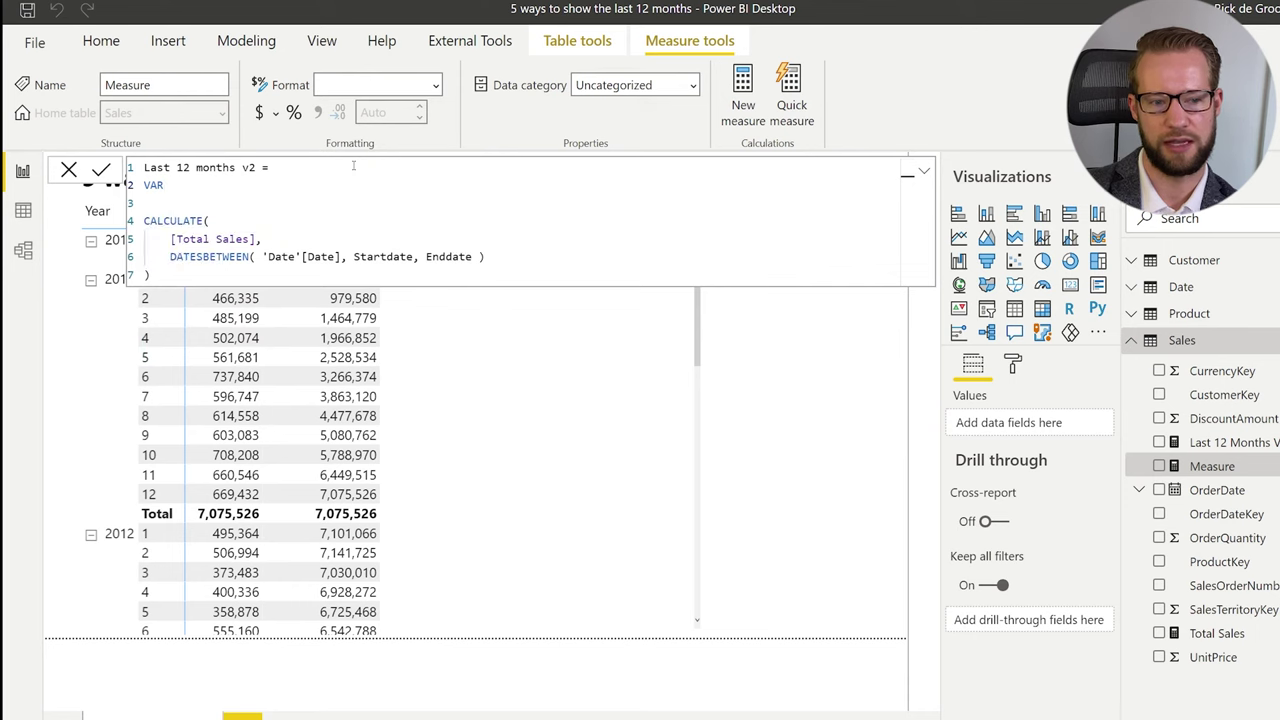
{"action": "type", "text": " EndDate = "}
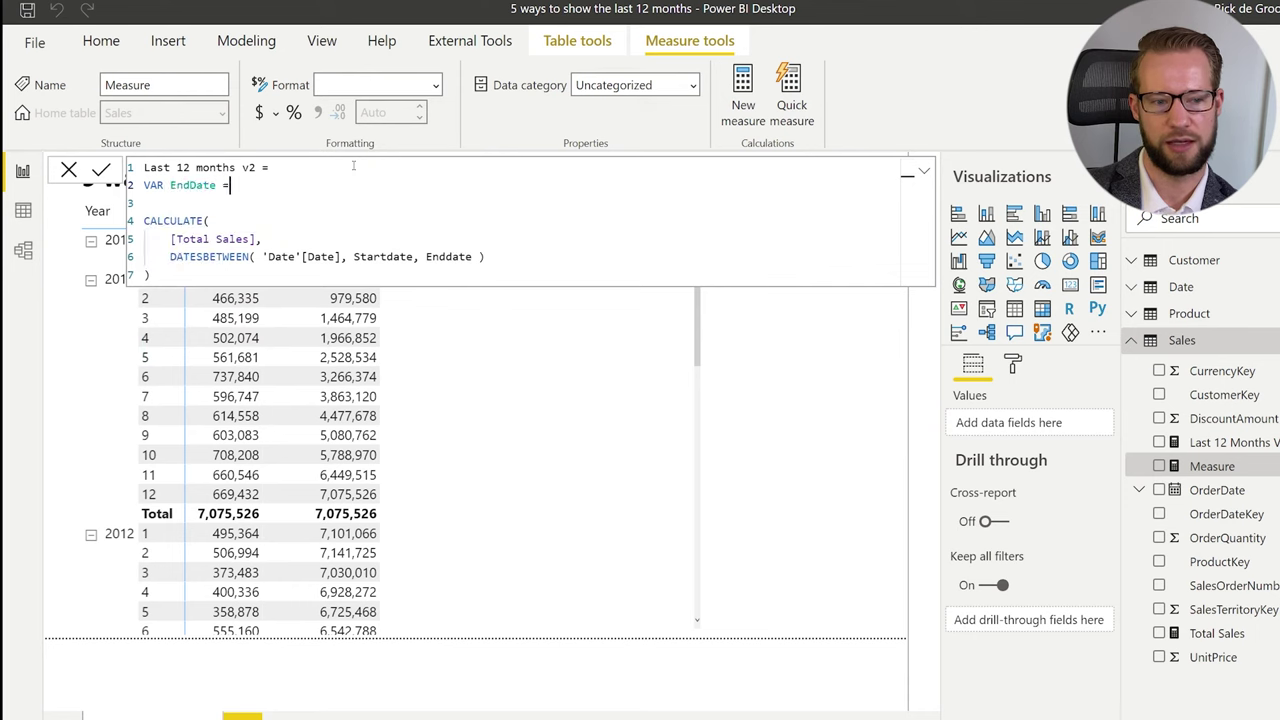
{"action": "type", "text": "MAX( date"}
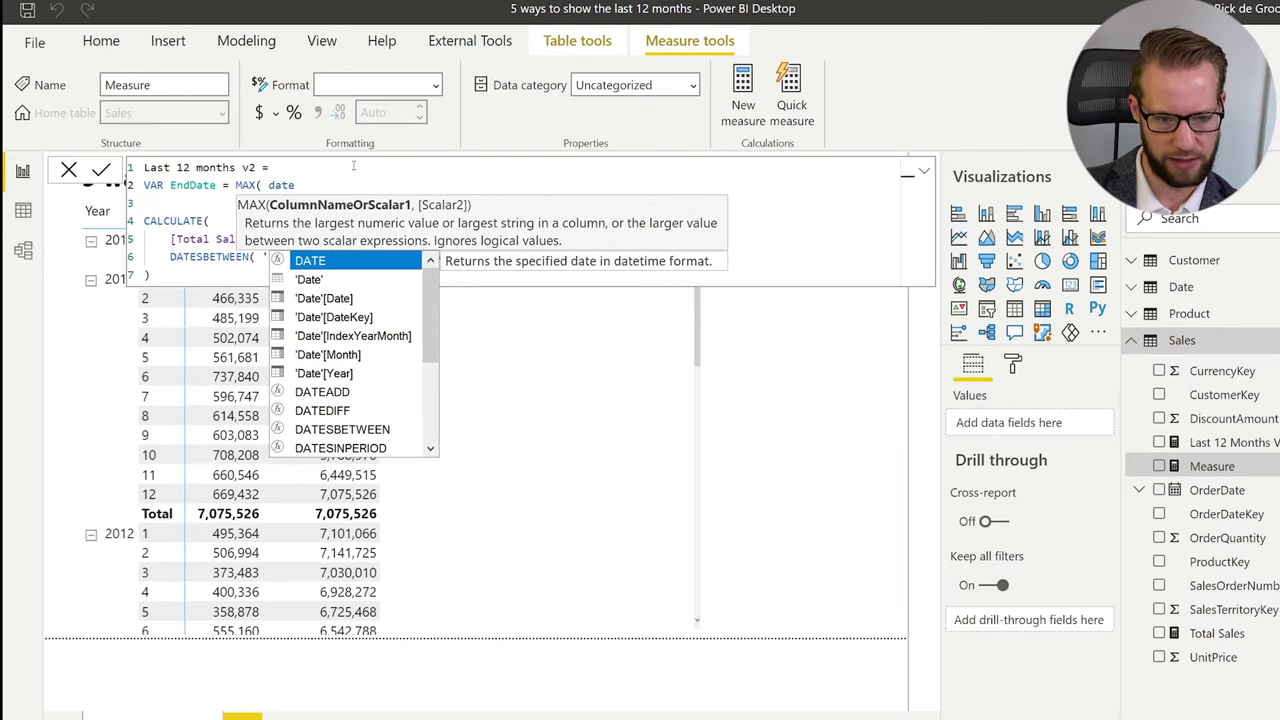
{"action": "key", "text": "Down"}
{"action": "key", "text": "Down"}
{"action": "key", "text": "Tab"}
{"action": "type", "text": ")"}
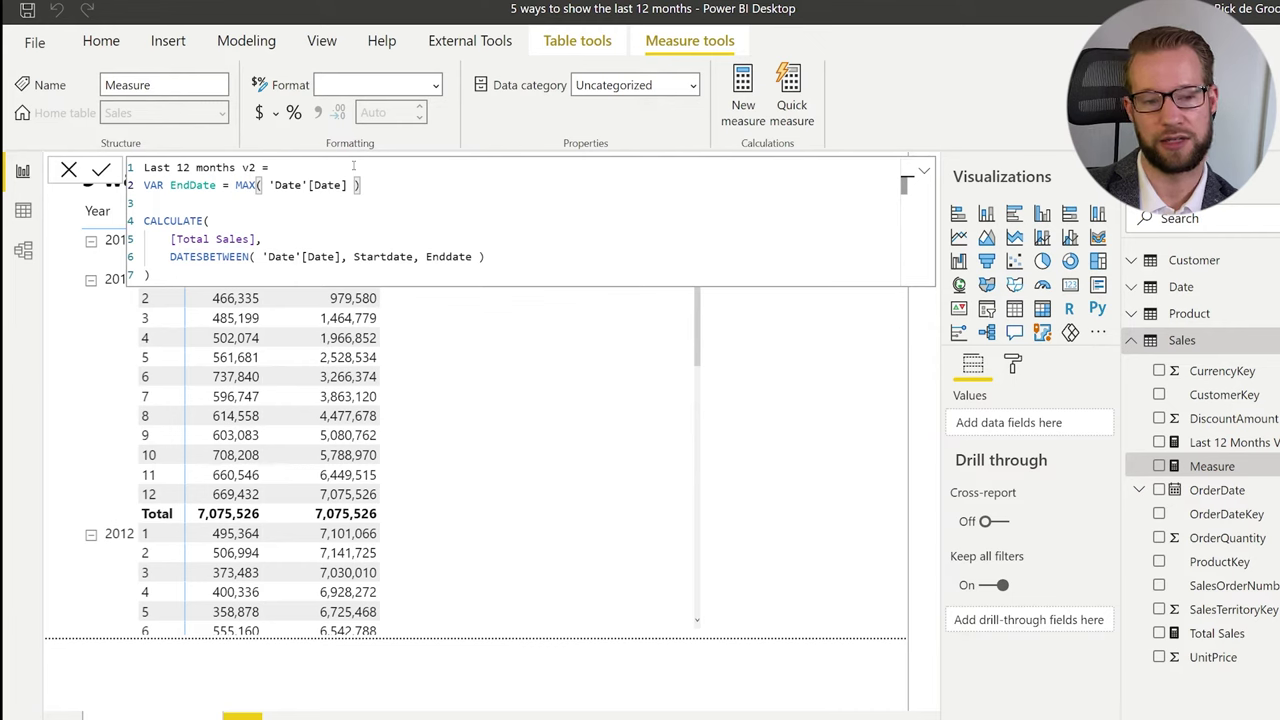
Define a variable StartDate below EndDate as EDATE( EndDate, -12 ).
{"action": "key", "text": "Return"}
{"action": "type", "text": "VAR St"}
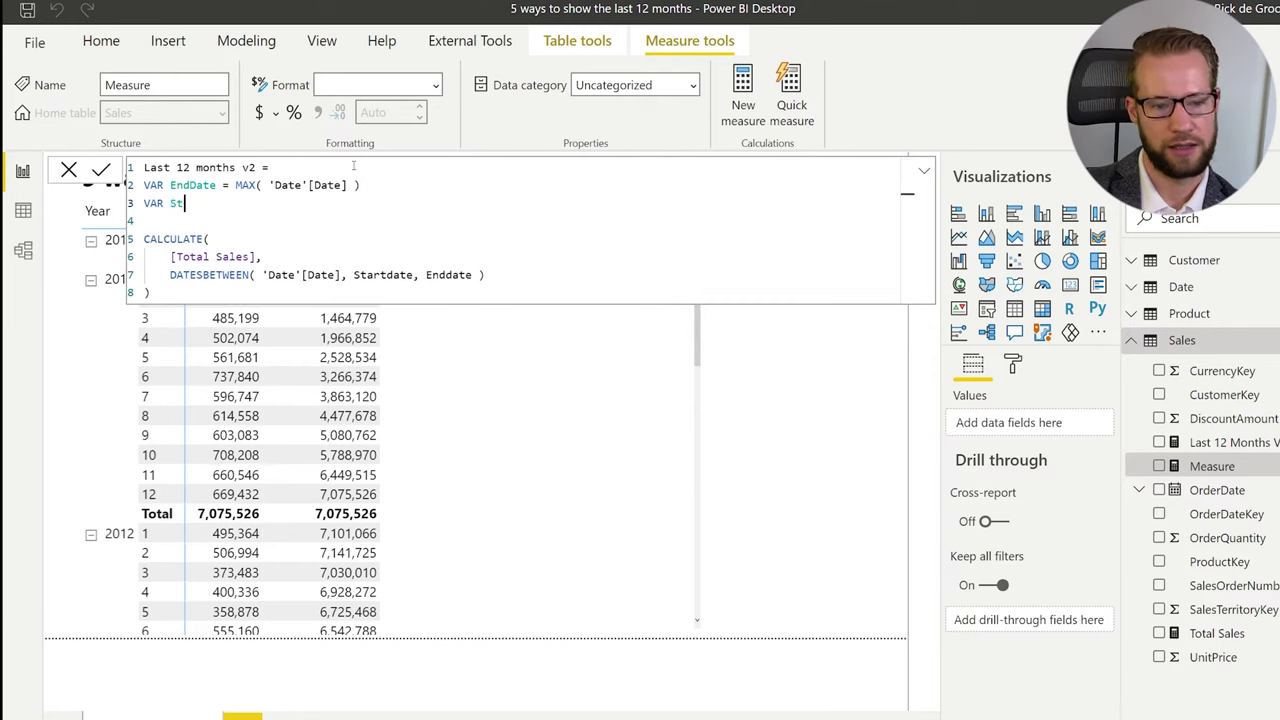
{"action": "type", "text": "artDate = "}
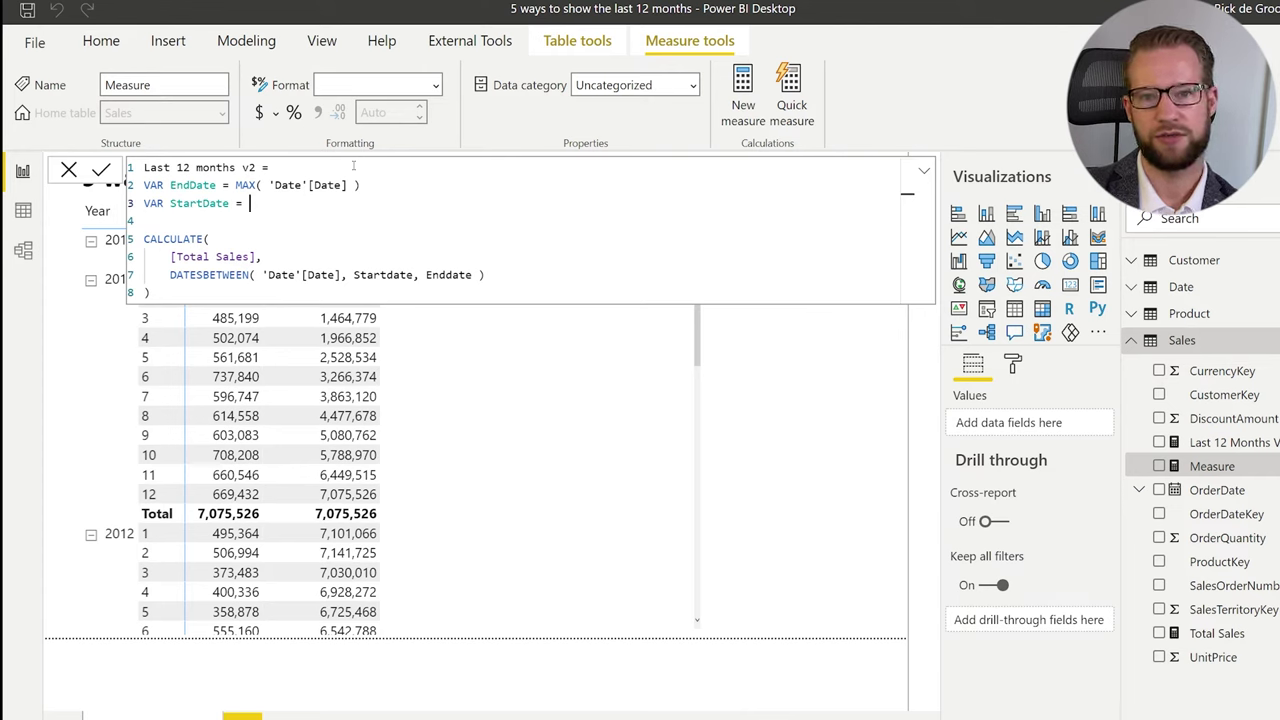
{"action": "type", "text": "E"}
{"action": "type", "text": "date"}
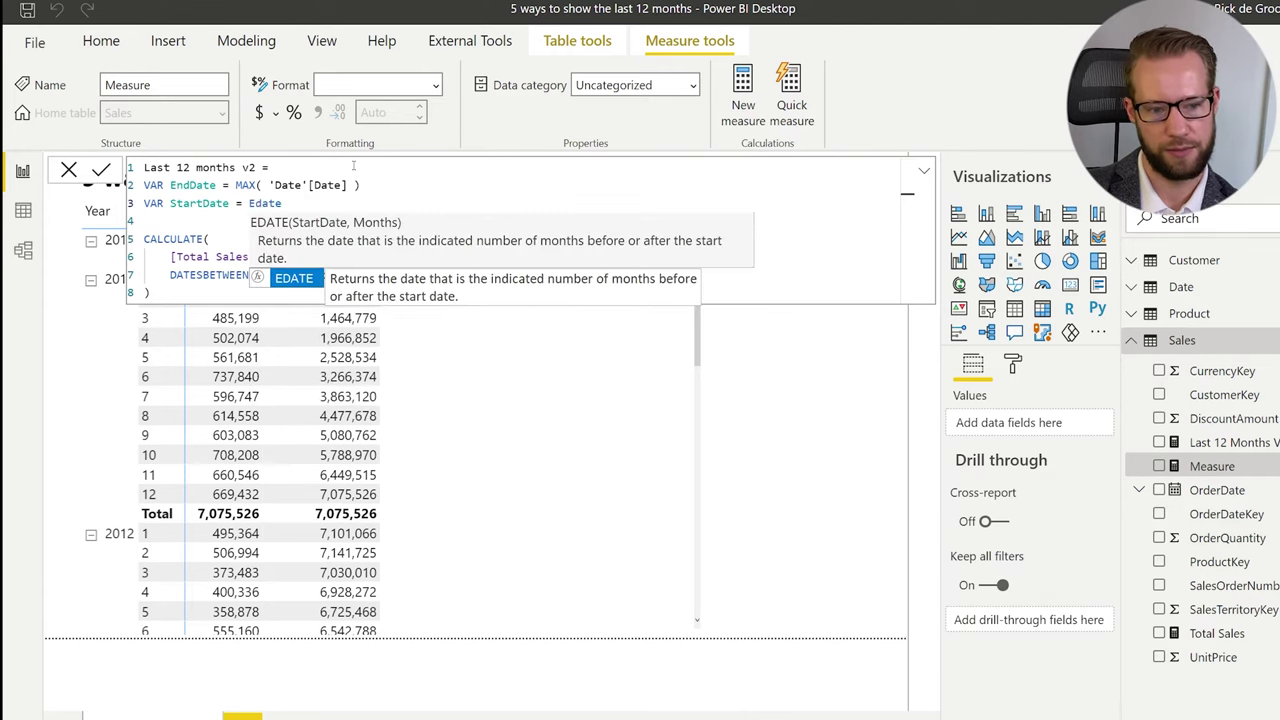
{"action": "key", "text": "Tab"}
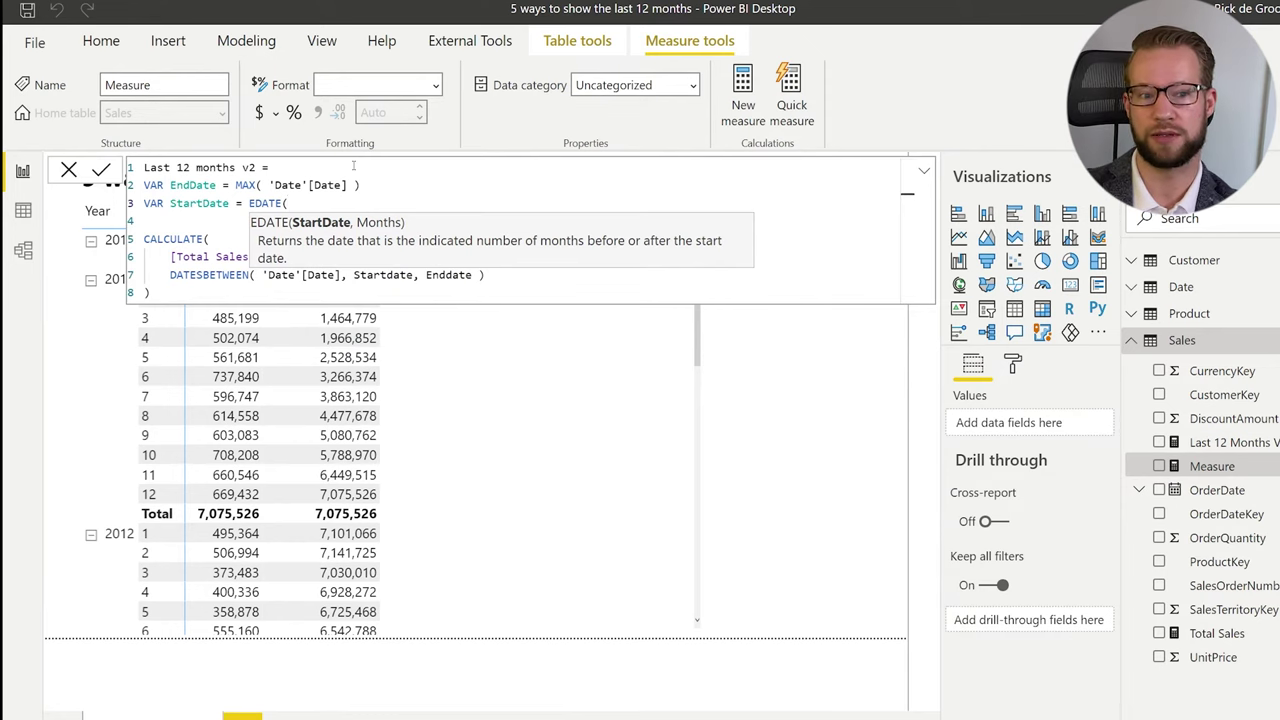
{"action": "type", "text": "End"}
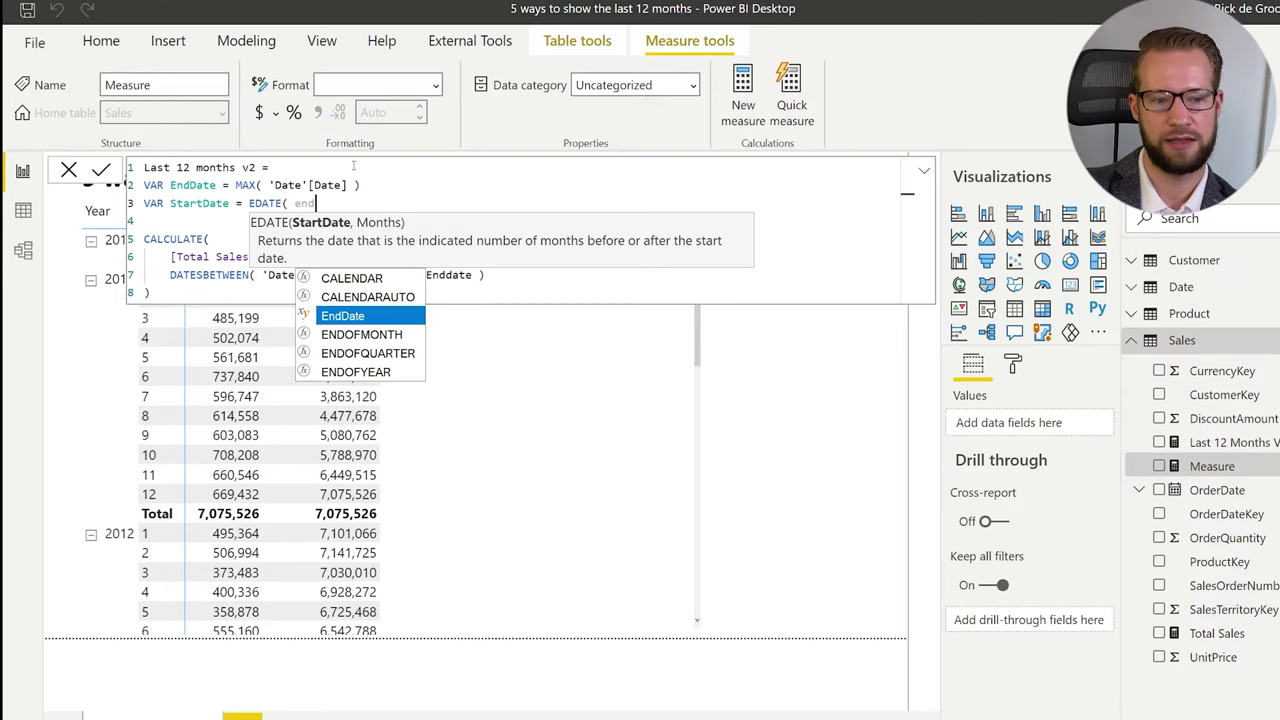
{"action": "key", "text": "Tab"}
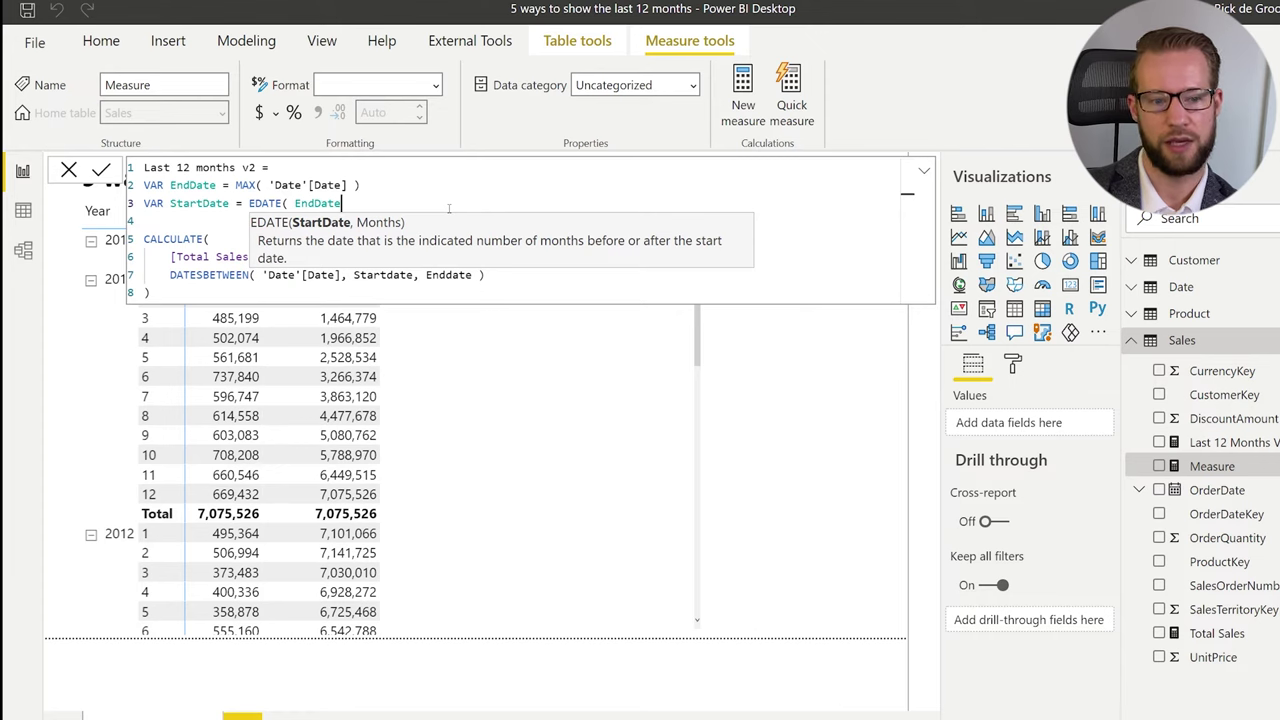
{"action": "type", "text": ", -12 )"}
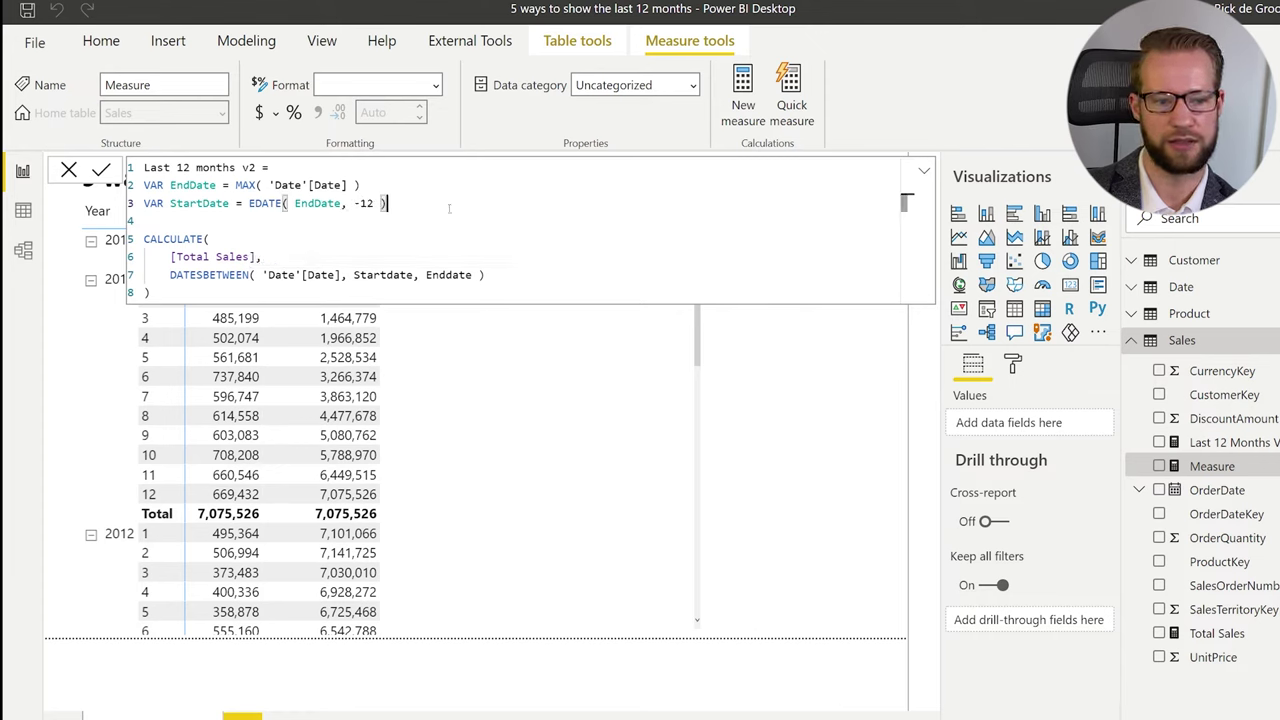
Assign the CALCULATE expression to a variable named Result and remove the blank line before it.
{"action": "key", "text": "Return"}
{"action": "type", "text": "V"}
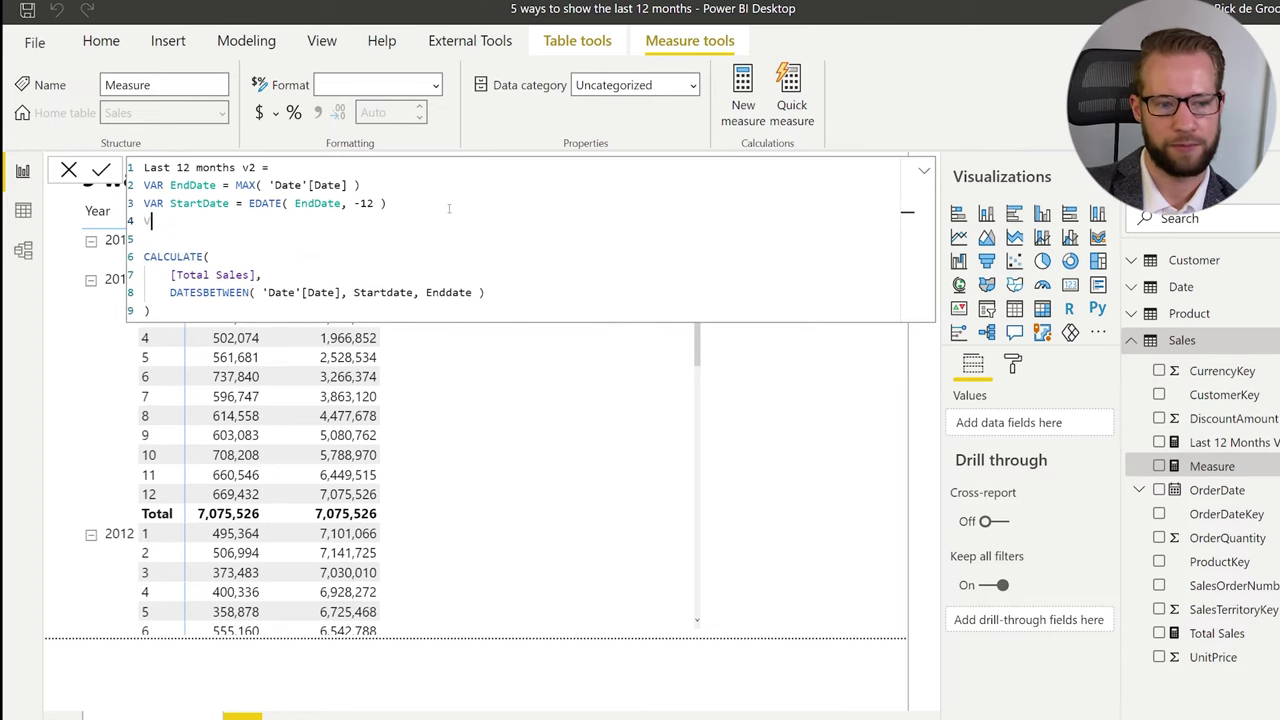
{"action": "type", "text": "AR Result ="}
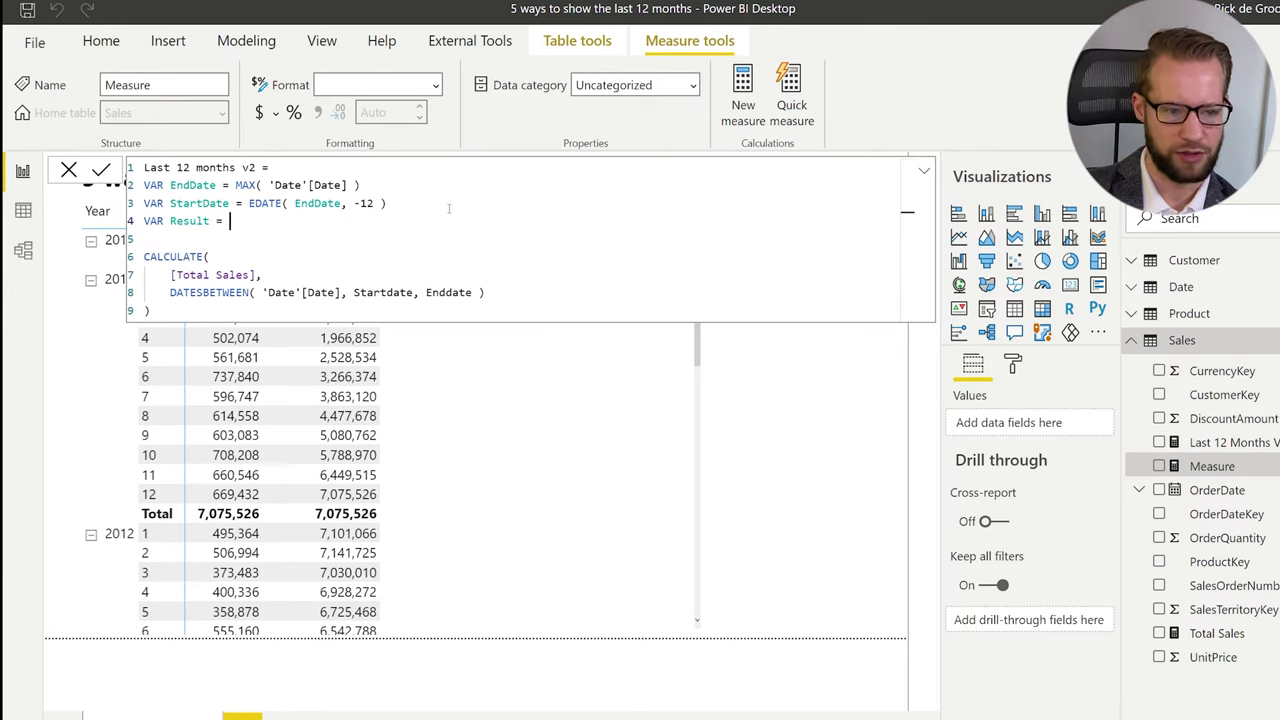
{"action": "key", "text": "Delete"}
End the measure with RETURN and an indented Result on its own line, and commit it.
{"action": "left_click", "coordinate": [533, 300]}
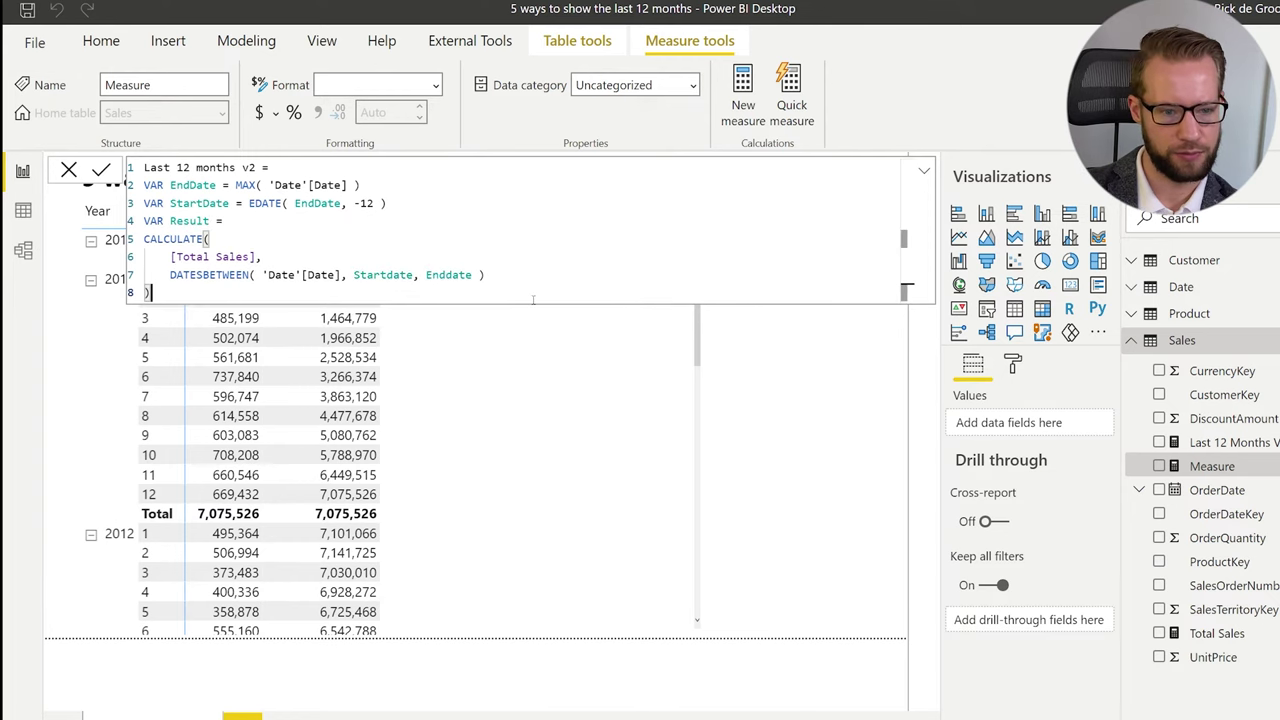
{"action": "key", "text": "Return"}
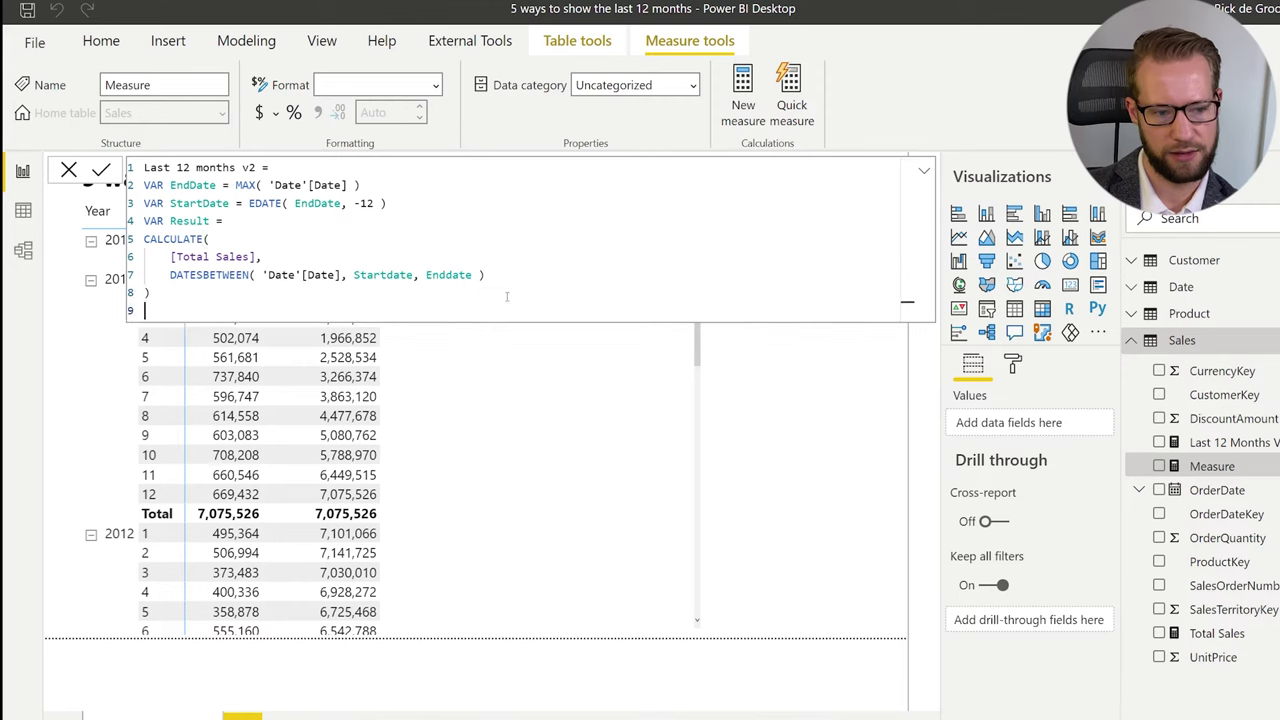
{"action": "type", "text": "RETURN"}
{"action": "key", "text": "Return"}
{"action": "key", "text": "Tab"}
{"action": "type", "text": "Result"}
{"action": "key", "text": "Escape"}
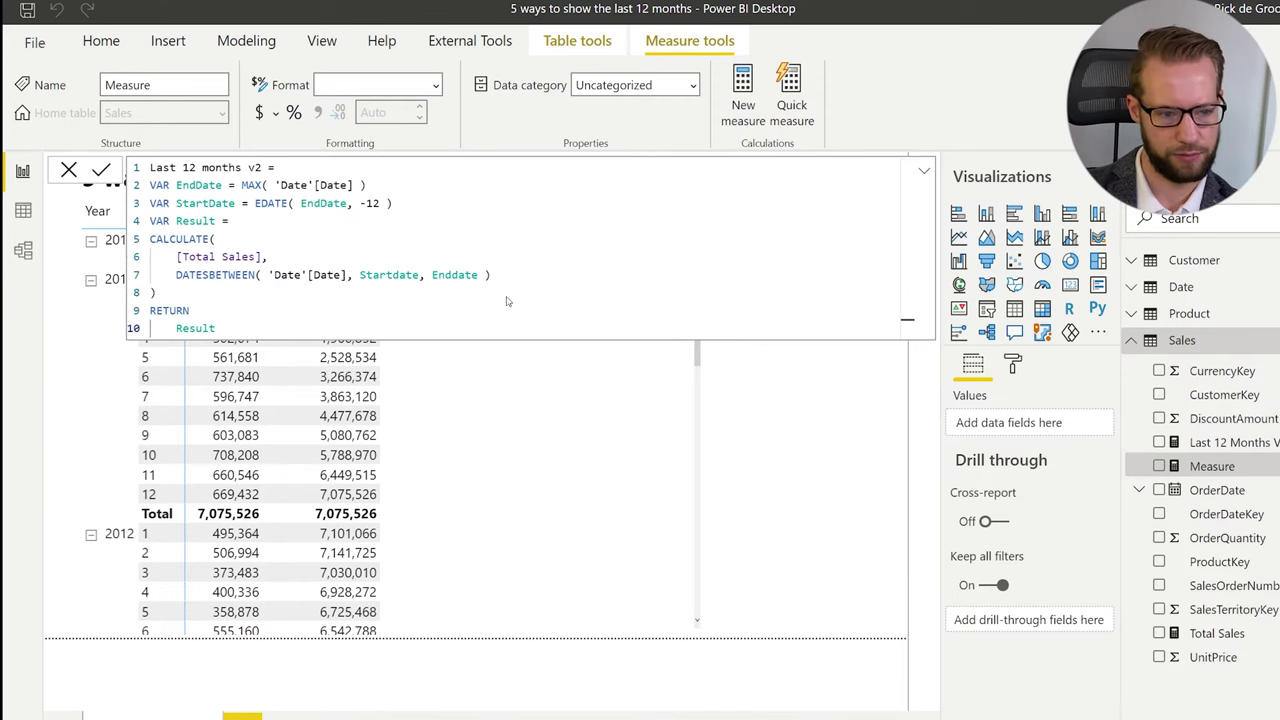
{"action": "key", "text": "Return"}
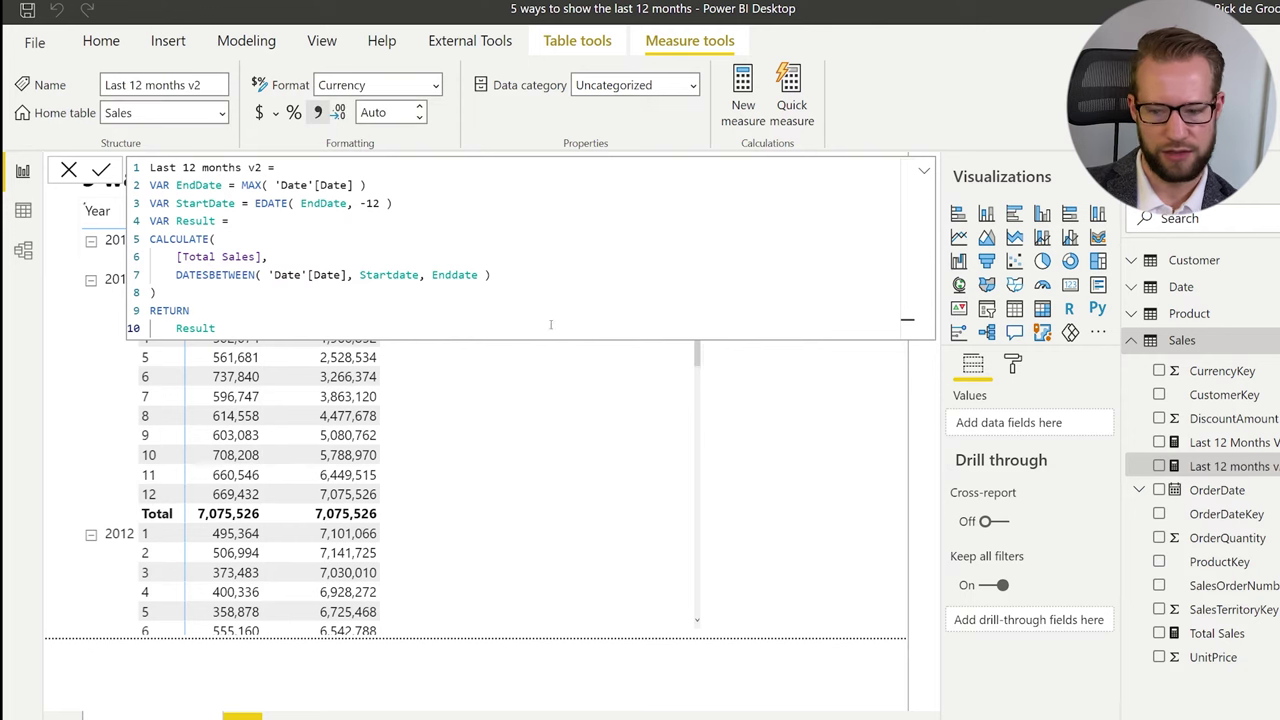
Add the Last 12 months v2 measure to the matrix and format it as Whole number.
{"action": "left_click", "coordinate": [562, 470]}
{"action": "left_click", "coordinate": [1159, 466]}
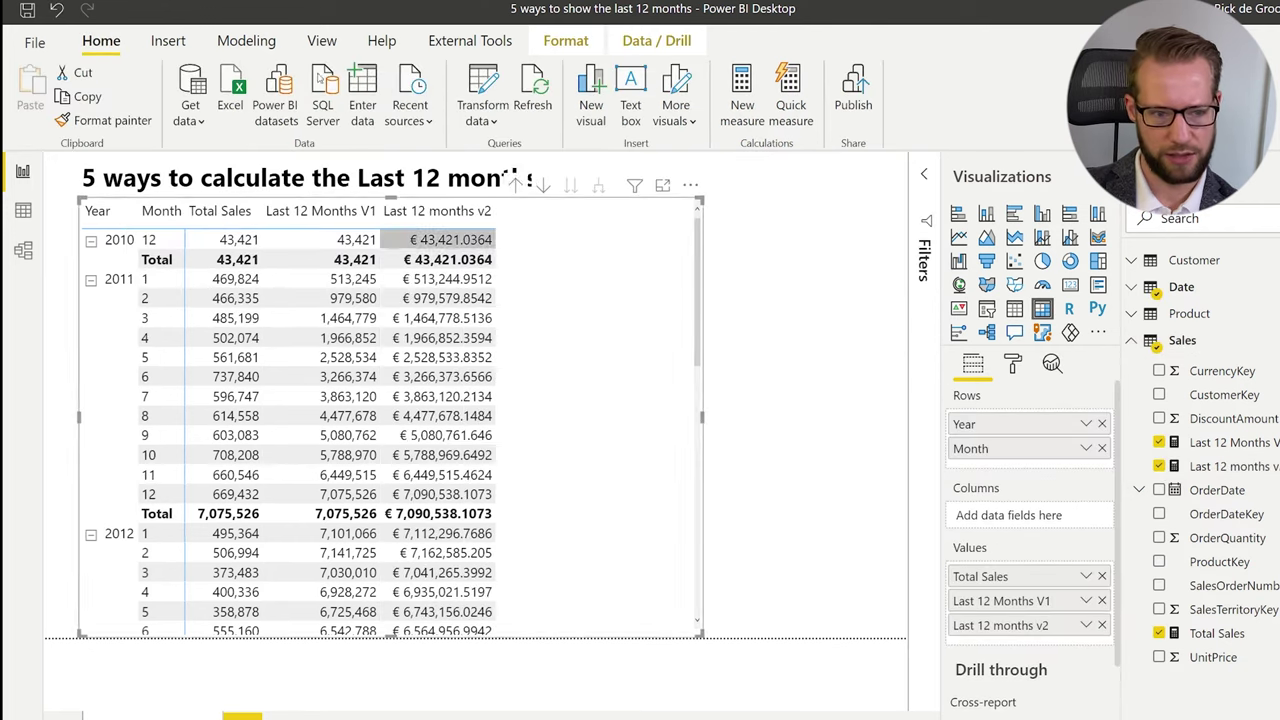
{"action": "left_click", "coordinate": [565, 42]}
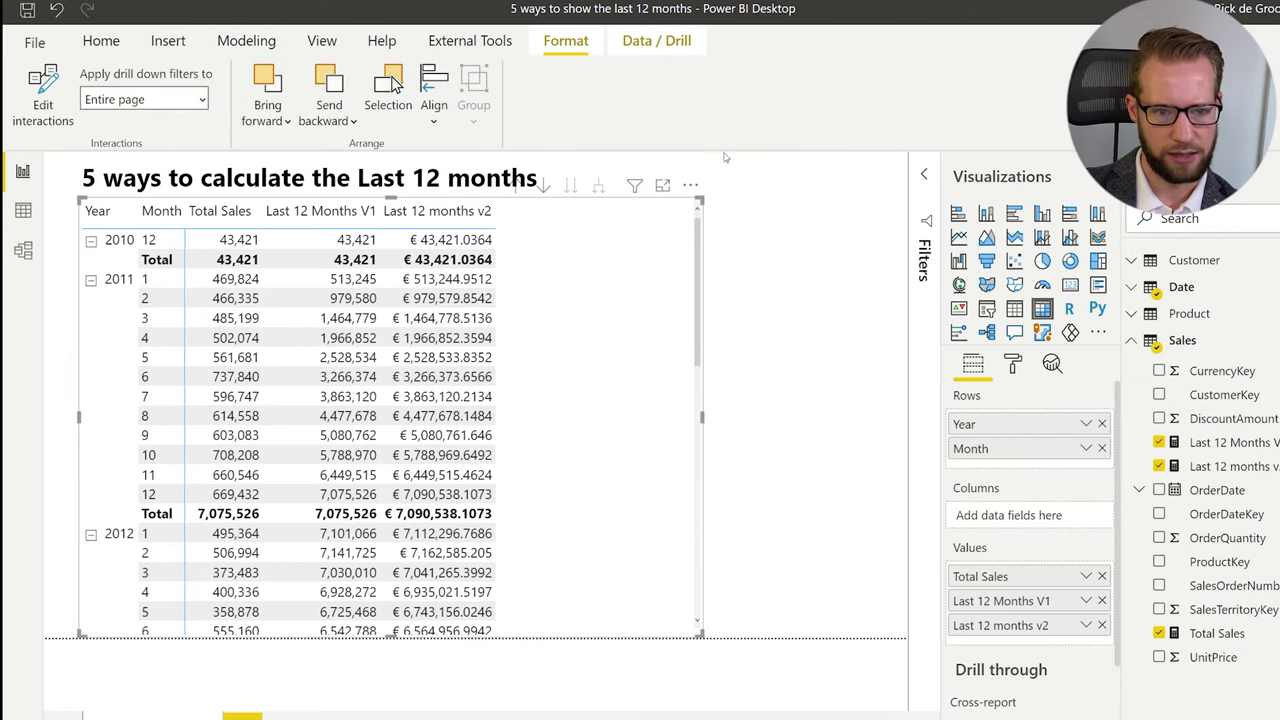
{"action": "left_click", "coordinate": [1252, 466]}
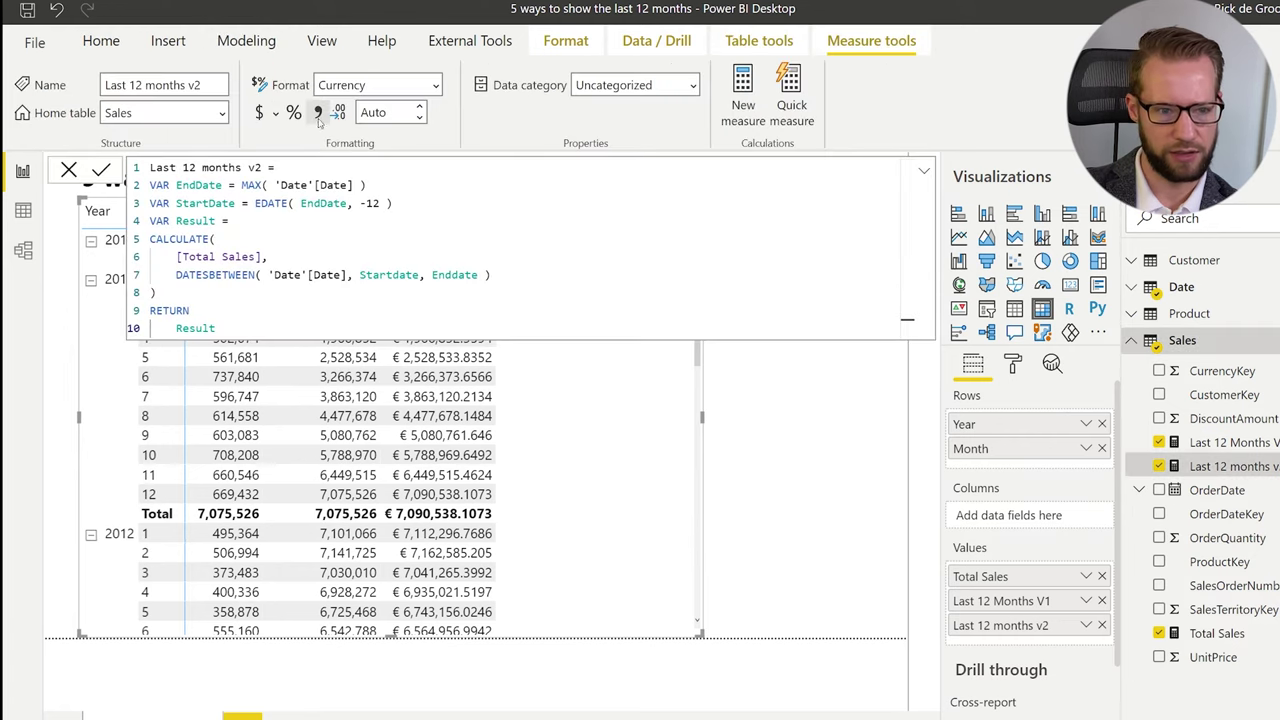
{"action": "left_click", "coordinate": [437, 85]}
{"action": "key", "text": "Escape"}
{"action": "key", "text": "w"}
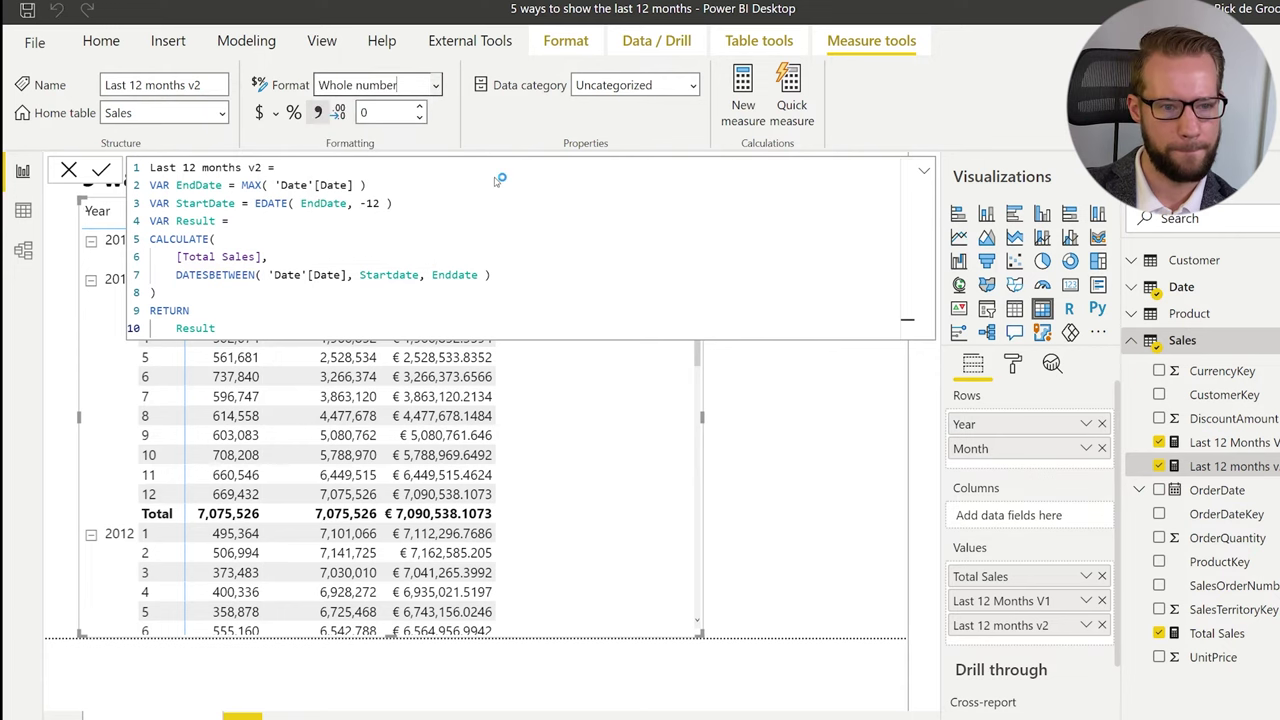
{"action": "left_click", "coordinate": [830, 482]}
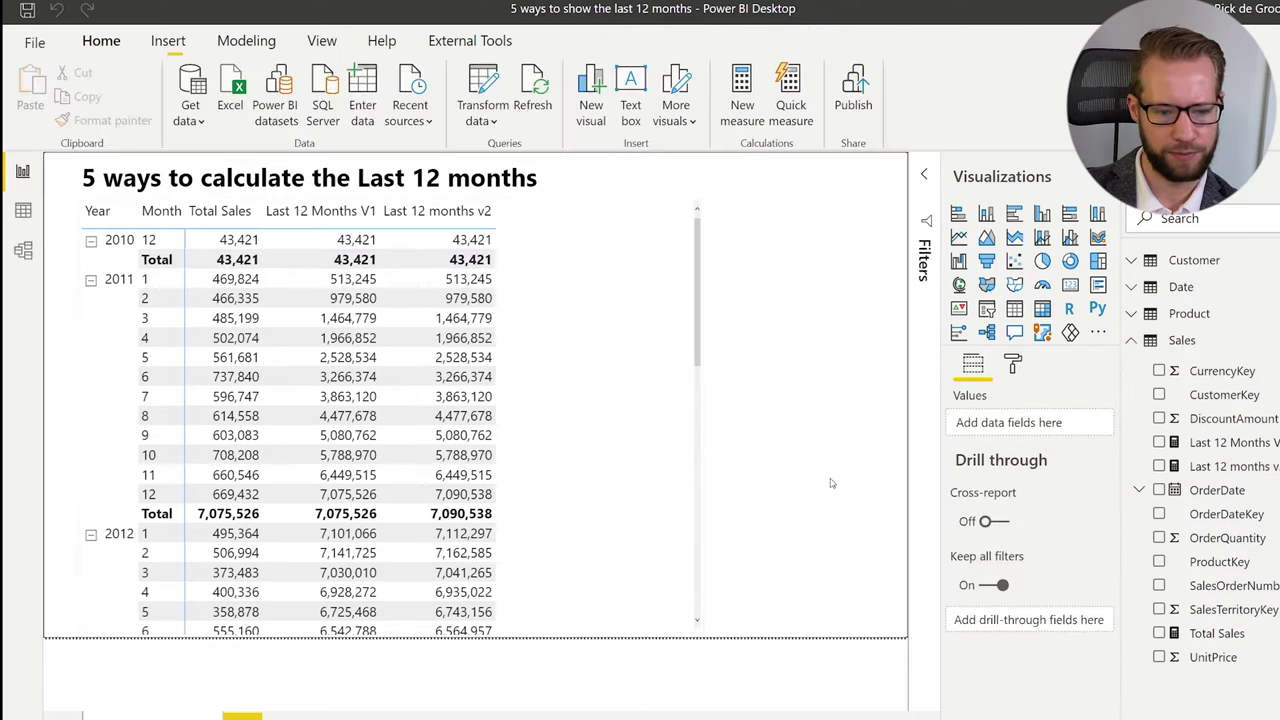
Correct the Last 12 months v2 measure by adding +1 after the EDATE expression of StartDate, commit it and check the matrix.
{"action": "left_click", "coordinate": [650, 438]}
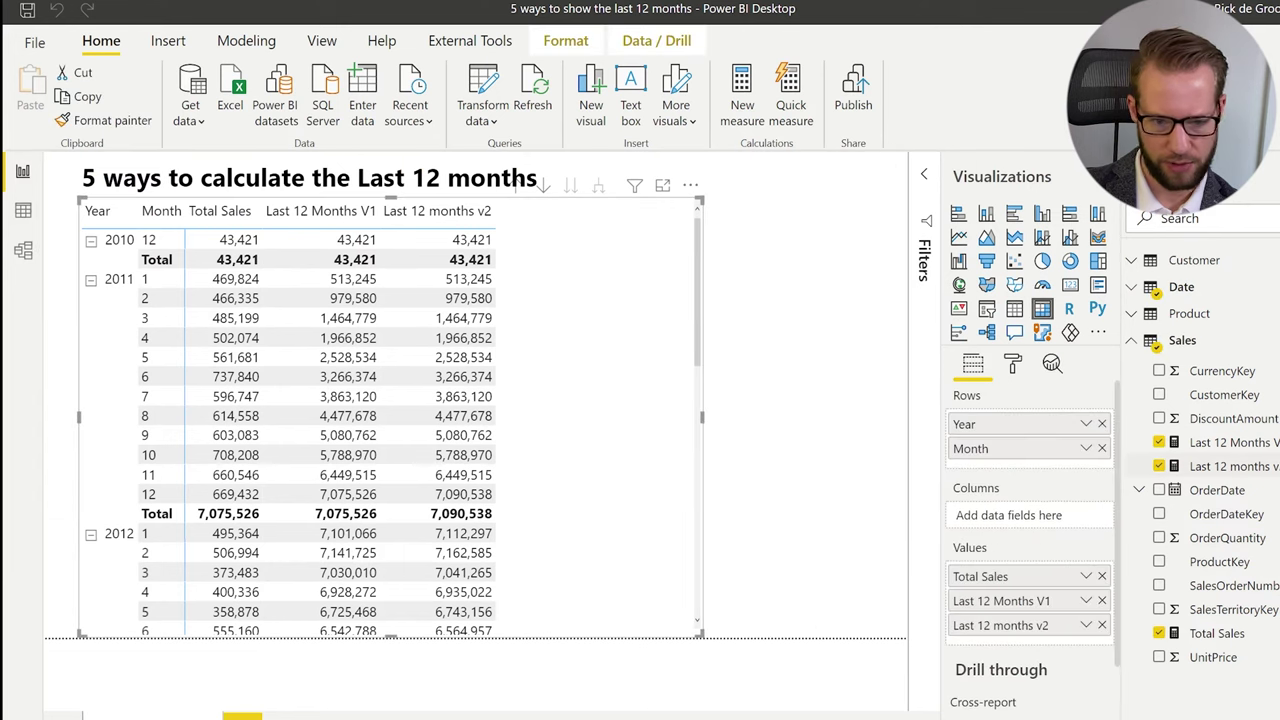
{"action": "left_click", "coordinate": [1230, 466]}
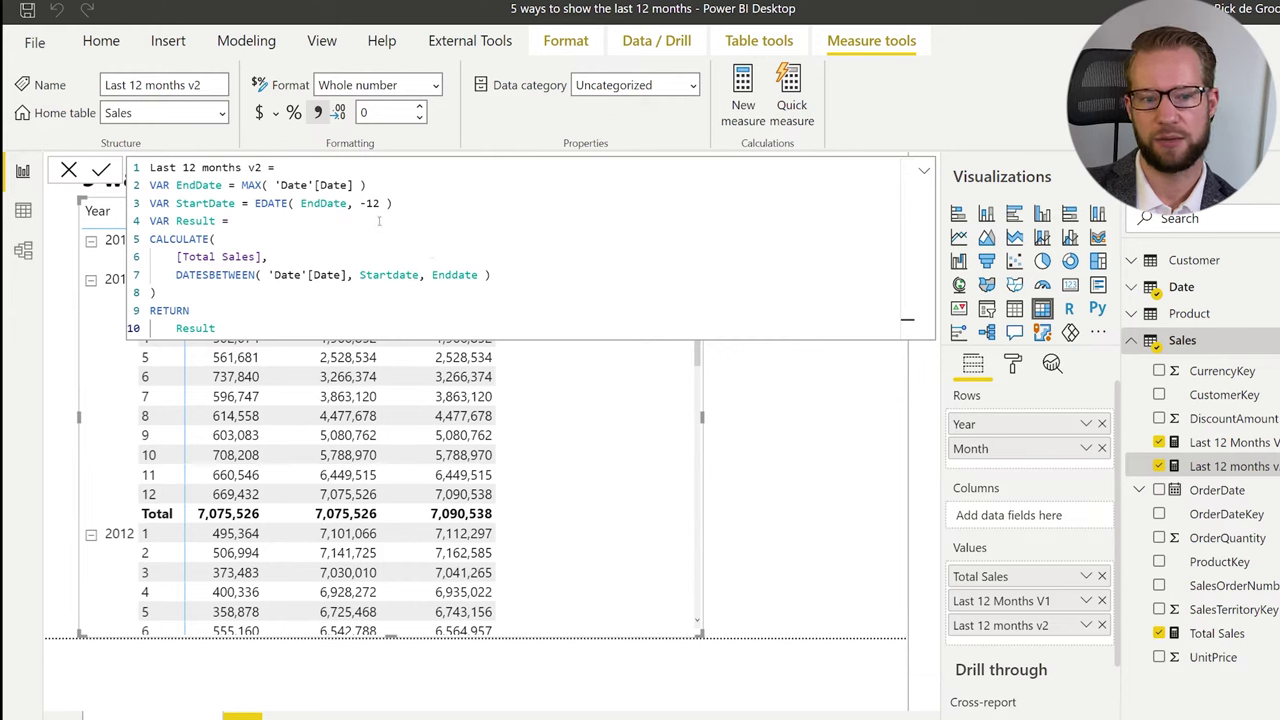
{"action": "left_click", "coordinate": [437, 209]}
{"action": "type", "text": "+1"}
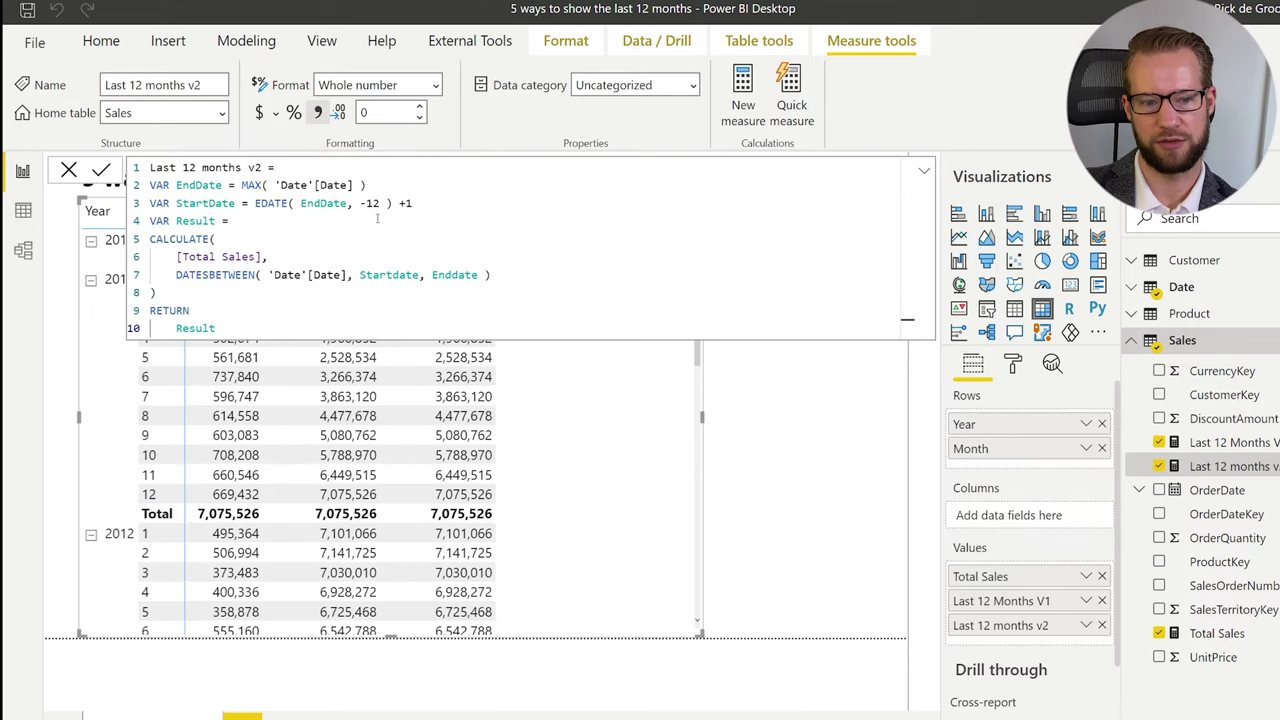
{"action": "left_click", "coordinate": [808, 452]}
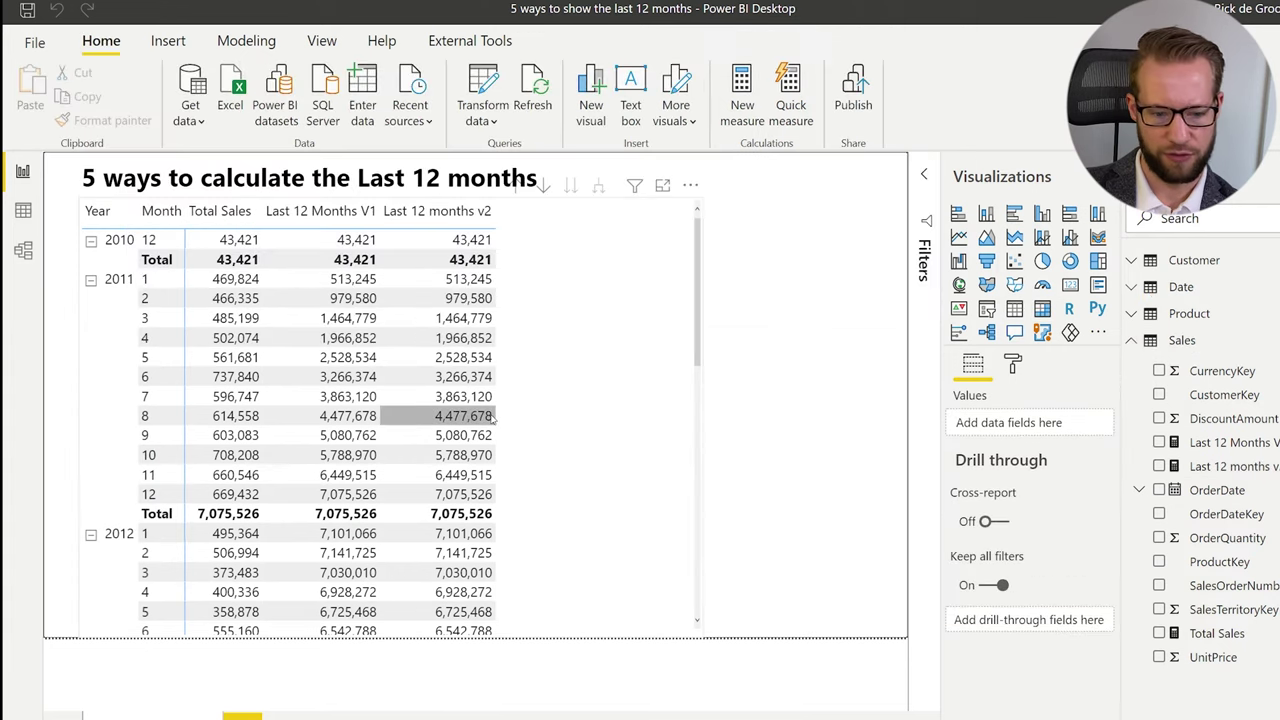
{"action": "scroll", "coordinate": [470, 420], "scroll_direction": "down", "scroll_amount": 10}
{"action": "scroll", "coordinate": [410, 366], "scroll_direction": "up", "scroll_amount": 10}
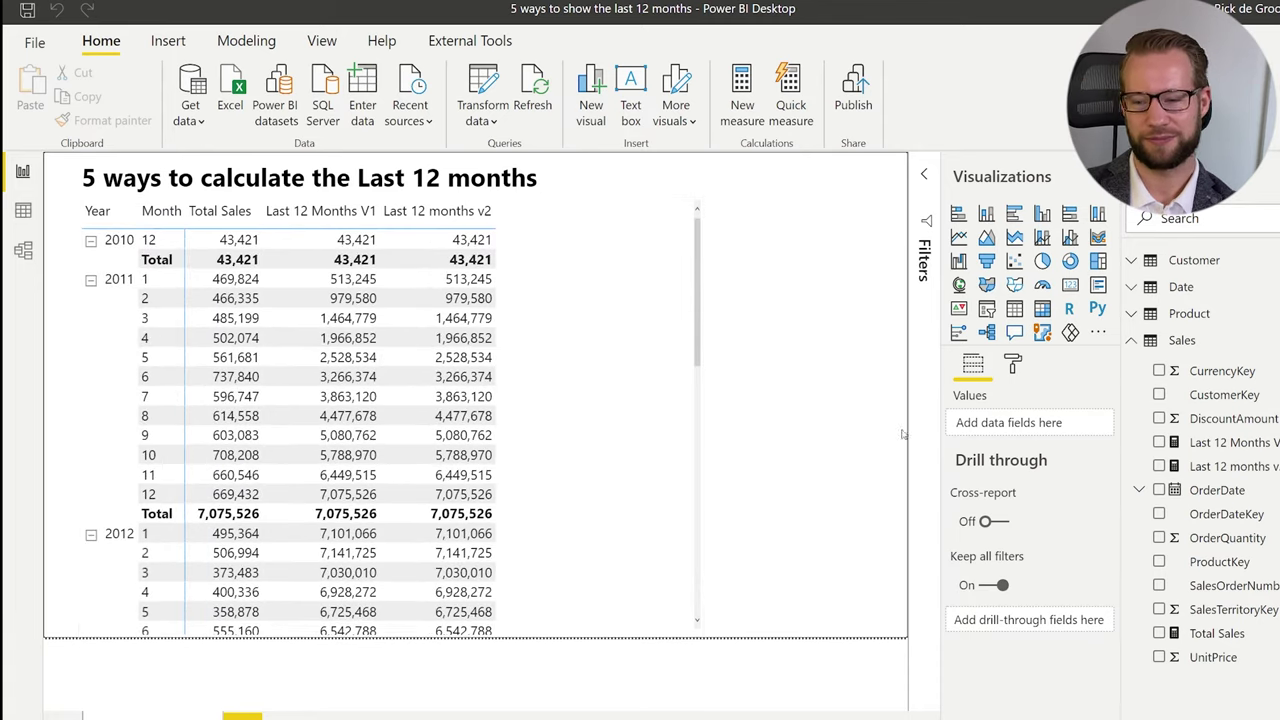
Examine how the IndexYearMonth column of the Date table numbers the months in relation to the dates.
{"action": "left_click", "coordinate": [22, 205]}
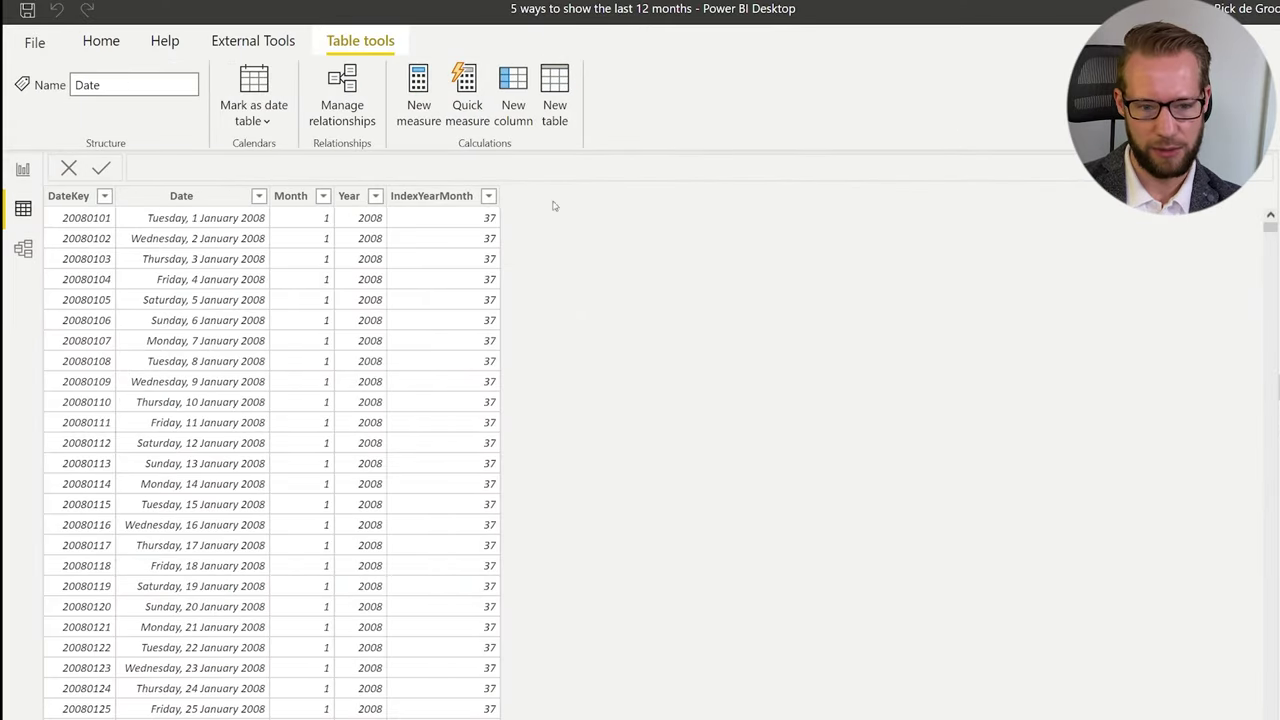
{"action": "left_click", "coordinate": [470, 200]}
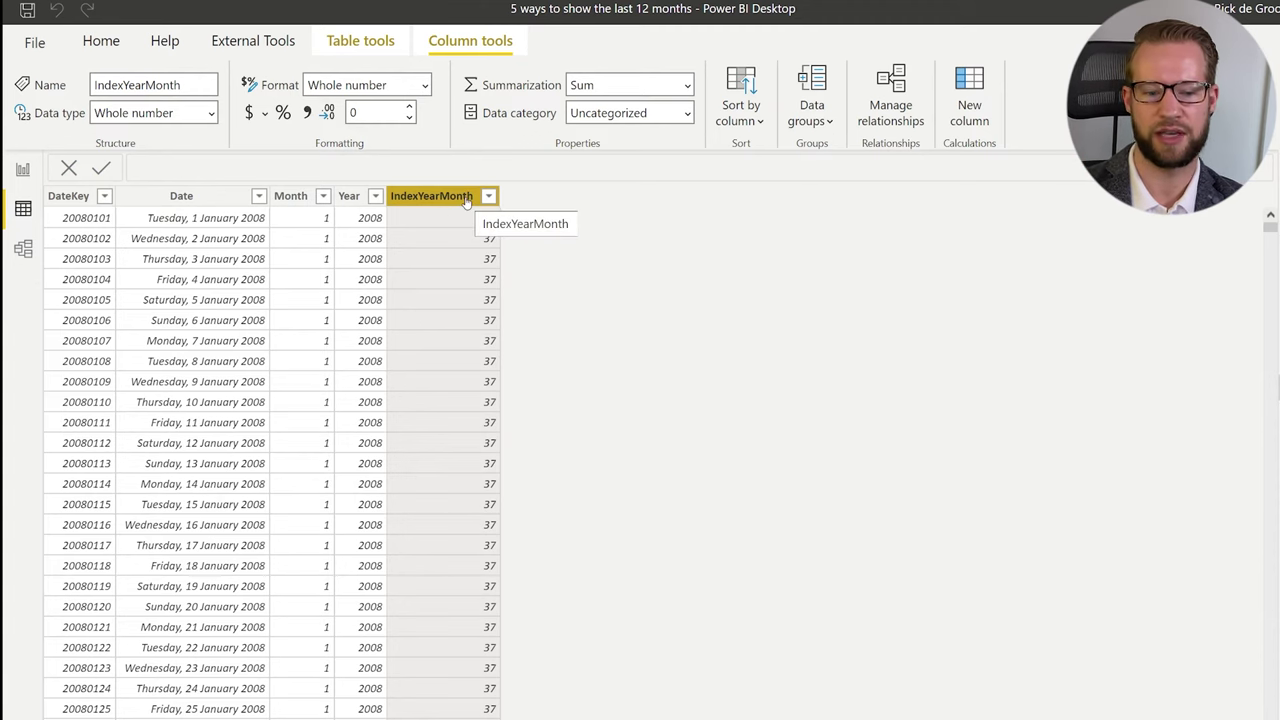
{"action": "scroll", "coordinate": [420, 290], "scroll_direction": "down", "scroll_amount": 11}
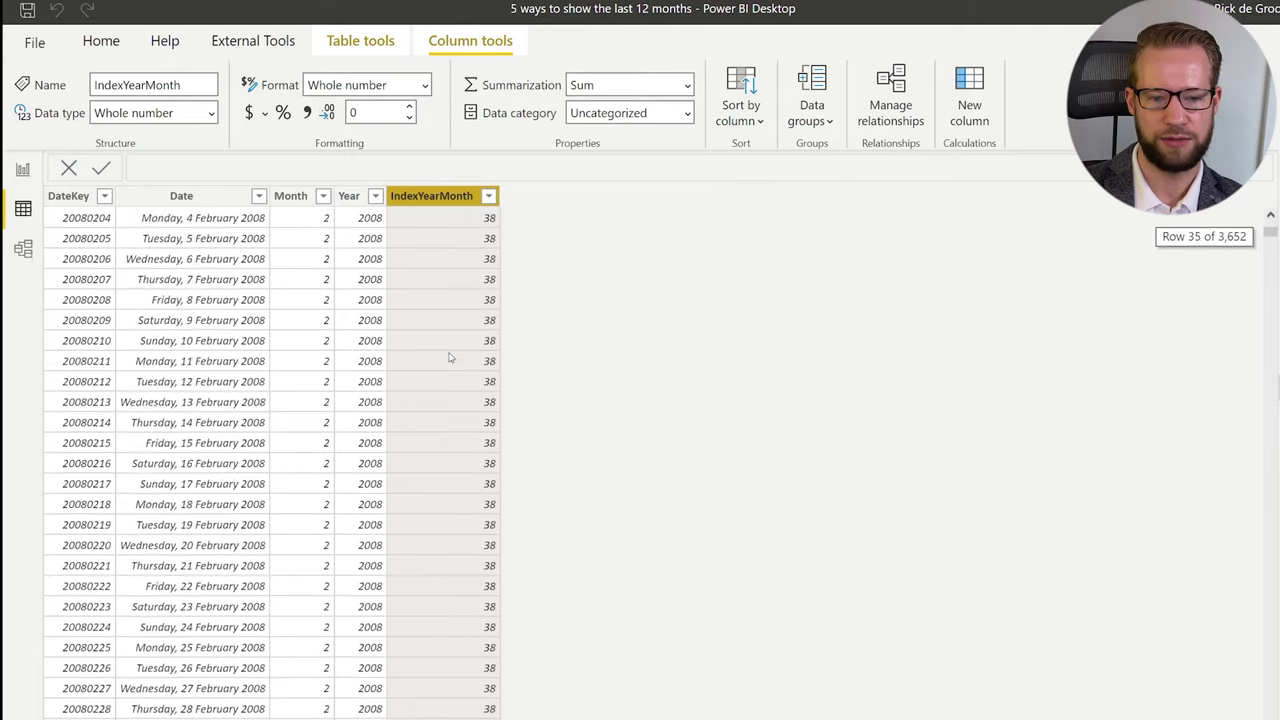
{"action": "scroll", "coordinate": [450, 358], "scroll_direction": "up", "scroll_amount": 5}
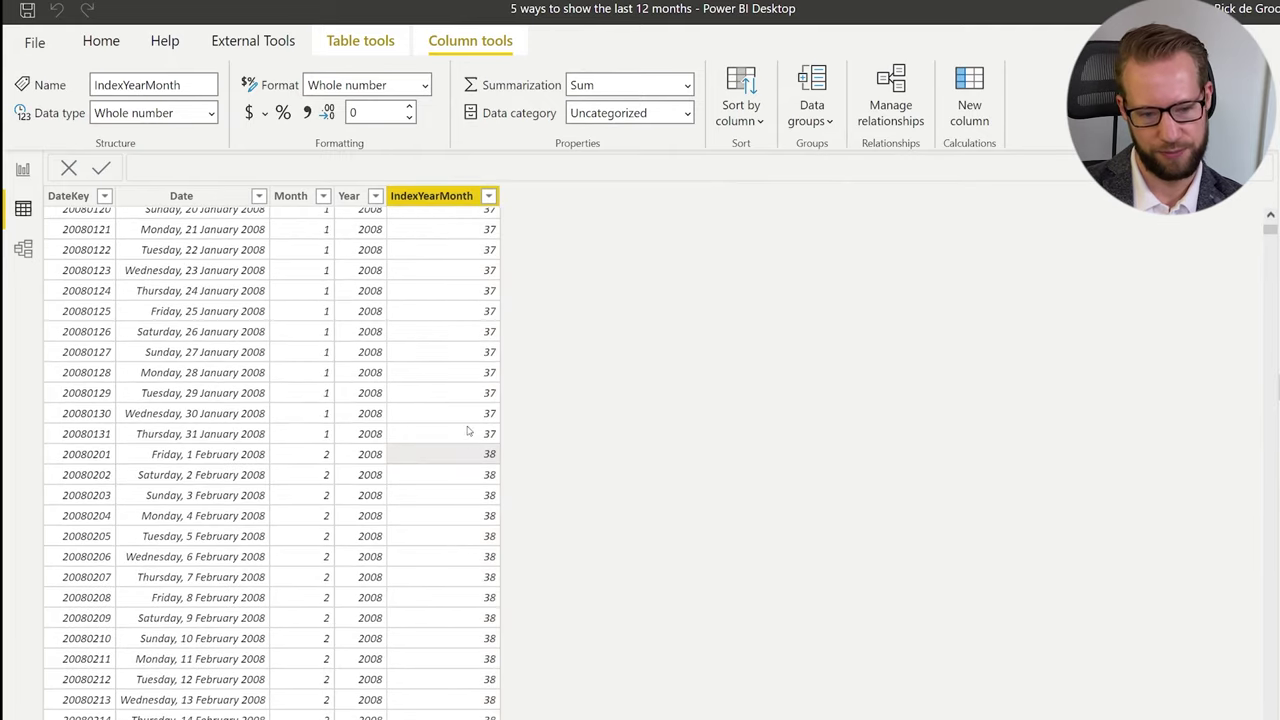
{"action": "left_click", "coordinate": [238, 462]}
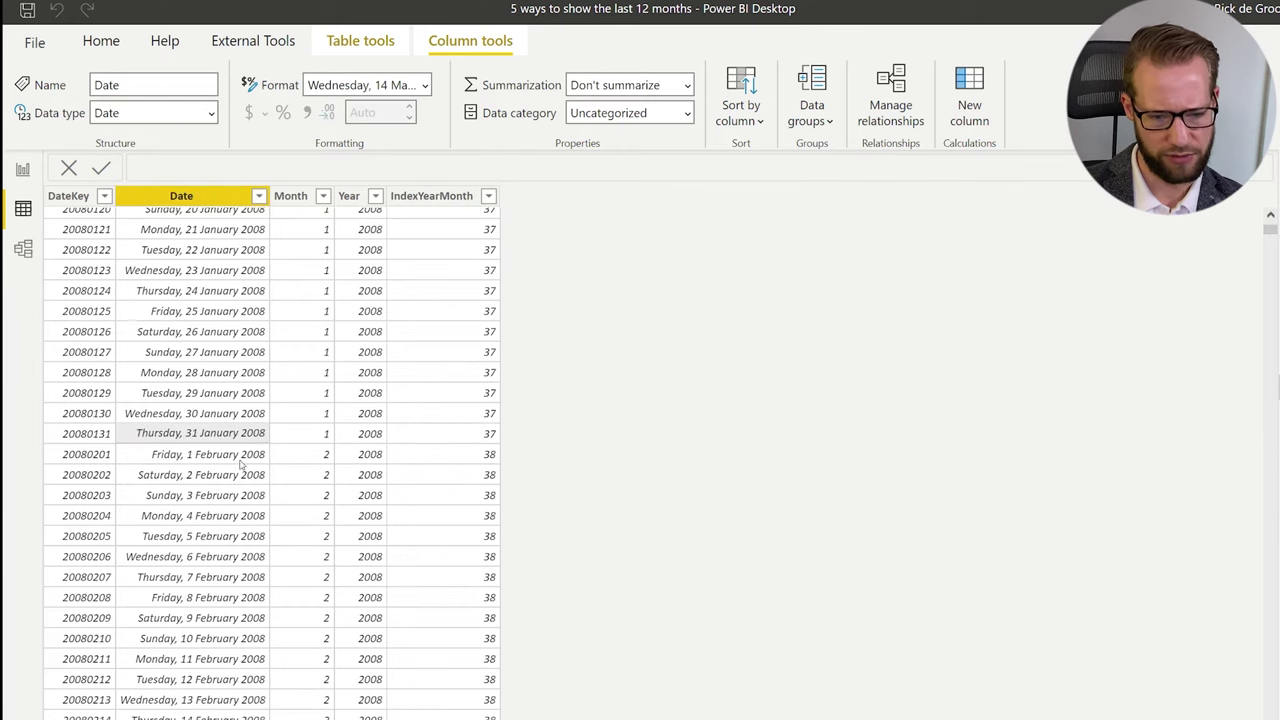
{"action": "left_click", "coordinate": [472, 440]}
{"action": "scroll", "coordinate": [508, 484], "scroll_direction": "down", "scroll_amount": 16}
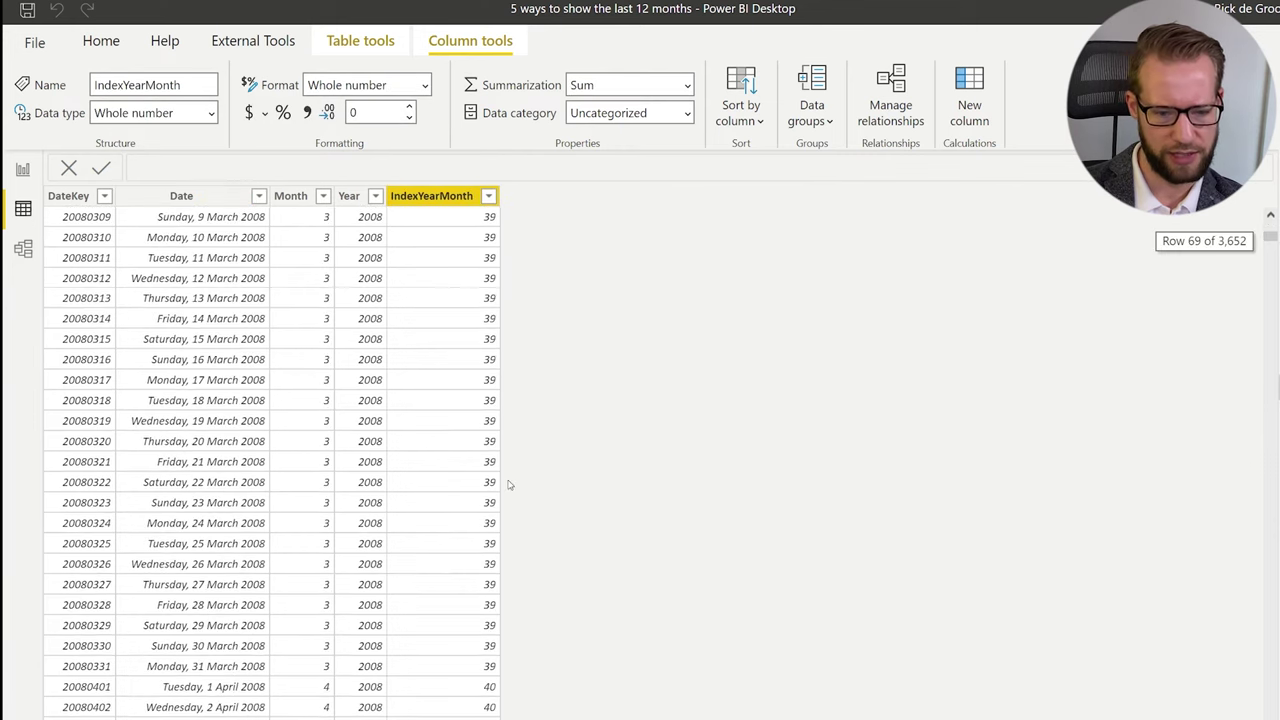
{"action": "scroll", "coordinate": [508, 484], "scroll_direction": "down", "scroll_amount": 20}
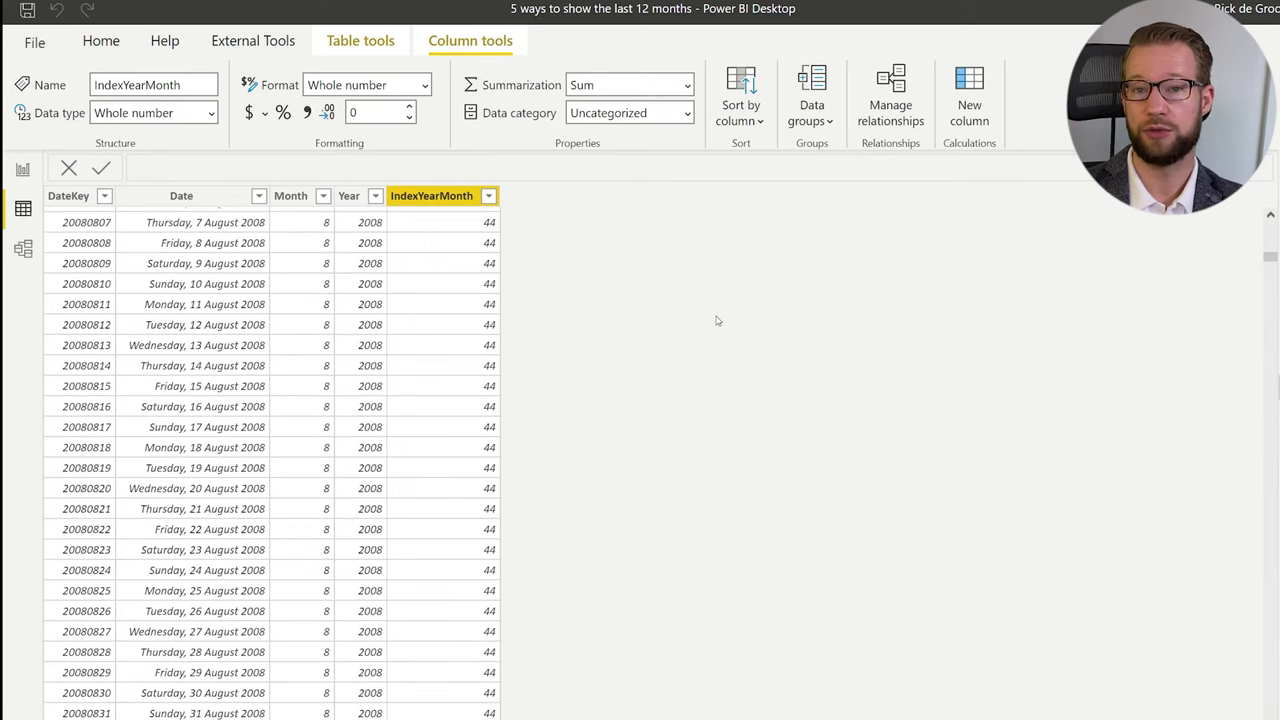
{"action": "scroll", "coordinate": [360, 366], "scroll_direction": "down", "scroll_amount": 10}
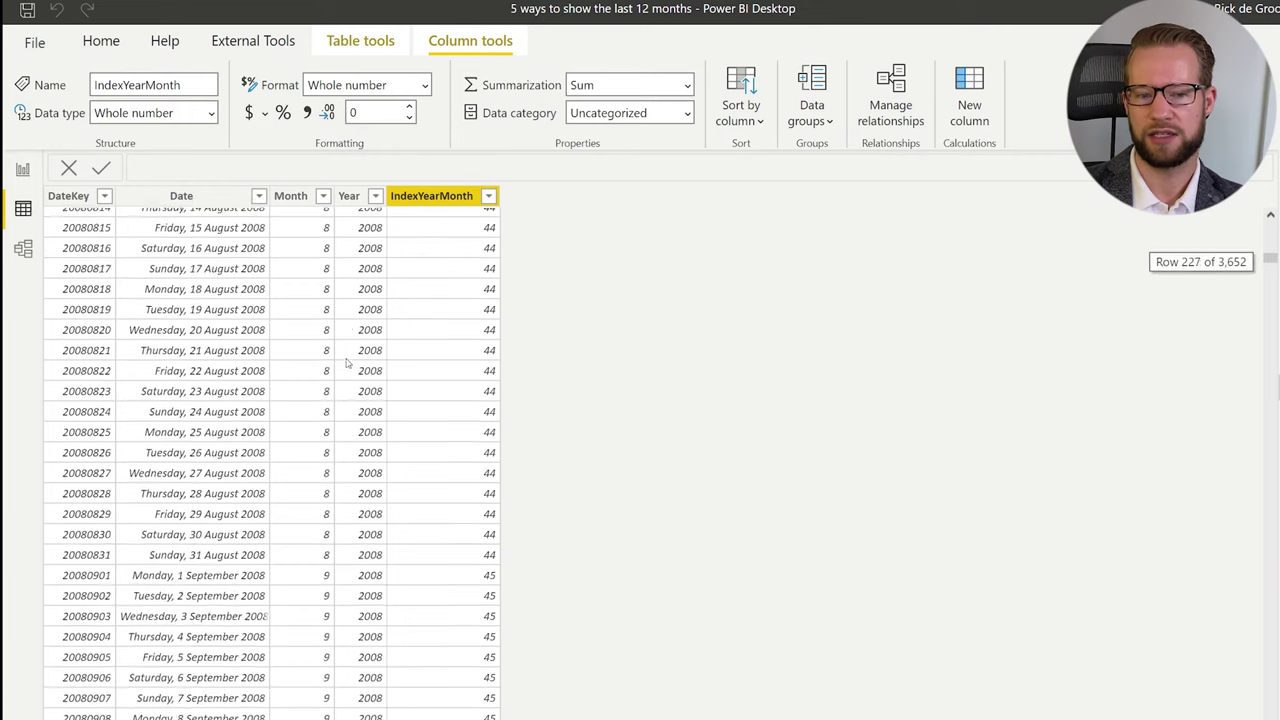
{"action": "scroll", "coordinate": [386, 370], "scroll_direction": "down", "scroll_amount": 8}
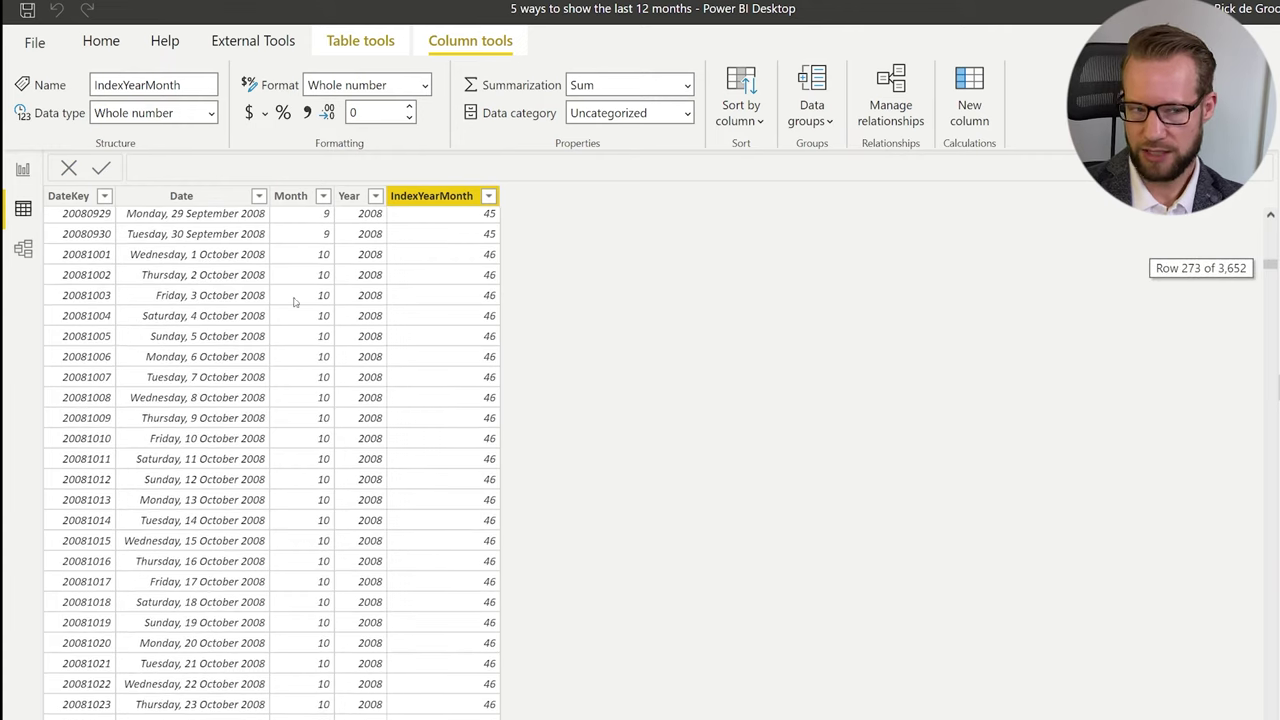
Create a new measure in the report from a copy of the Last 12 months v2 formula and name it Last 12 months v3.
{"action": "left_click", "coordinate": [27, 170]}
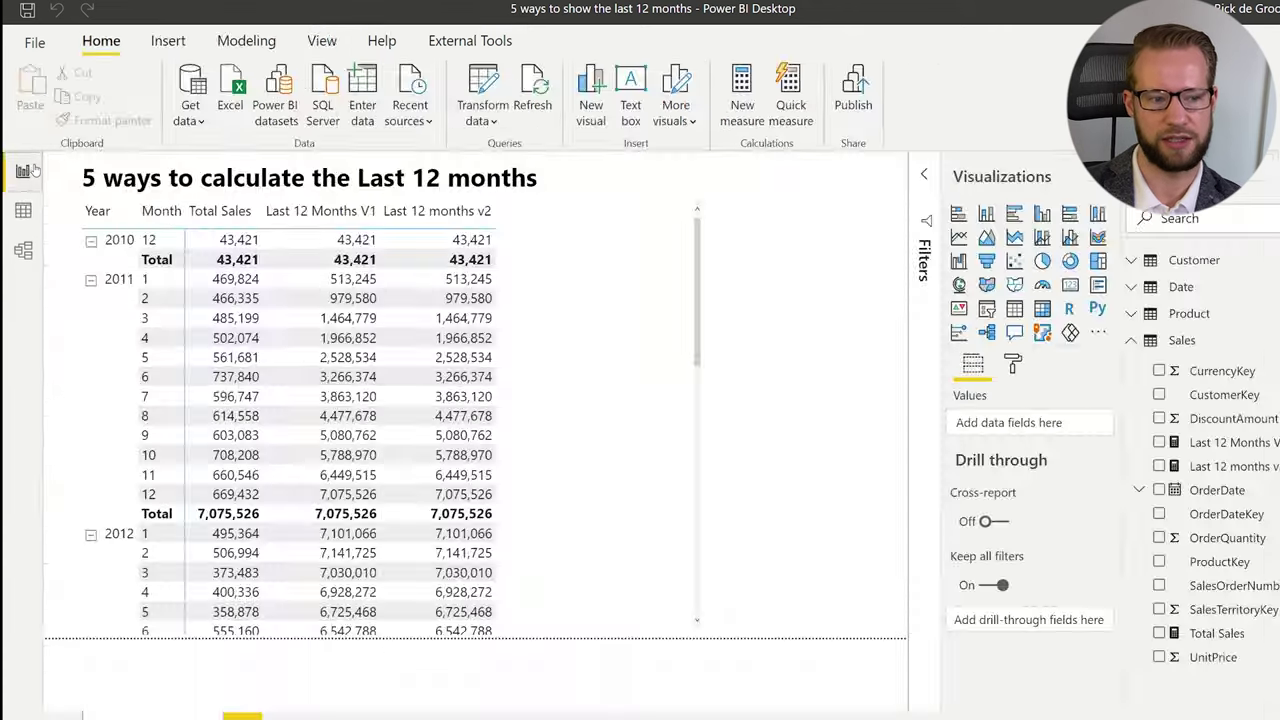
{"action": "left_click", "coordinate": [1237, 466]}
{"action": "left_click", "coordinate": [508, 247]}
{"action": "key", "text": "ctrl+a"}
{"action": "key", "text": "ctrl+c"}
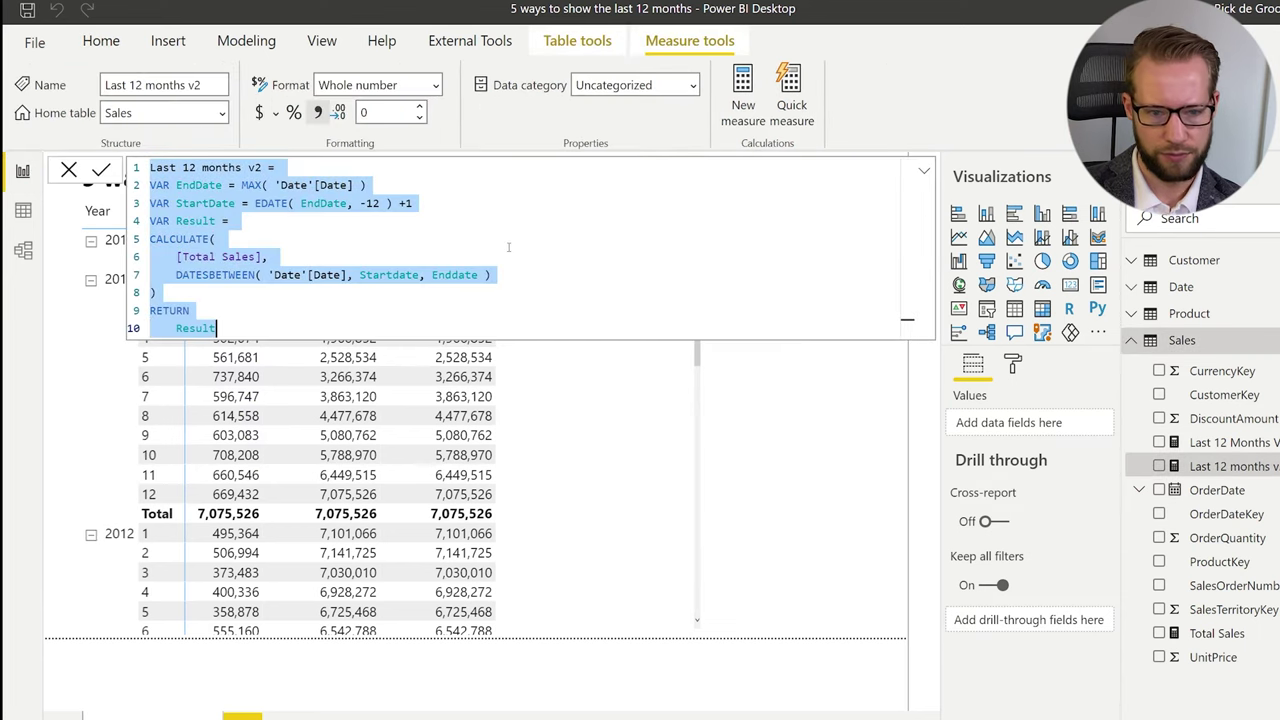
{"action": "left_click", "coordinate": [745, 100]}
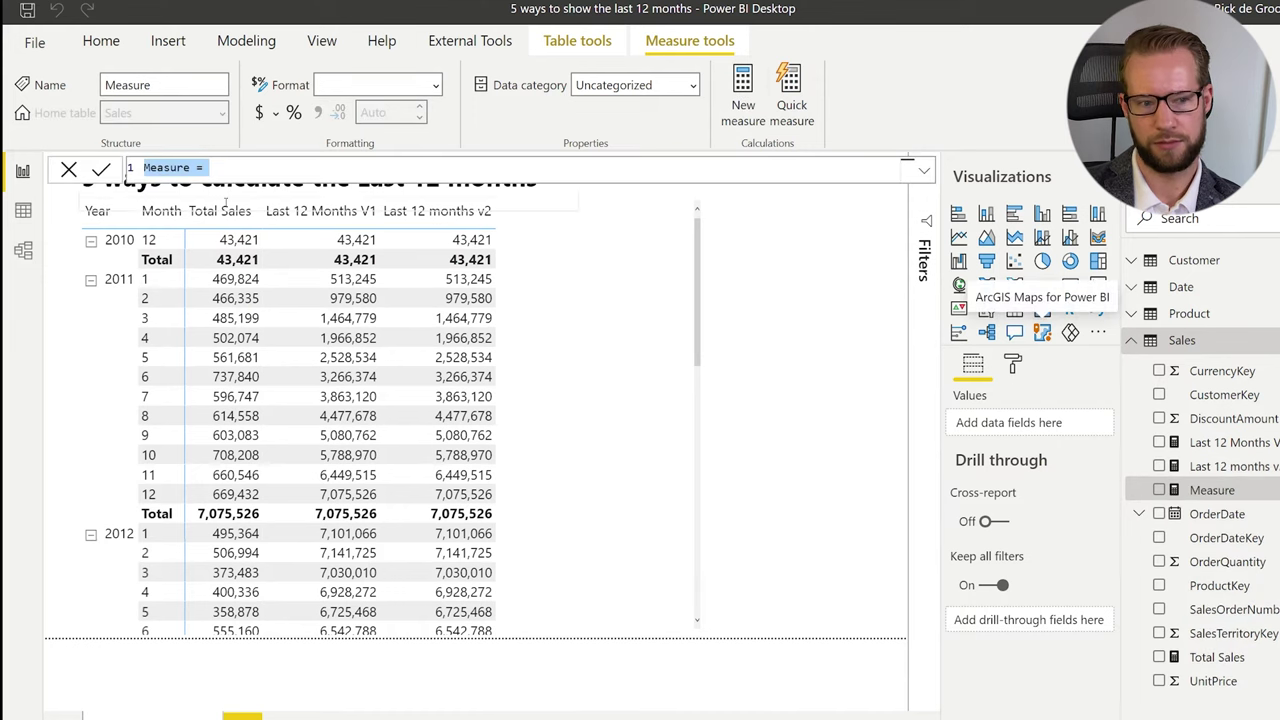
{"action": "key", "text": "ctrl+v"}
{"action": "left_click", "coordinate": [262, 167]}
{"action": "key", "text": "BackSpace"}
{"action": "type", "text": "3"}
Remove the EndDate and StartDate variables and everything from DATESBETWEEN to the end of the v3 formula.
{"action": "left_click_drag", "start_coordinate": [455, 203], "coordinate": [8, 195]}
{"action": "key", "text": "Delete"}
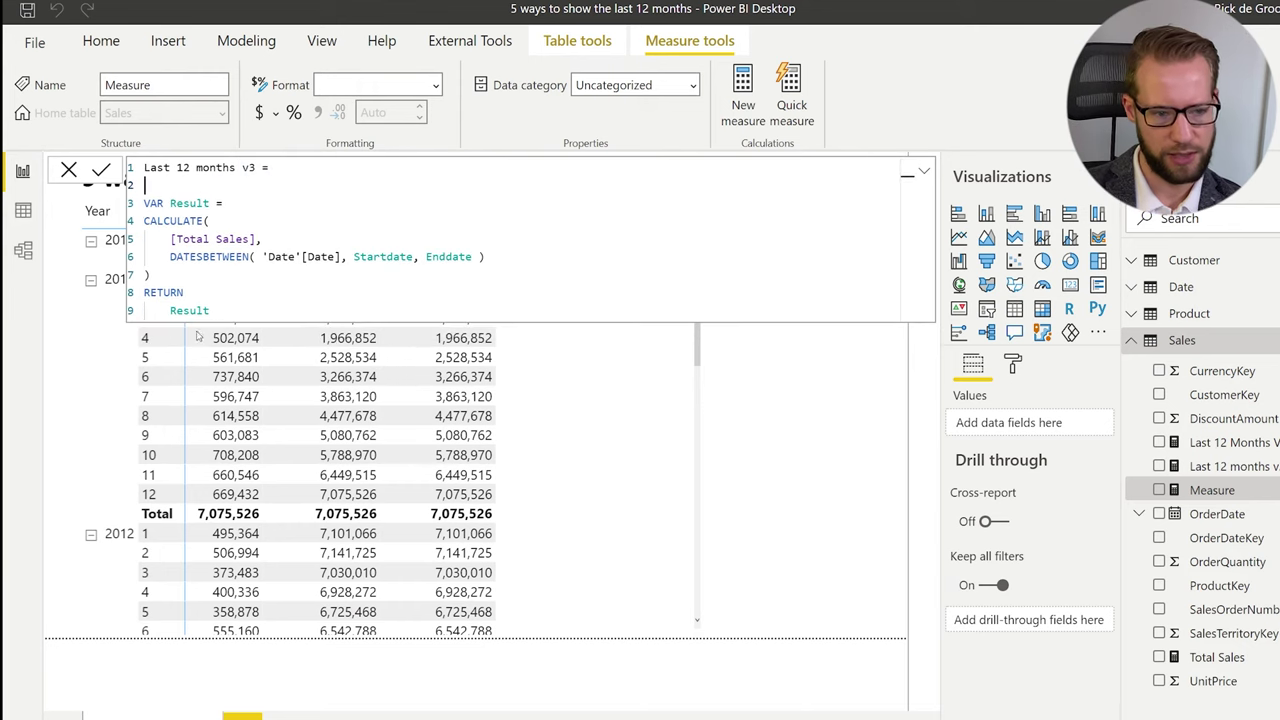
{"action": "left_click_drag", "start_coordinate": [210, 310], "coordinate": [171, 257]}
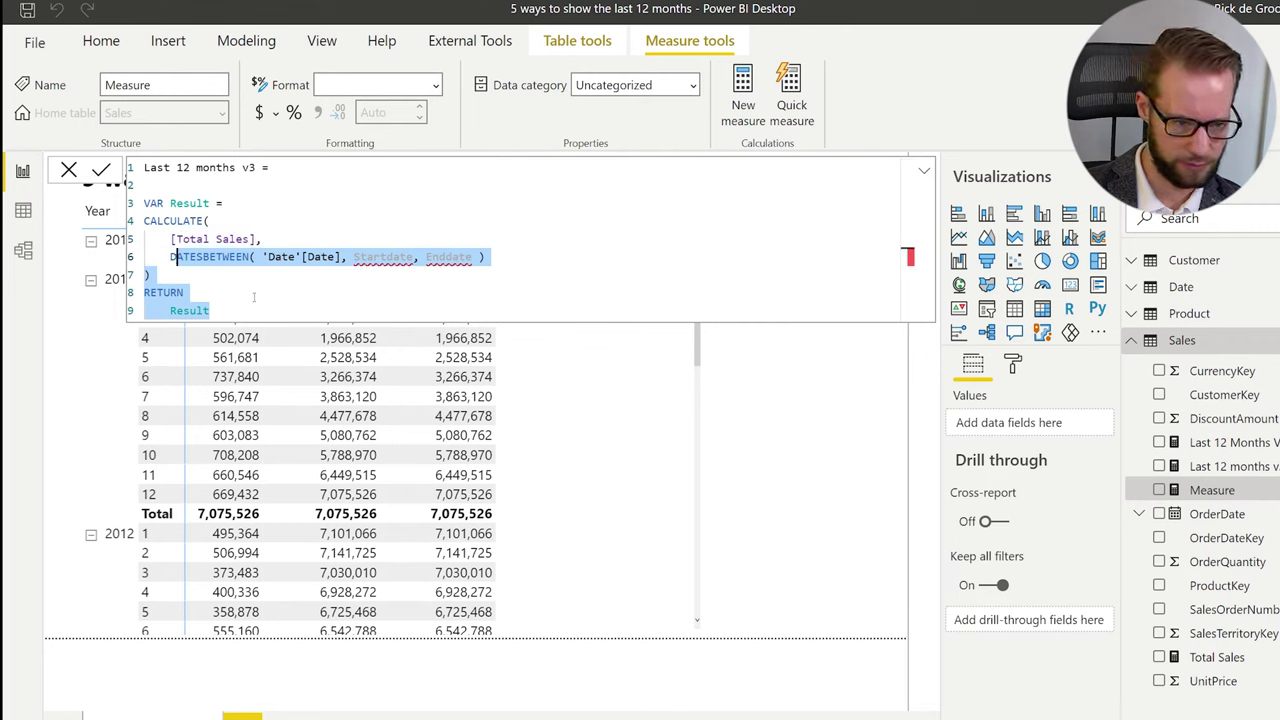
{"action": "key", "text": "Delete"}
{"action": "key", "text": "Escape"}
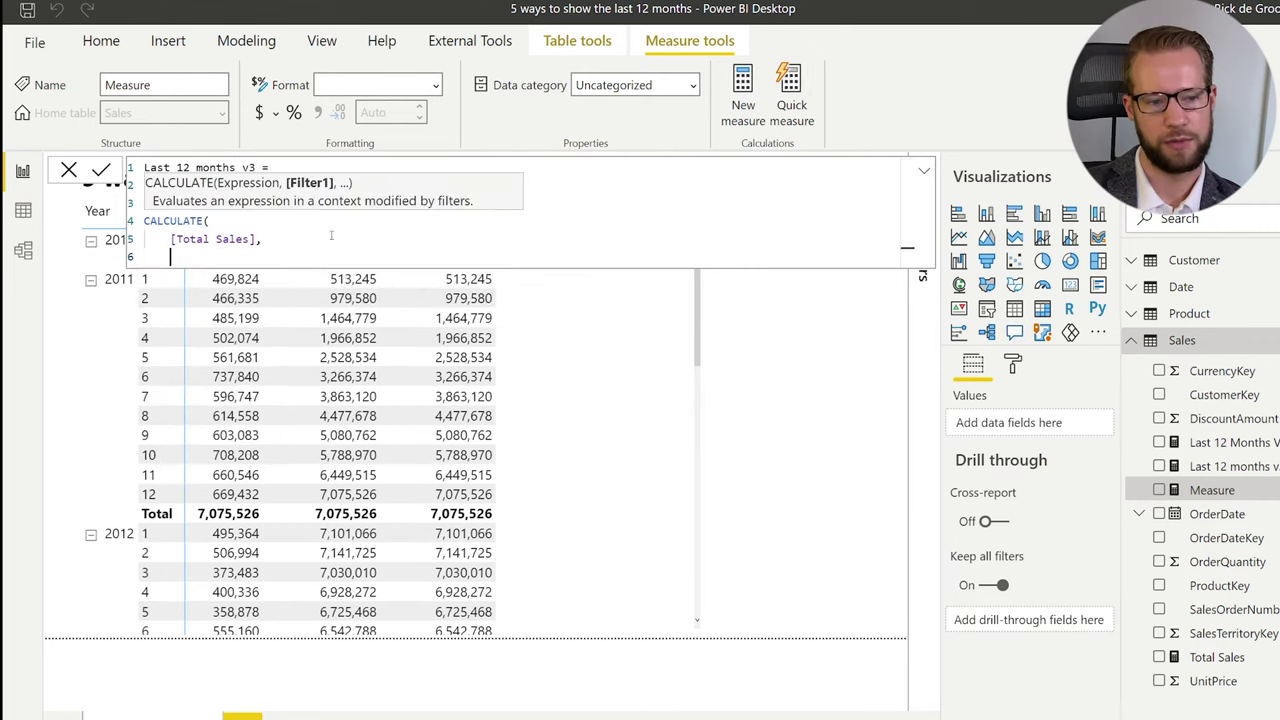
{"action": "key", "text": "Escape"}
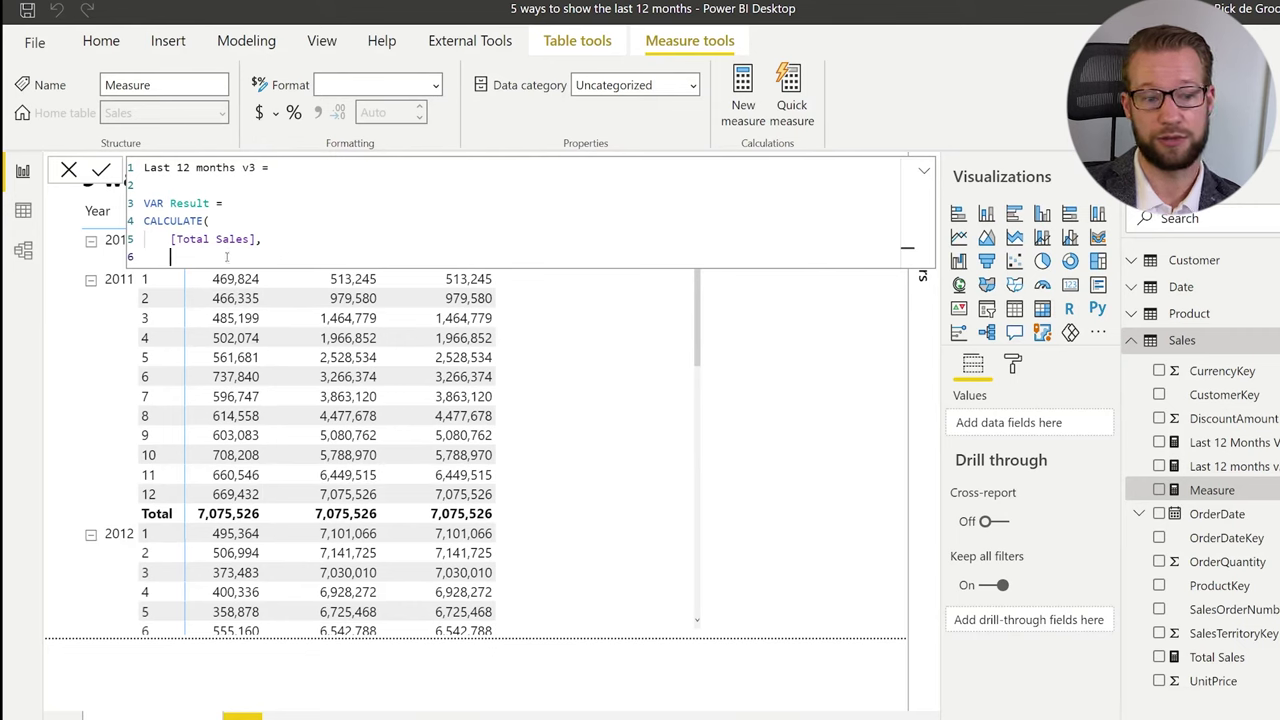
Start the CALCULATE filter argument with FILTER( ALL( 'Date' ), and continue on a new line.
{"action": "type", "text": "ALL"}
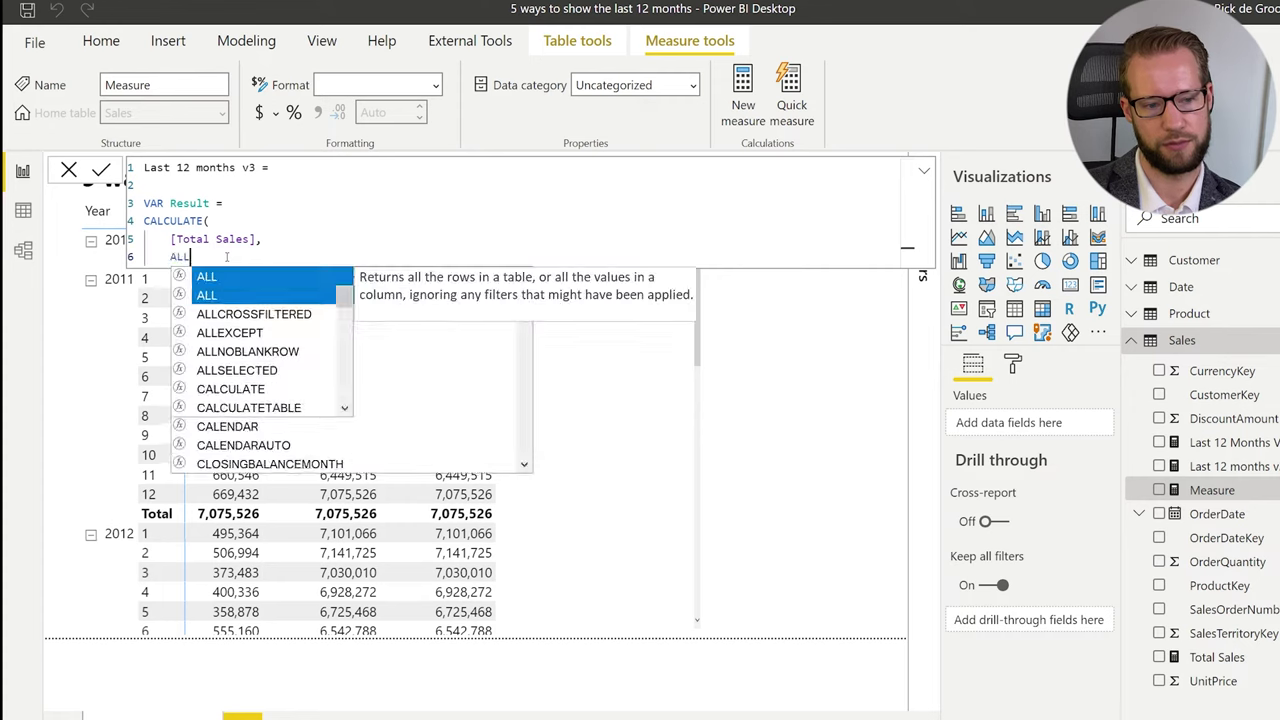
{"action": "key", "text": "BackSpace"}
{"action": "key", "text": "BackSpace"}
{"action": "key", "text": "BackSpace"}
{"action": "type", "text": "FILT"}
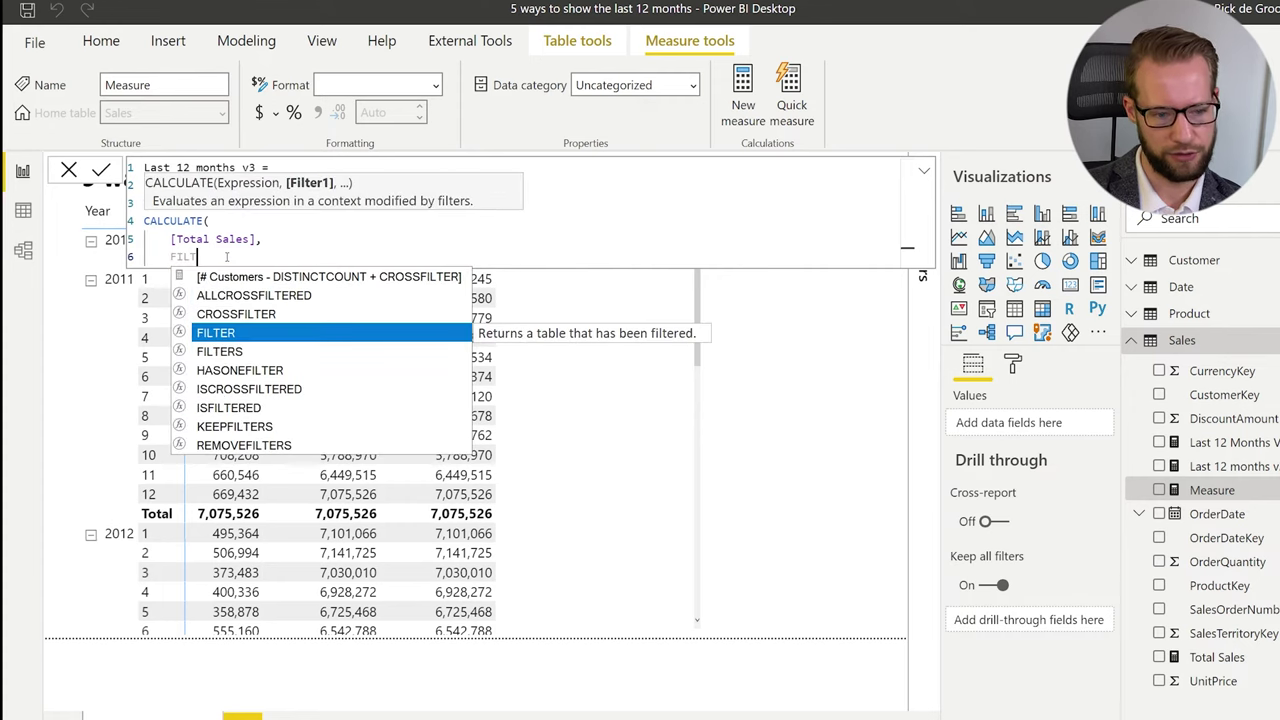
{"action": "key", "text": "Tab"}
{"action": "type", "text": "all"}
{"action": "key", "text": "Tab"}
{"action": "type", "text": "'Date' )"}
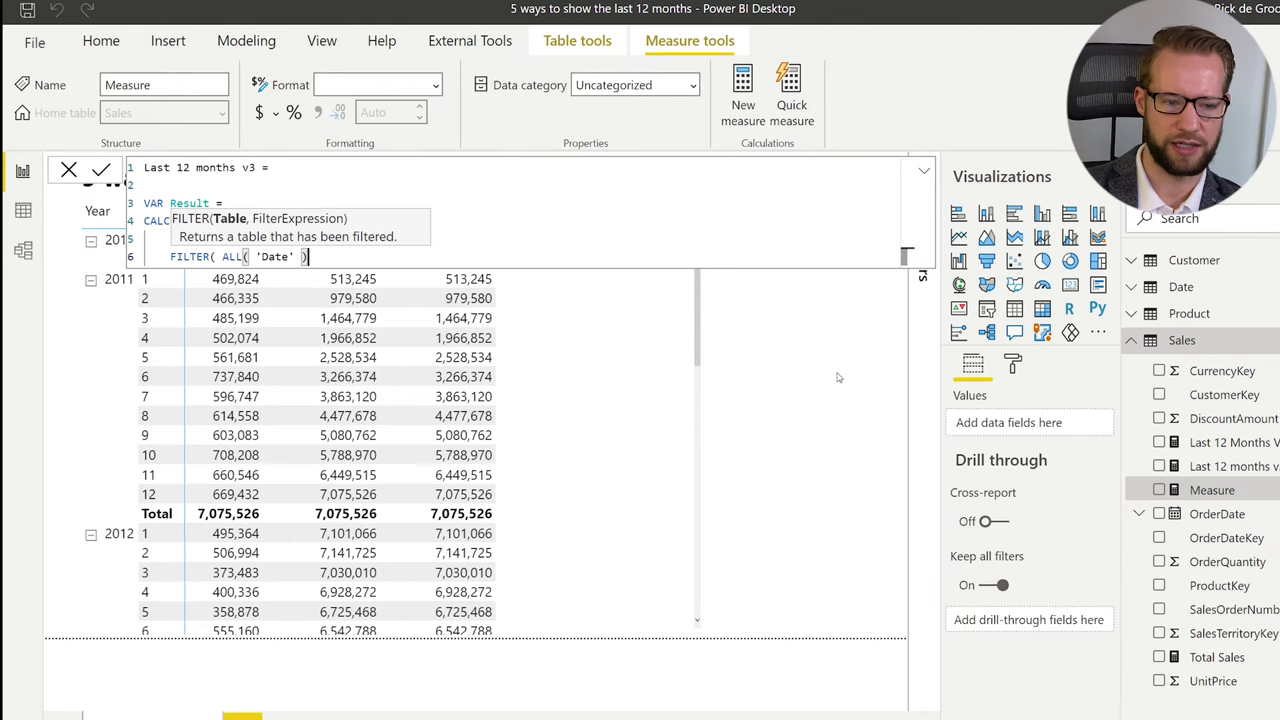
{"action": "type", "text": ","}
{"action": "key", "text": "shift+Return"}
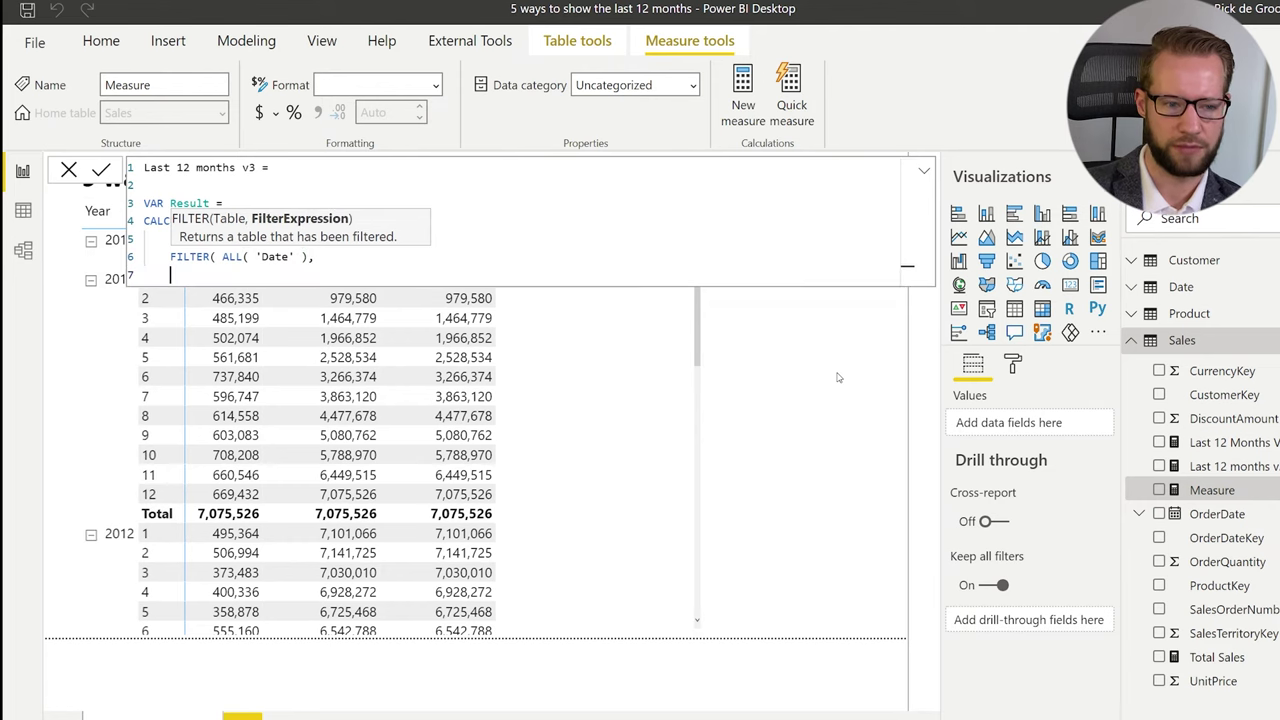
Add the indented filter condition 'Date'[IndexYearMonth] <= MaxIndex && and continue on a new line.
{"action": "key", "text": "Tab"}
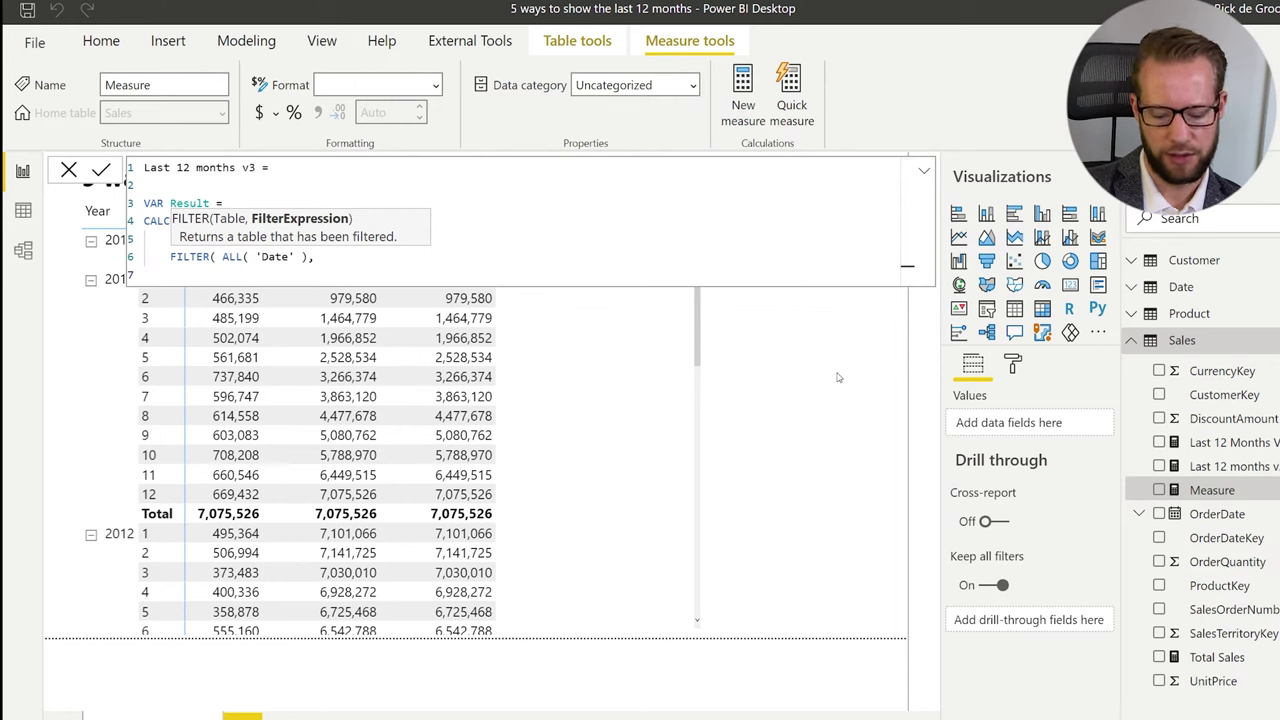
{"action": "type", "text": "'Date'[IndexYearMonth]"}
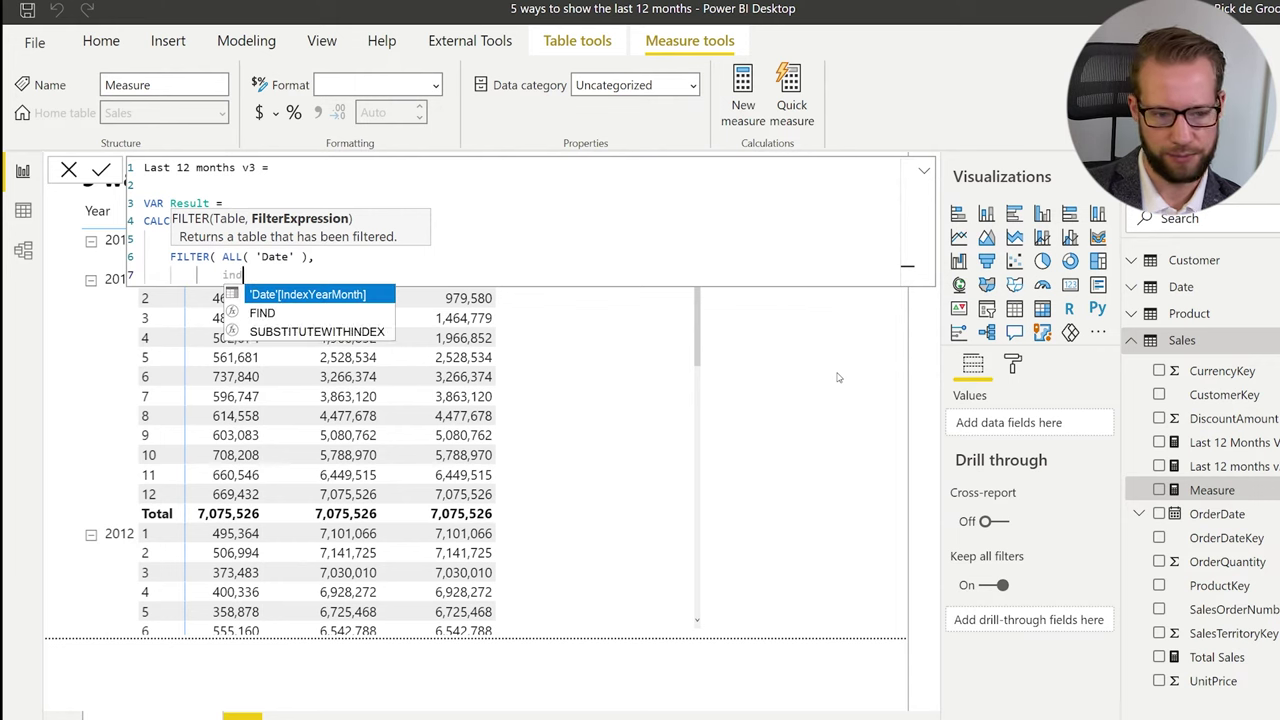
{"action": "type", "text": " <"}
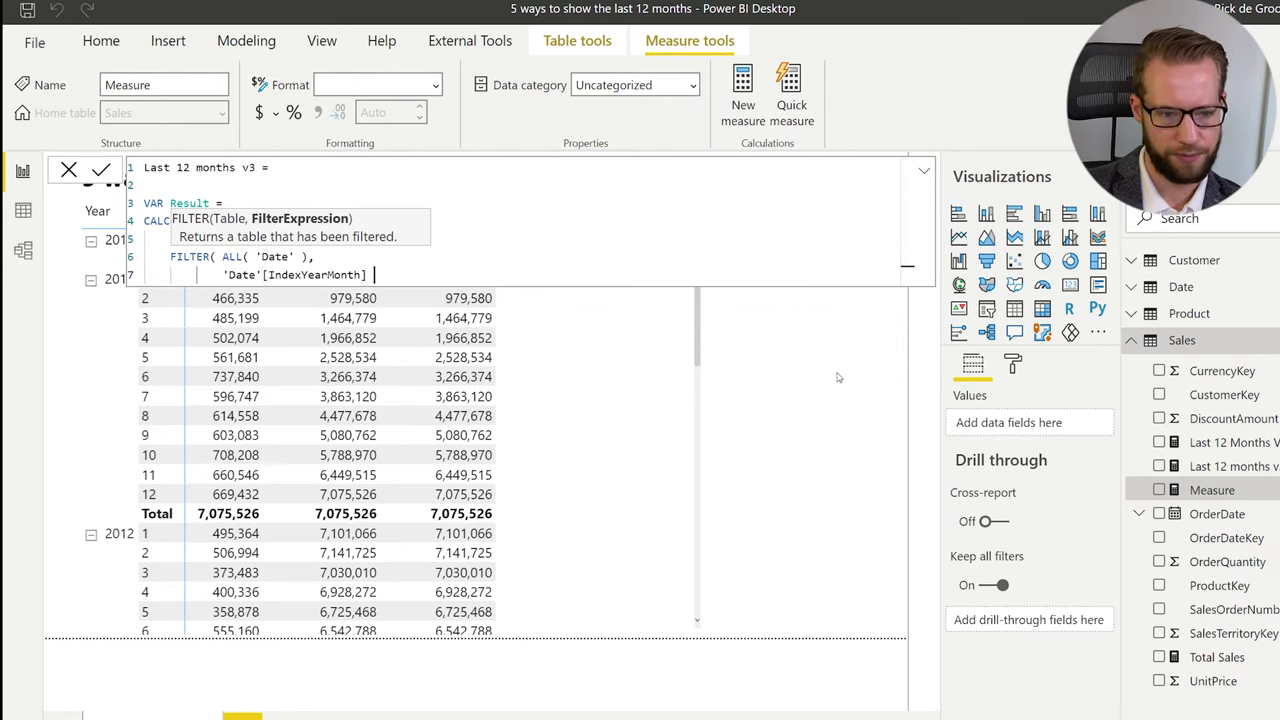
{"action": "type", "text": "= MaxIndex &&"}
{"action": "key", "text": "shift+Return"}
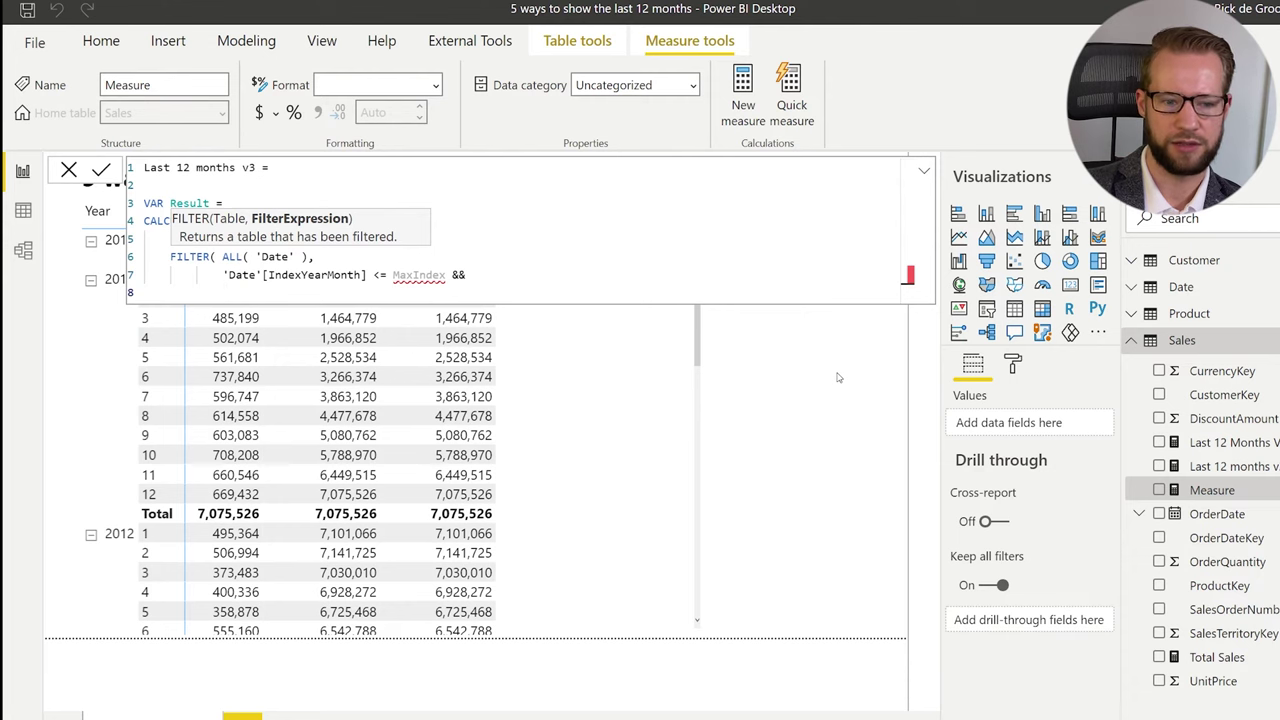
Add the second condition 'Date'[IndexYearMonth] > MinIndex, then close FILTER and, on its own line, CALCULATE.
{"action": "type", "text": "'Date'[IndexYearMonth] "}
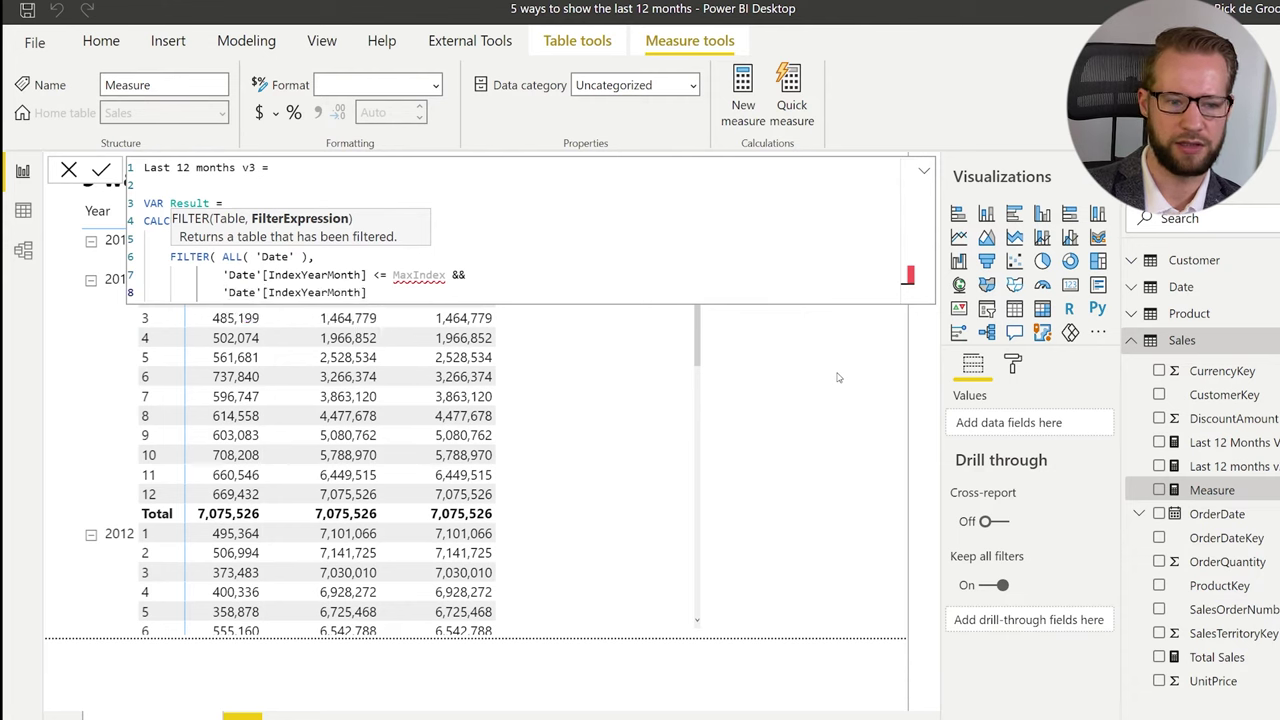
{"action": "type", "text": "> "}
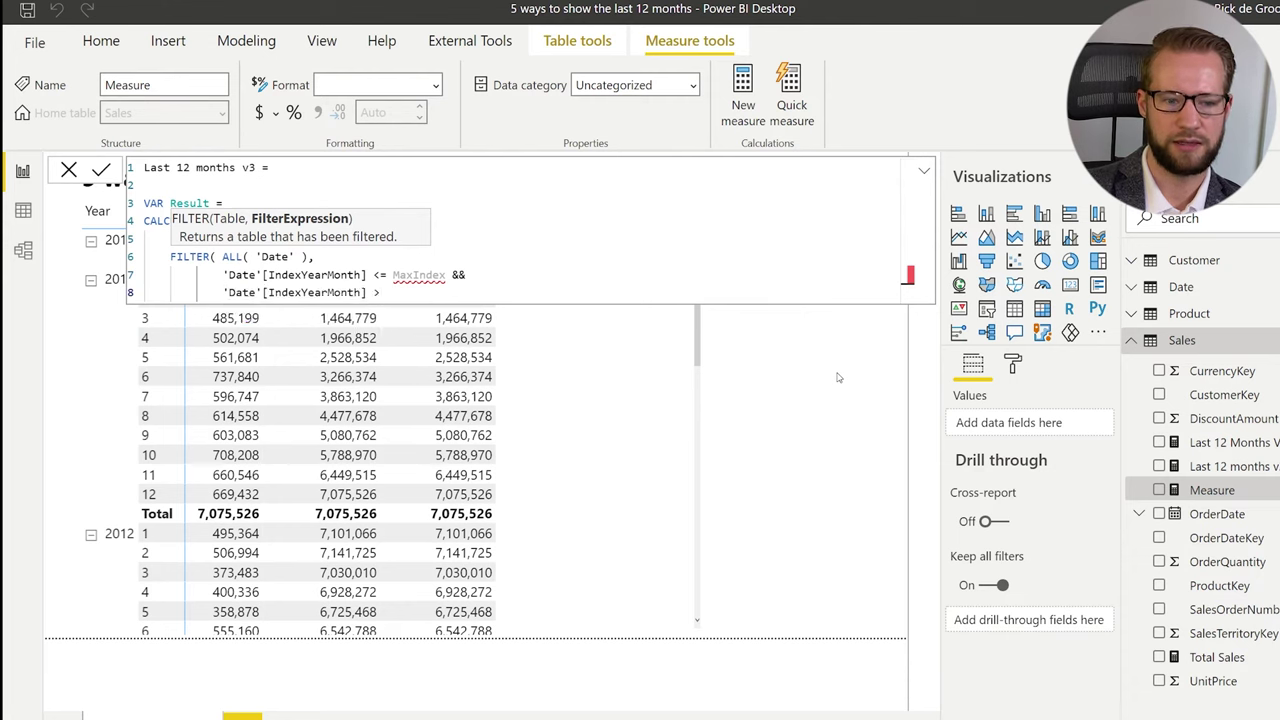
{"action": "type", "text": "MinInd"}
{"action": "key", "text": "BackSpace"}
{"action": "key", "text": "BackSpace"}
{"action": "key", "text": "BackSpace"}
{"action": "key", "text": "BackSpace"}
{"action": "key", "text": "BackSpace"}
{"action": "key", "text": "BackSpace"}
{"action": "key", "text": "BackSpace"}
{"action": "type", "text": "Min"}
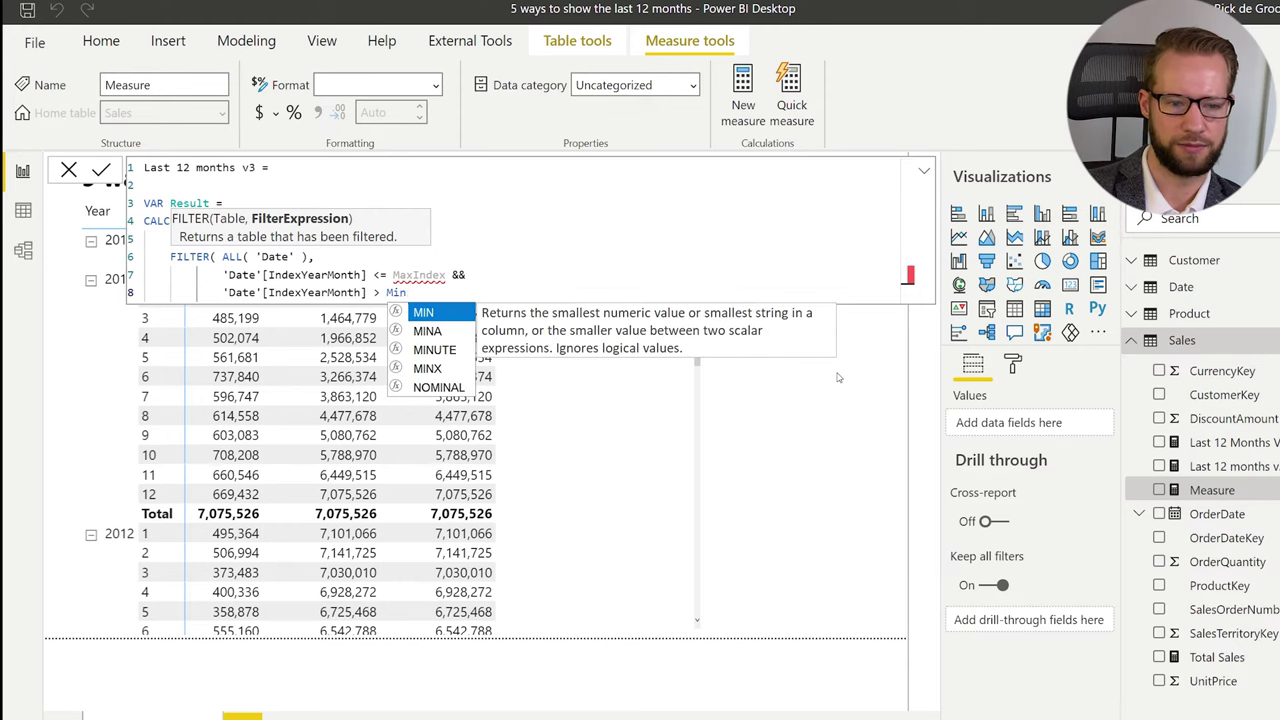
{"action": "type", "text": "Index )"}
{"action": "key", "text": "Return"}
{"action": "type", "text": ")"}
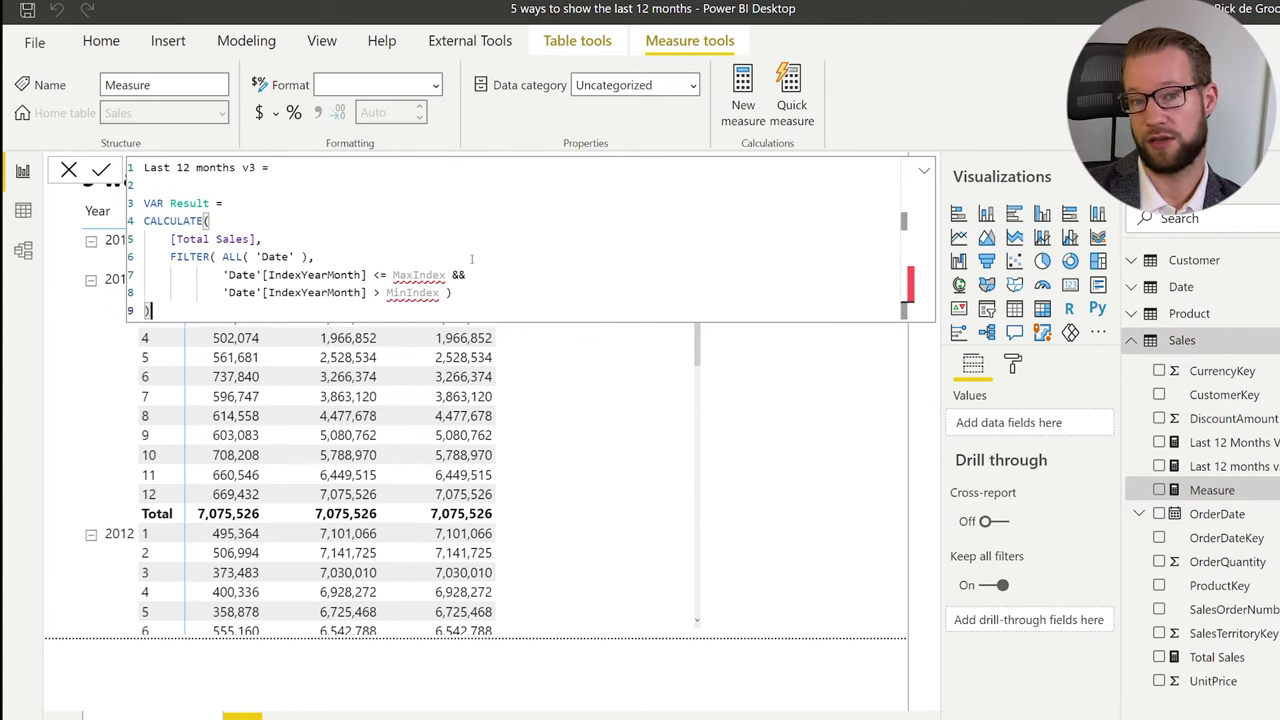
Add a MaxIndex variable before Result in the v3 formula, defined as MAX( 'Date'[IndexYearMonth] ).
{"action": "left_click", "coordinate": [331, 167]}
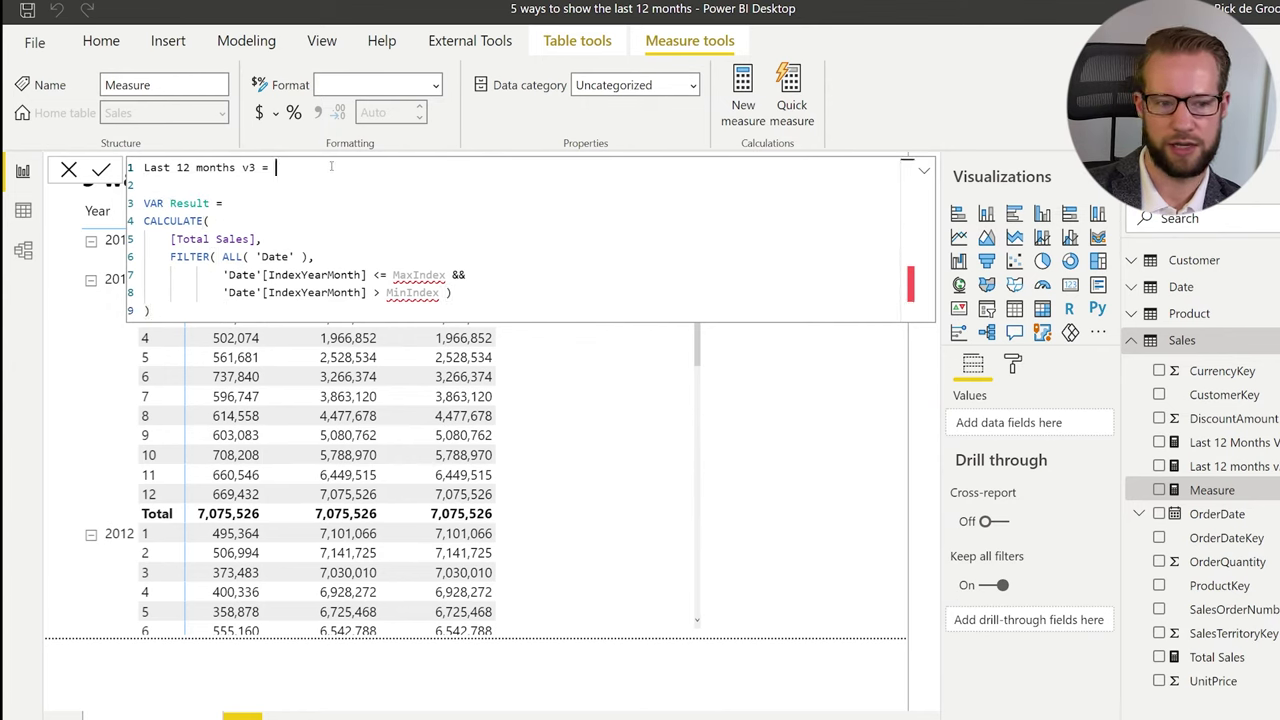
{"action": "key", "text": "Return"}
{"action": "type", "text": "VAR Ma"}
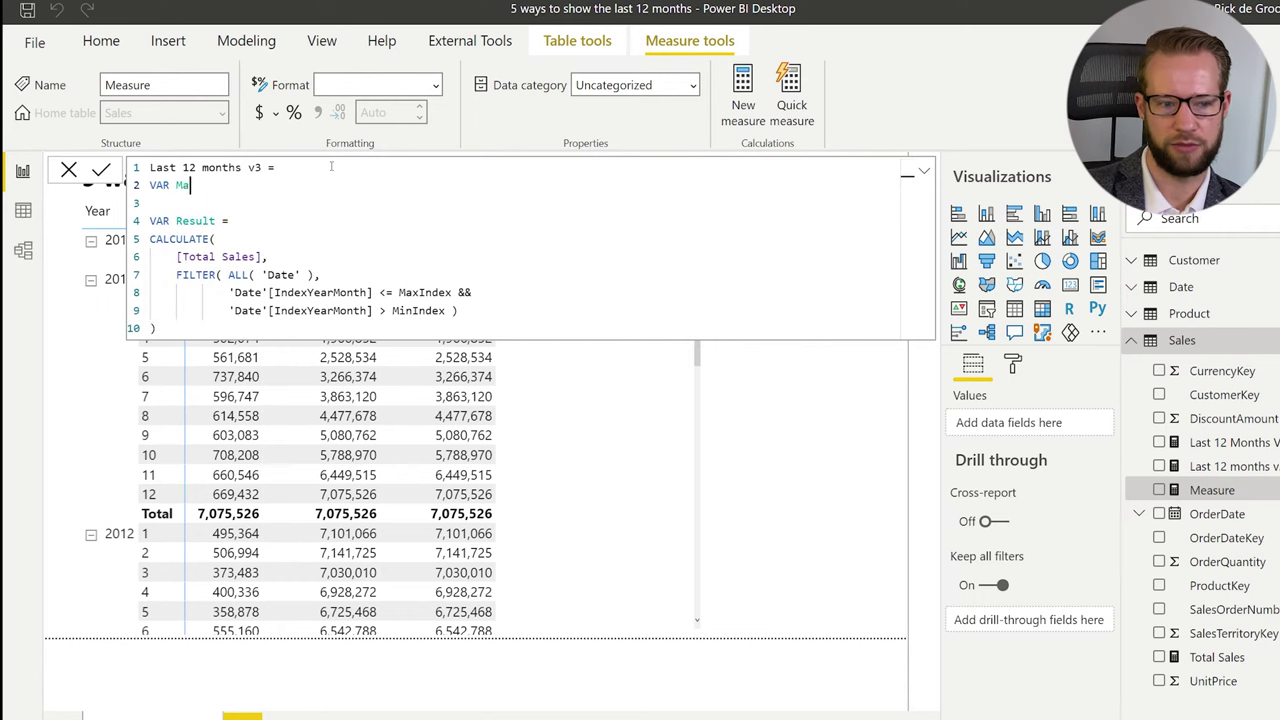
{"action": "type", "text": "xIndex = MAX( inde"}
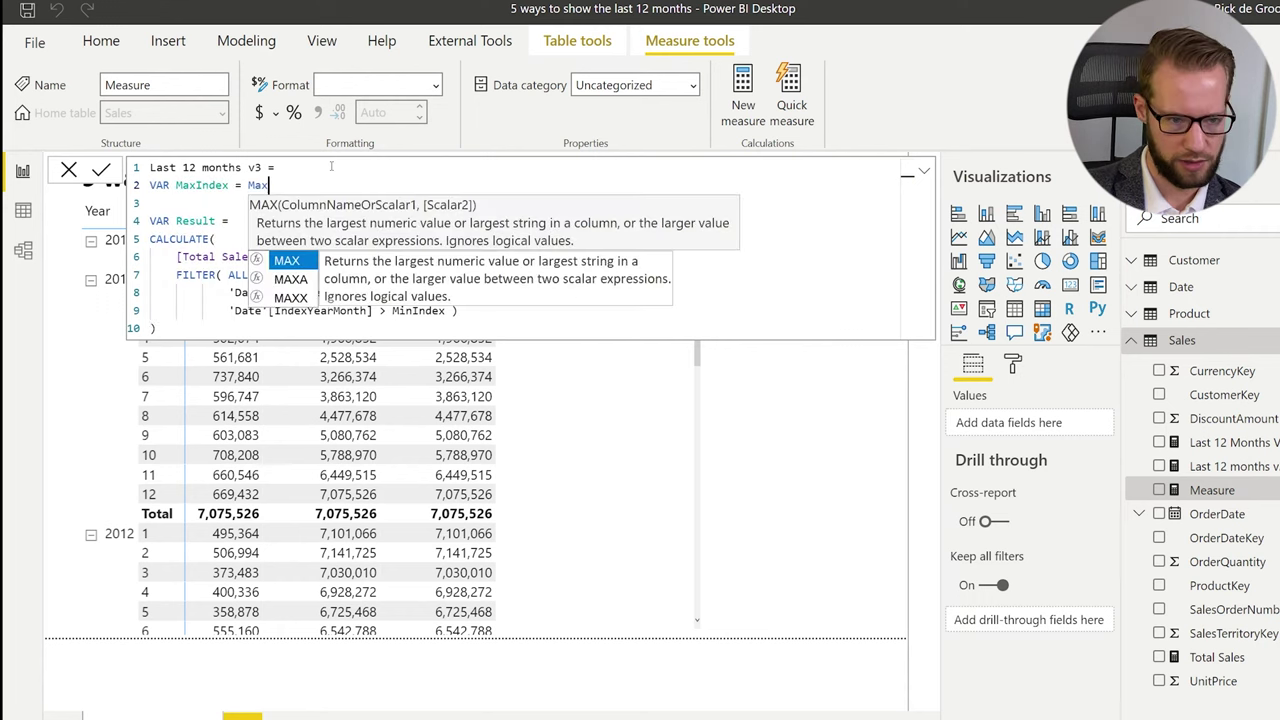
{"action": "type", "text": "x"}
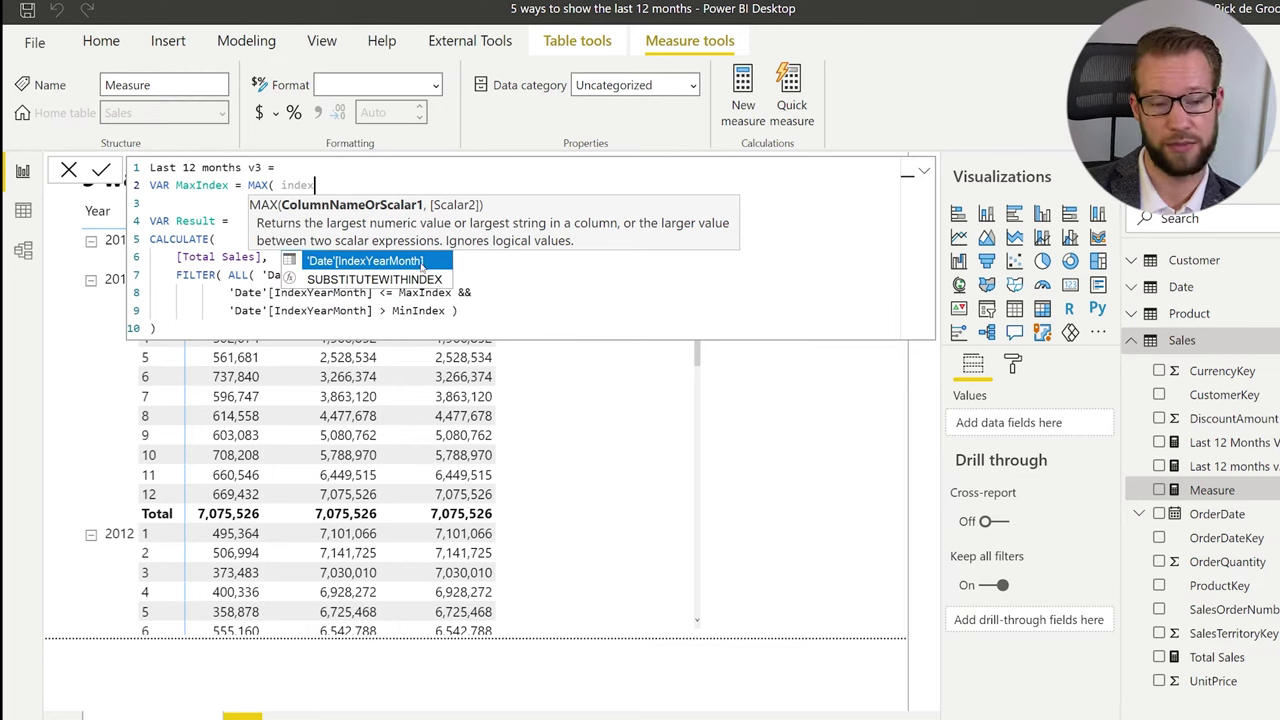
{"action": "type", "text": ")"}
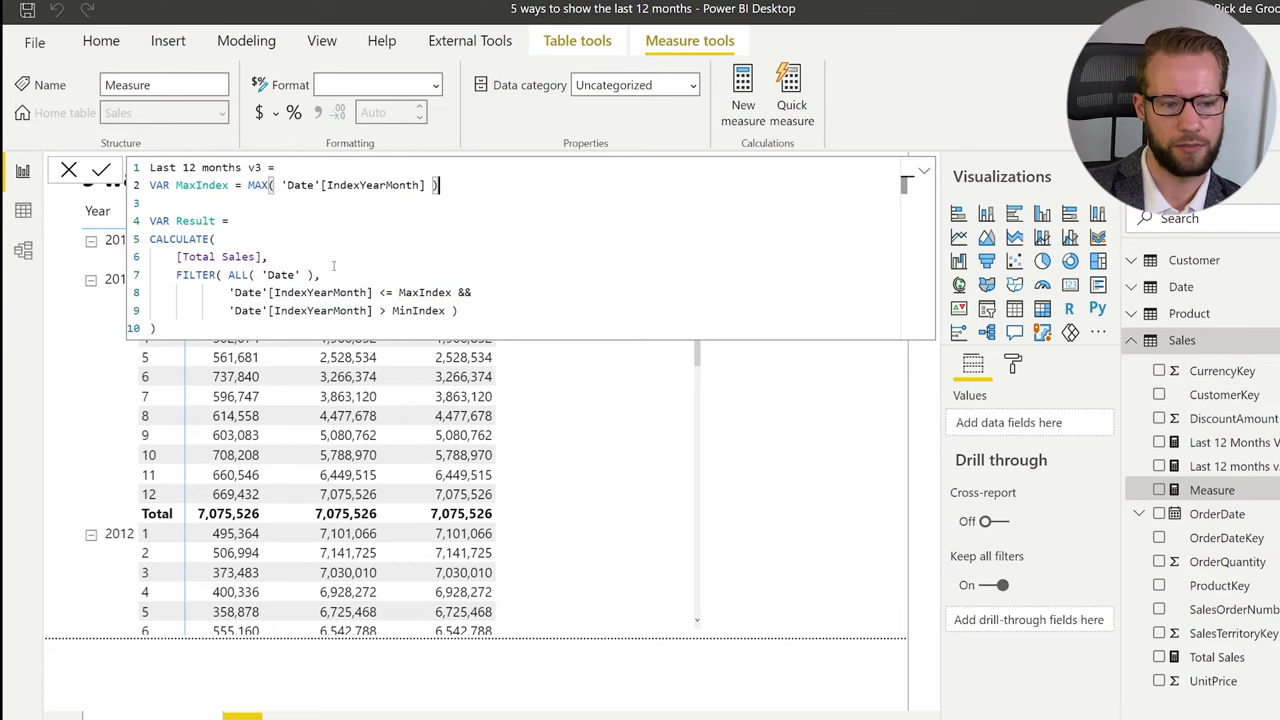
On the line below MaxIndex, define the variable MinIndex as MaxIndex - 12.
{"action": "key", "text": "Return"}
{"action": "type", "text": "VAR M"}
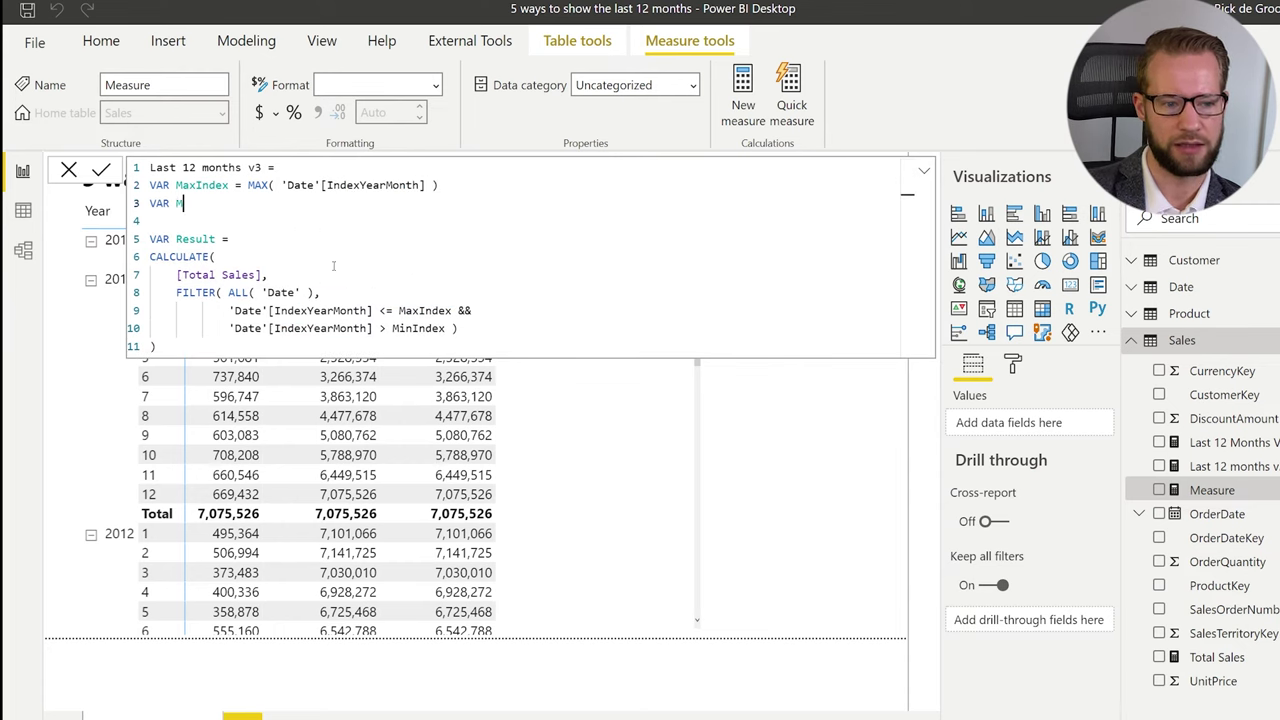
{"action": "type", "text": "inIndex"}
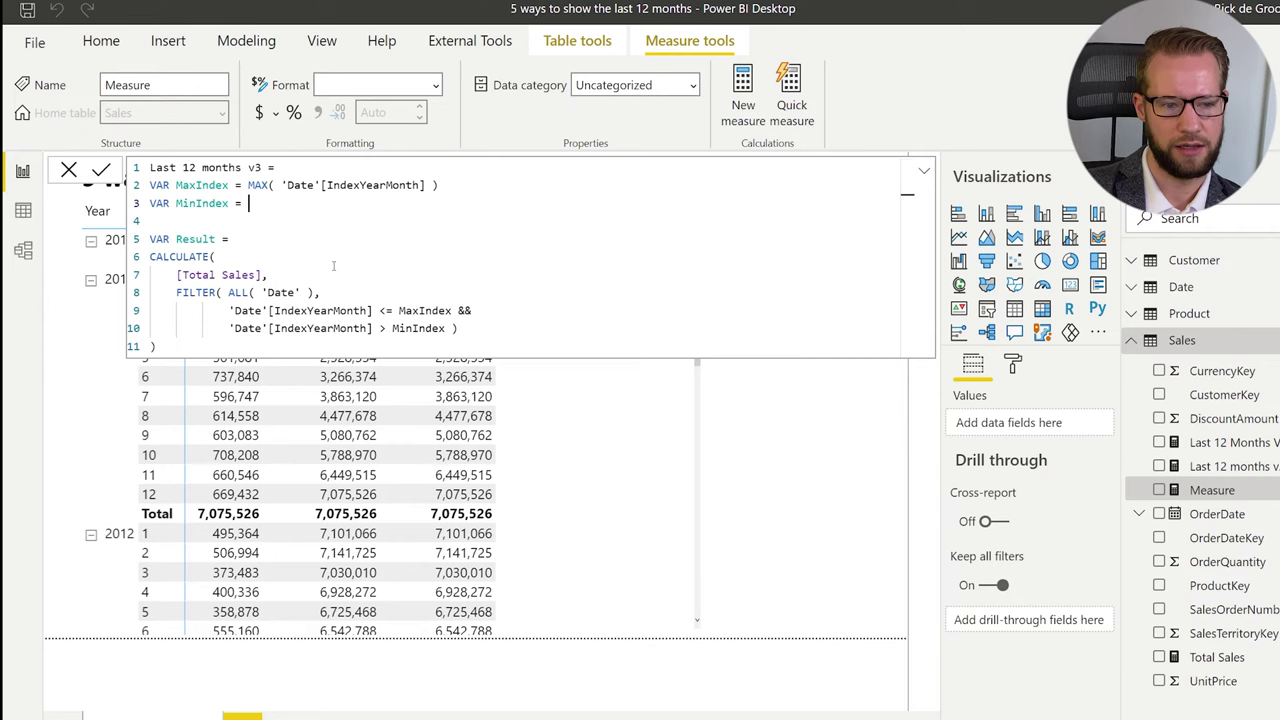
{"action": "type", "text": " = Max"}
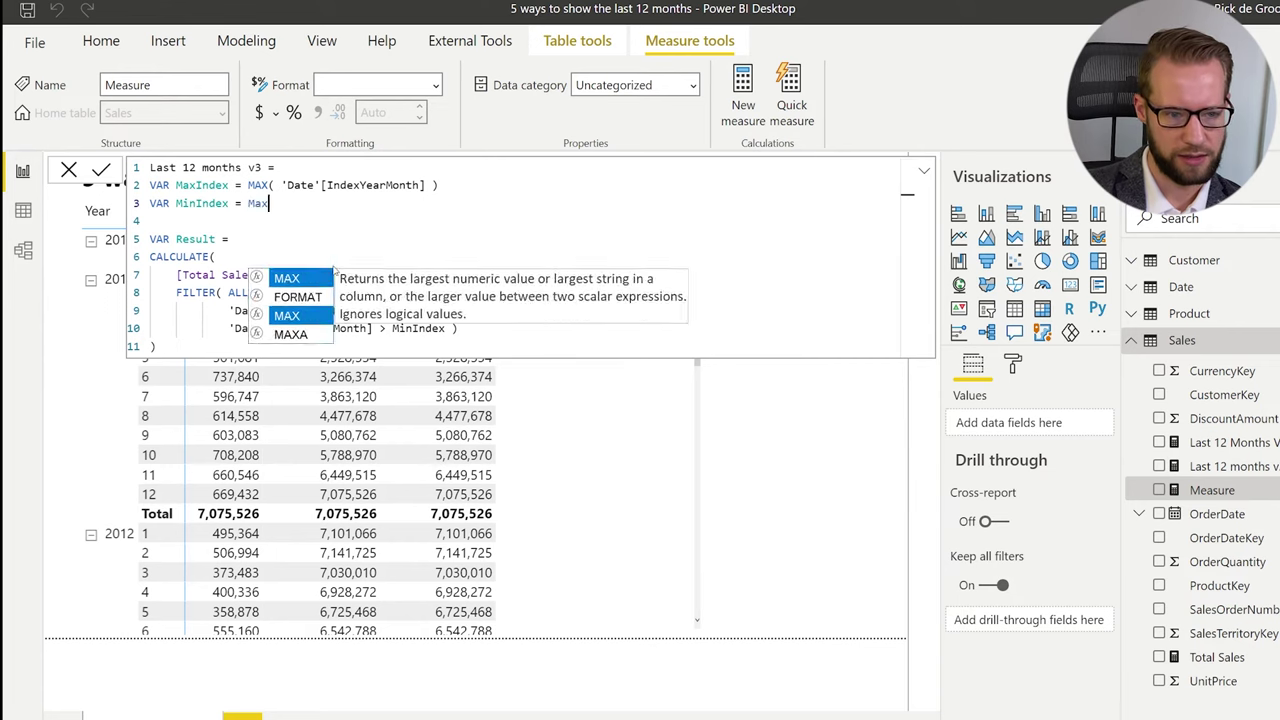
{"action": "type", "text": "Index - 12"}
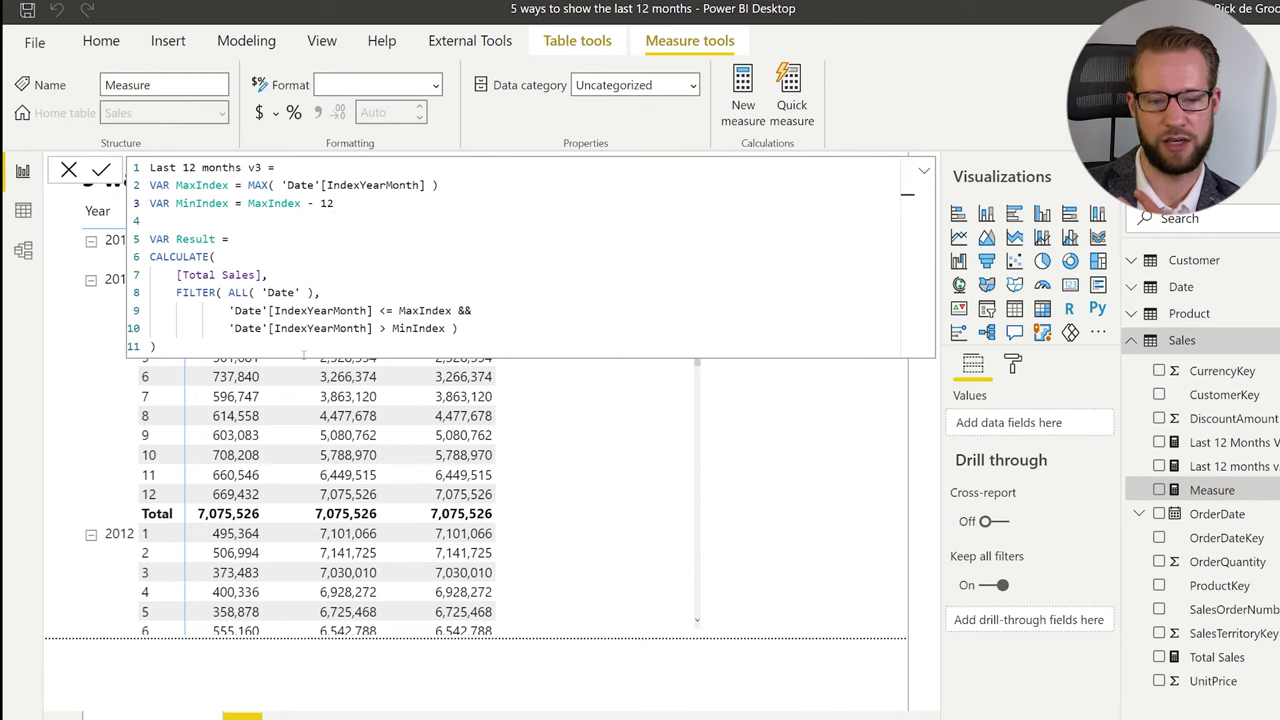
End the v3 formula with RETURN and an indented Result on its own line, and commit the measure.
{"action": "left_click", "coordinate": [380, 328]}
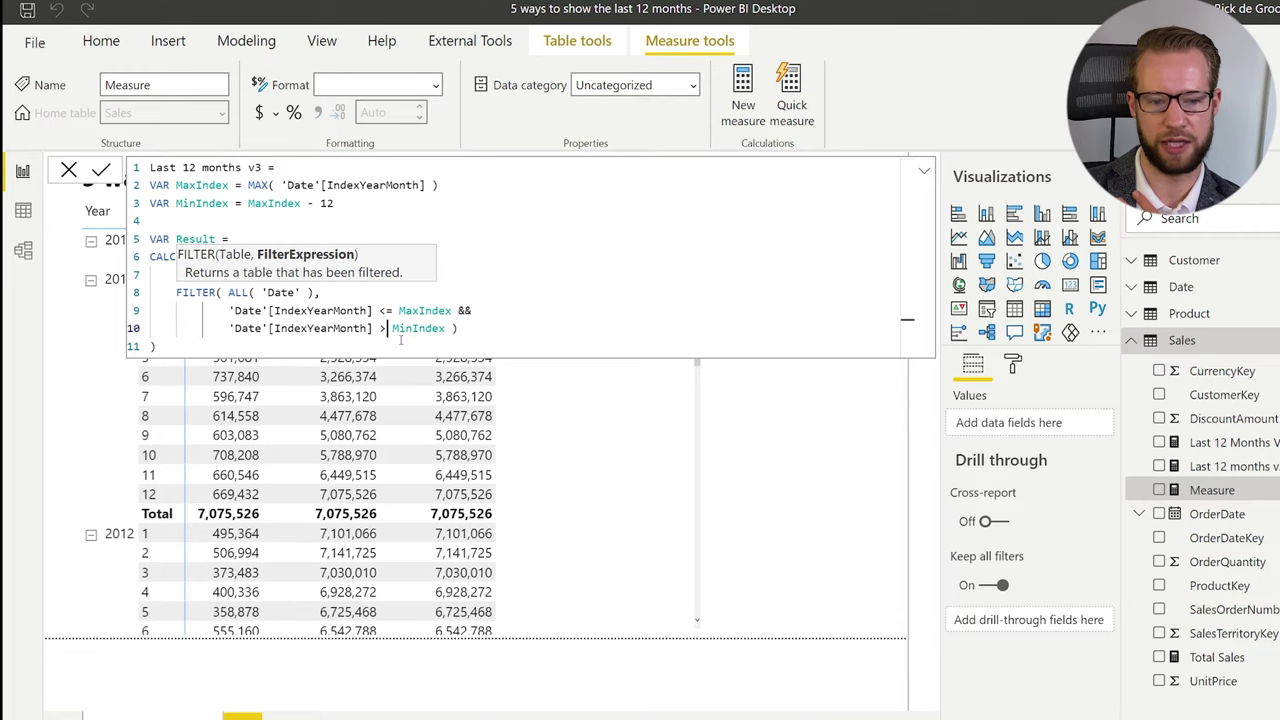
{"action": "left_click", "coordinate": [297, 224]}
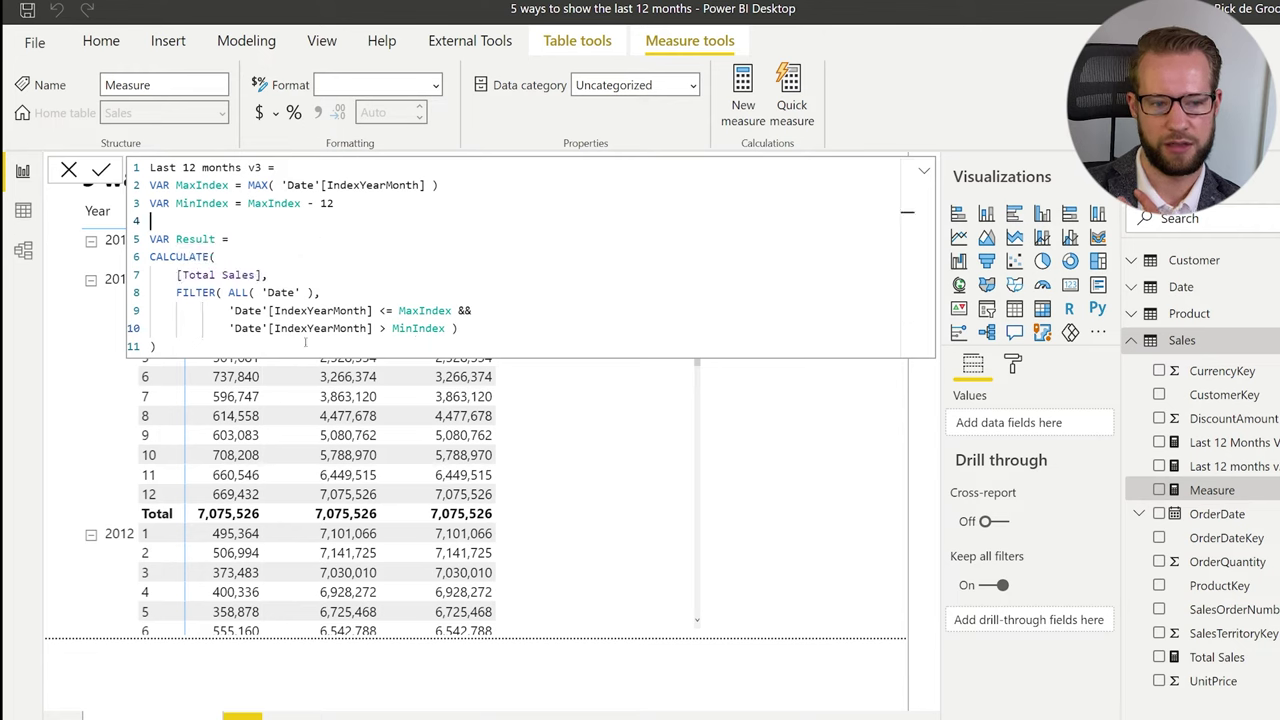
{"action": "left_click", "coordinate": [241, 343]}
{"action": "key", "text": "shift+Return"}
{"action": "type", "text": "RETURN"}
{"action": "key", "text": "shift+Return"}
{"action": "key", "text": "Tab"}
{"action": "type", "text": "Result"}
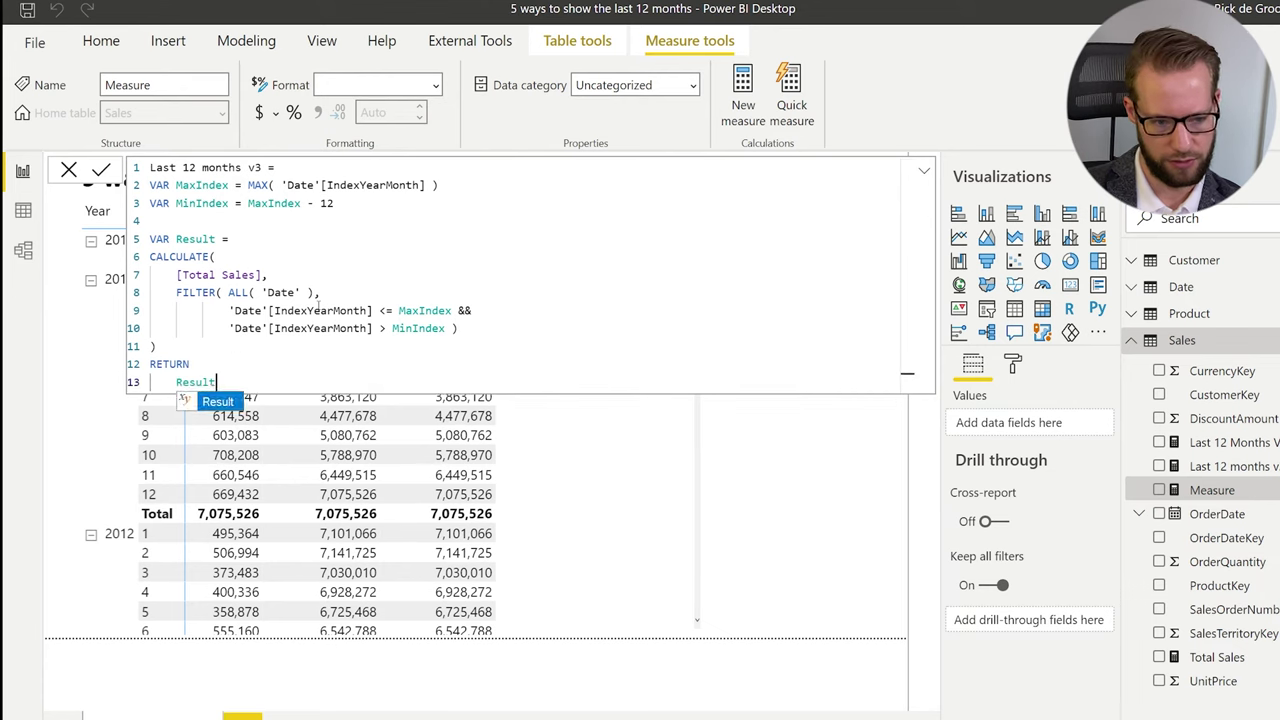
{"action": "key", "text": "Escape"}
{"action": "key", "text": "Return"}
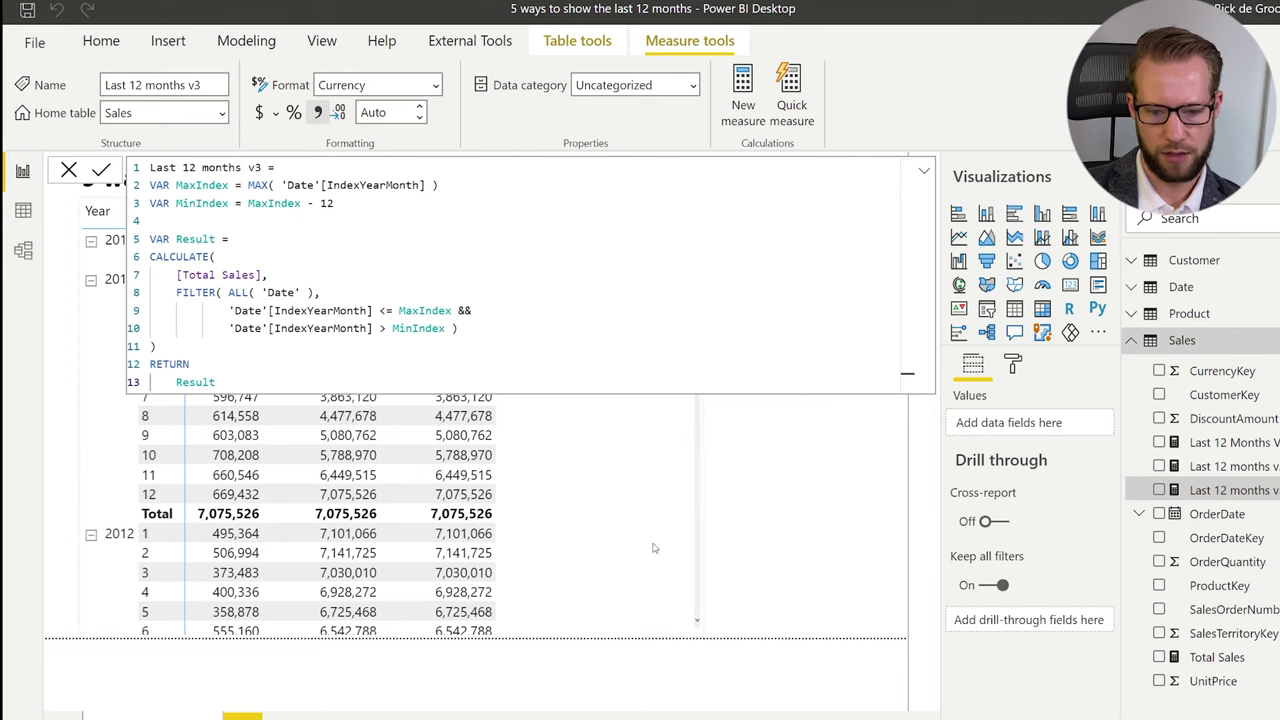
Add the Last 12 months v3 measure to the matrix, format it as Whole number, and compare its column with v1 and v2.
{"action": "left_click", "coordinate": [1160, 490]}
{"action": "left_click", "coordinate": [1159, 490]}
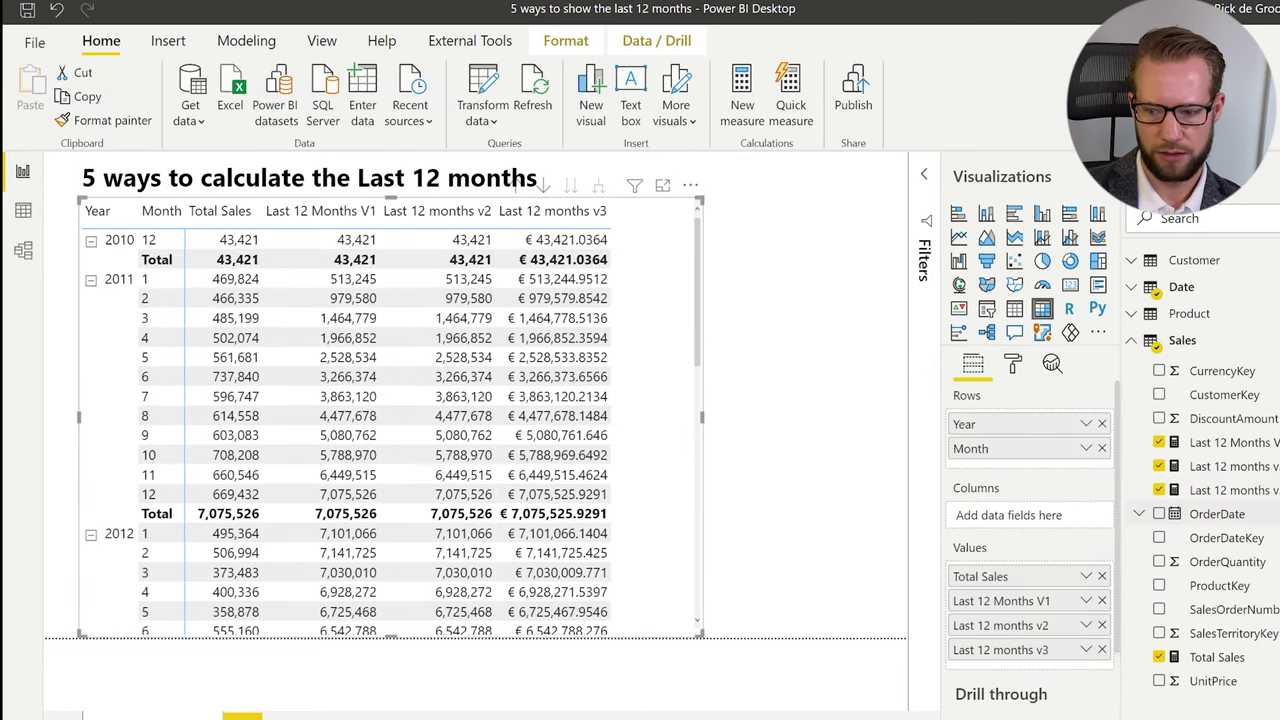
{"action": "left_click", "coordinate": [1225, 490]}
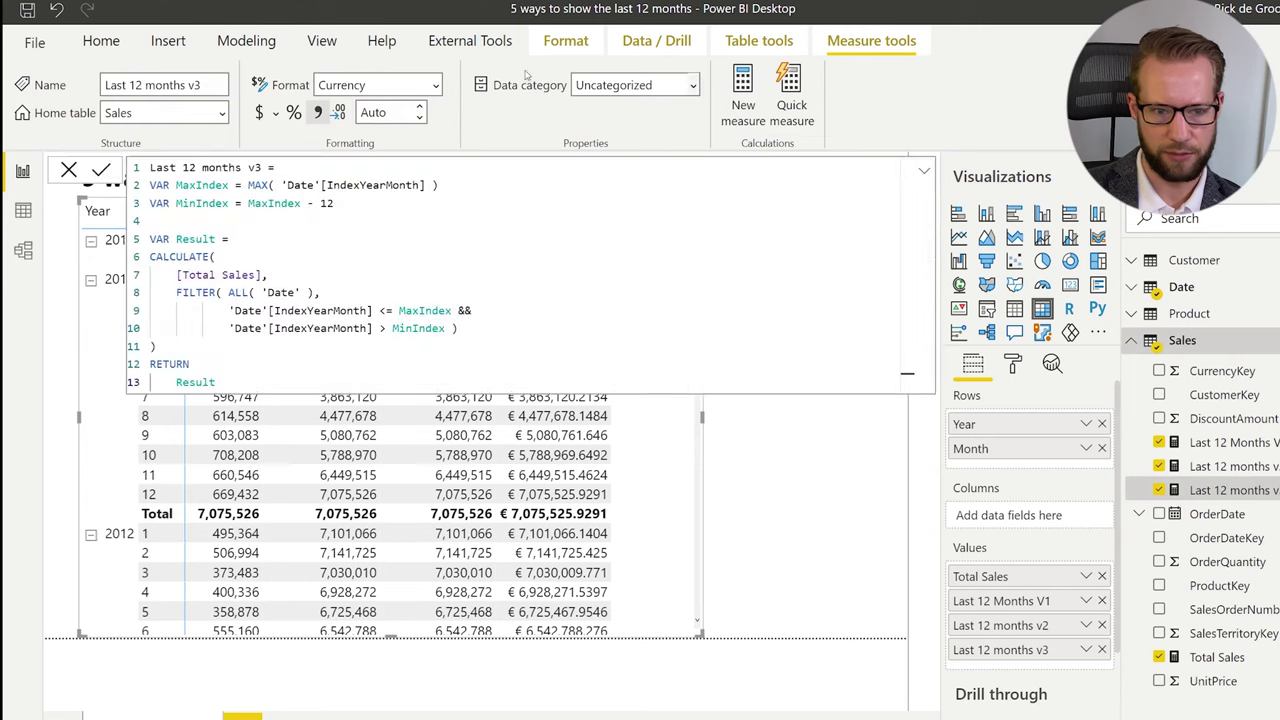
{"action": "left_click", "coordinate": [436, 85]}
{"action": "key", "text": "Escape"}
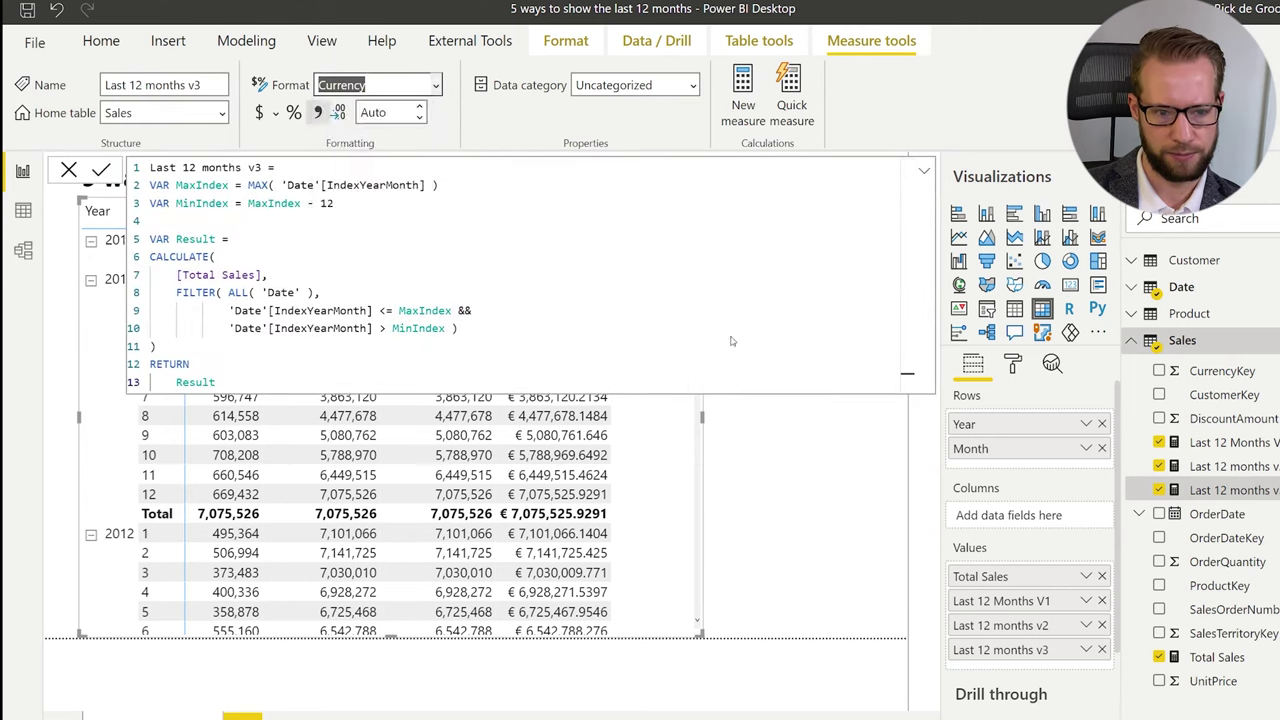
{"action": "key", "text": "w"}
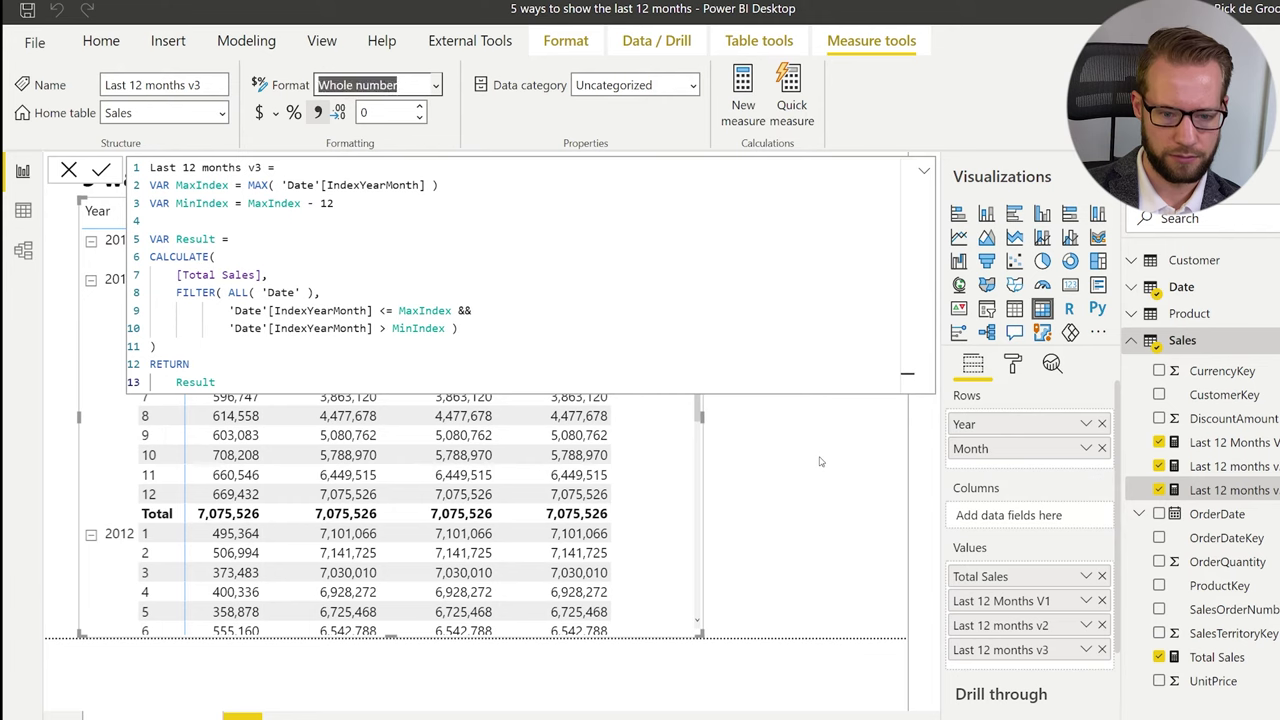
{"action": "left_click", "coordinate": [820, 461]}
{"action": "scroll", "coordinate": [560, 376], "scroll_direction": "down", "scroll_amount": 15}
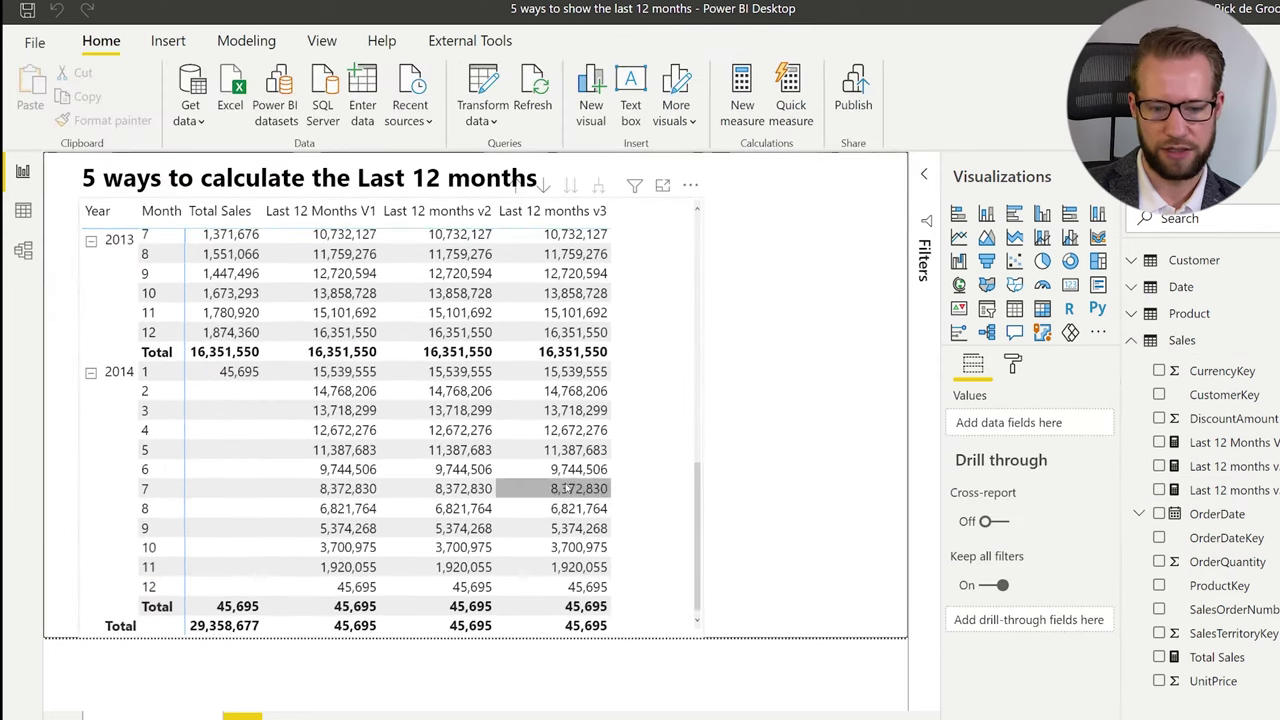
{"action": "scroll", "coordinate": [557, 520], "scroll_direction": "up", "scroll_amount": 15}
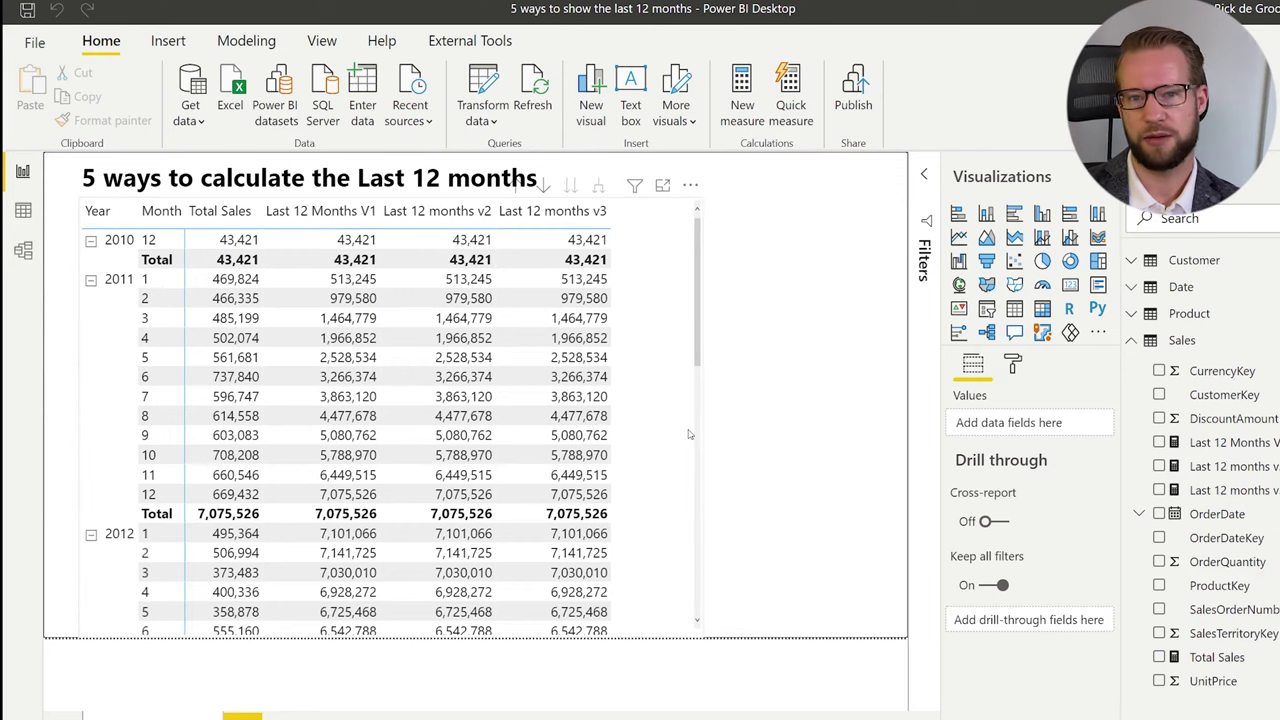
Copy the entire Last 12 months v3 formula into a new measure in the Sales table.
{"action": "left_click", "coordinate": [1233, 489]}
{"action": "key", "text": "ctrl+a"}
{"action": "key", "text": "ctrl+c"}
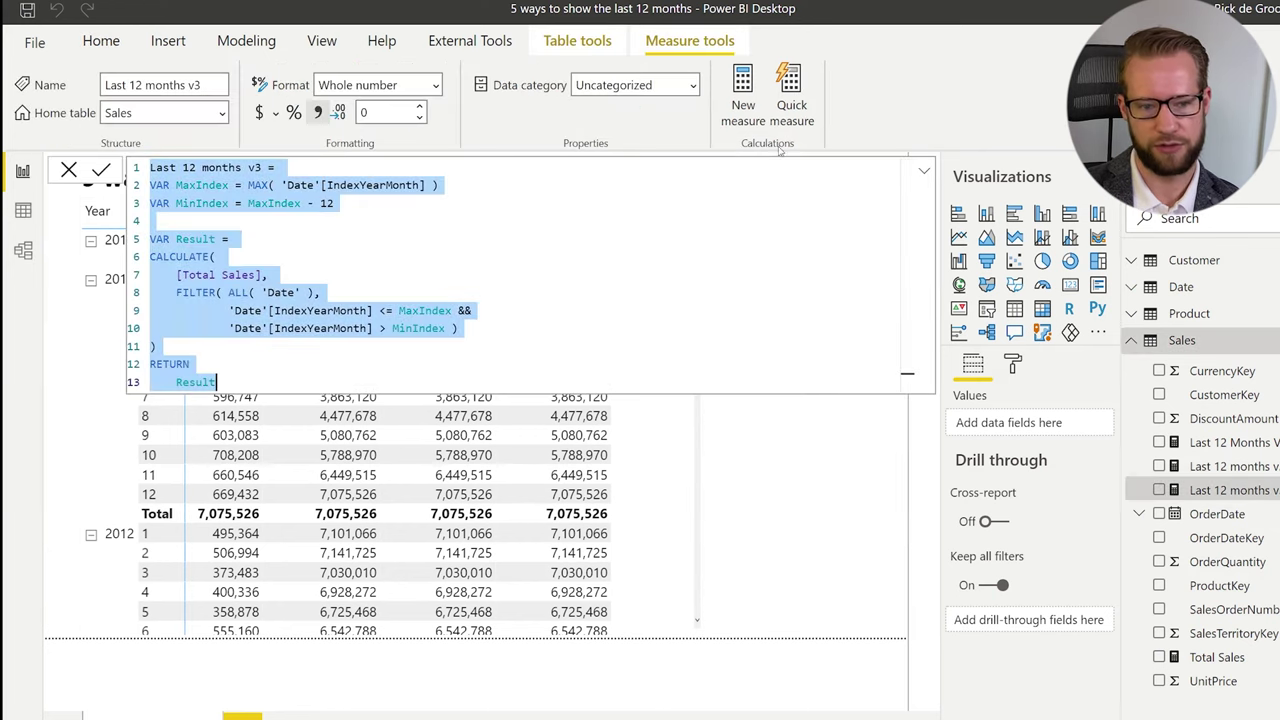
{"action": "left_click", "coordinate": [741, 118]}
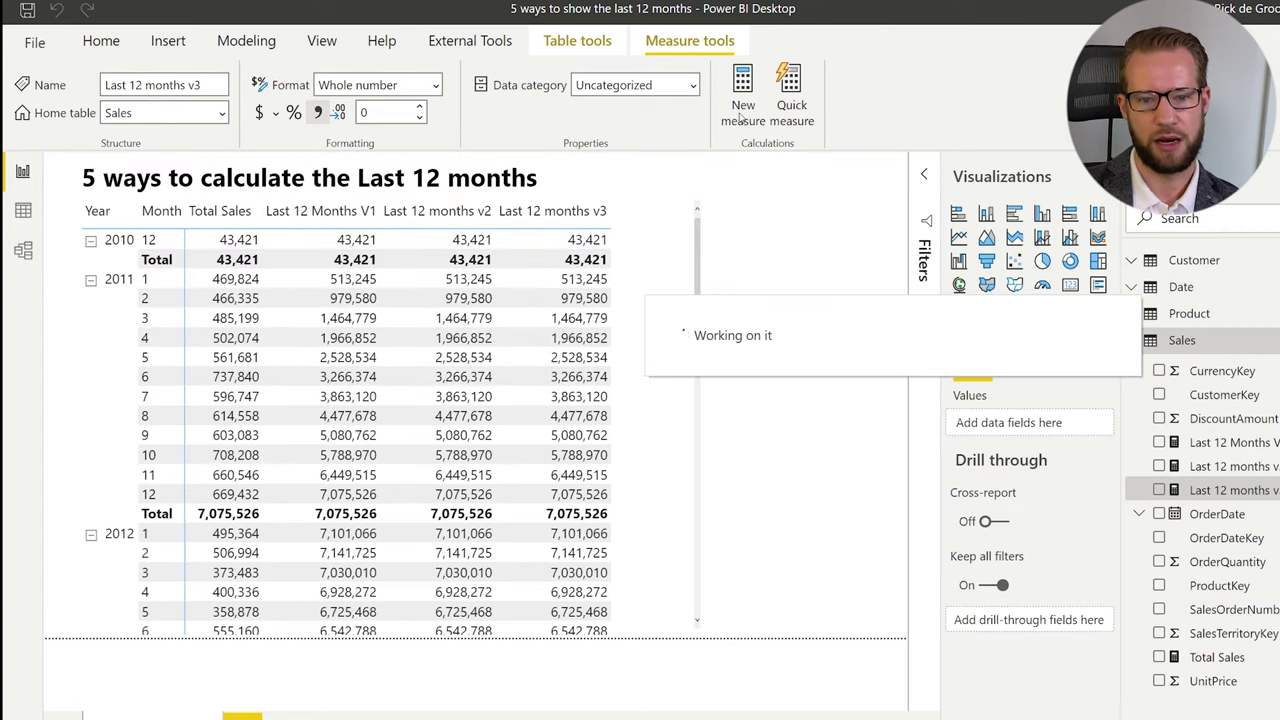
{"action": "key", "text": "ctrl+v"}
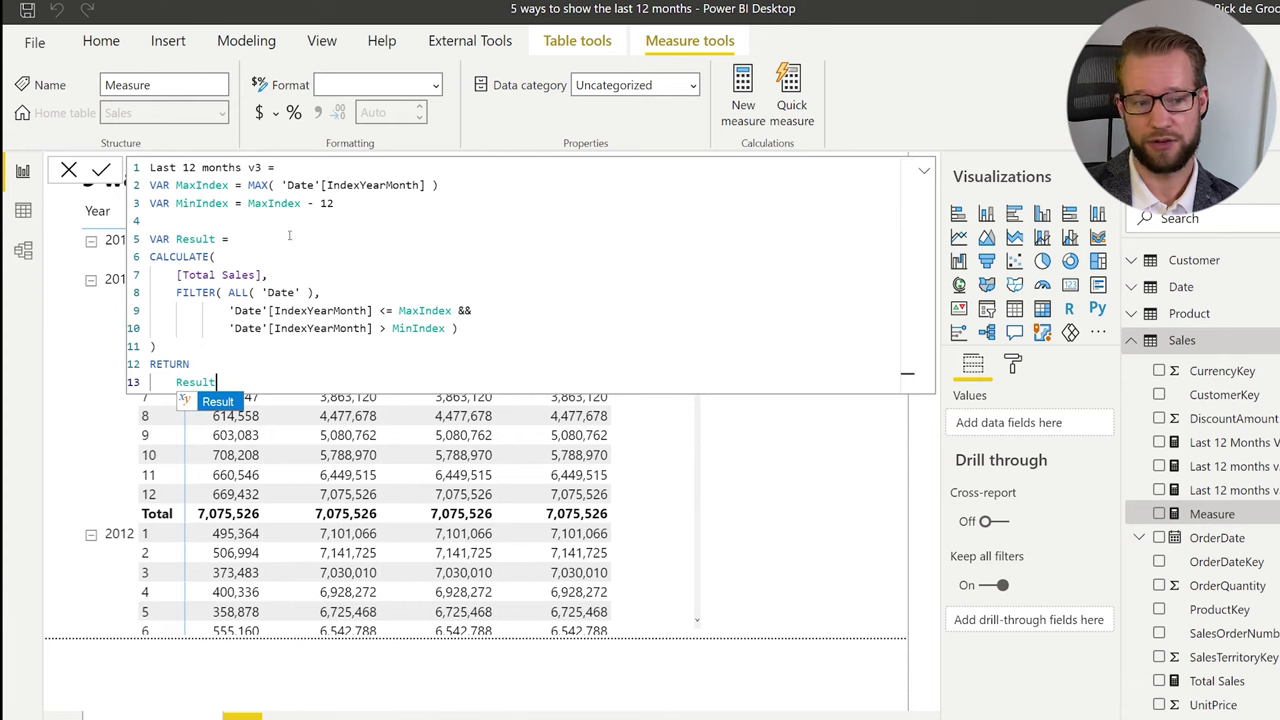
Replace IndexYearMonth with Date in both FILTER conditions of the new measure.
{"action": "double_click", "coordinate": [310, 310]}
{"action": "type", "text": "Date"}
{"action": "key", "text": "Escape"}
{"action": "double_click", "coordinate": [330, 328]}
{"action": "type", "text": "Date"}
{"action": "left_click", "coordinate": [398, 328]}
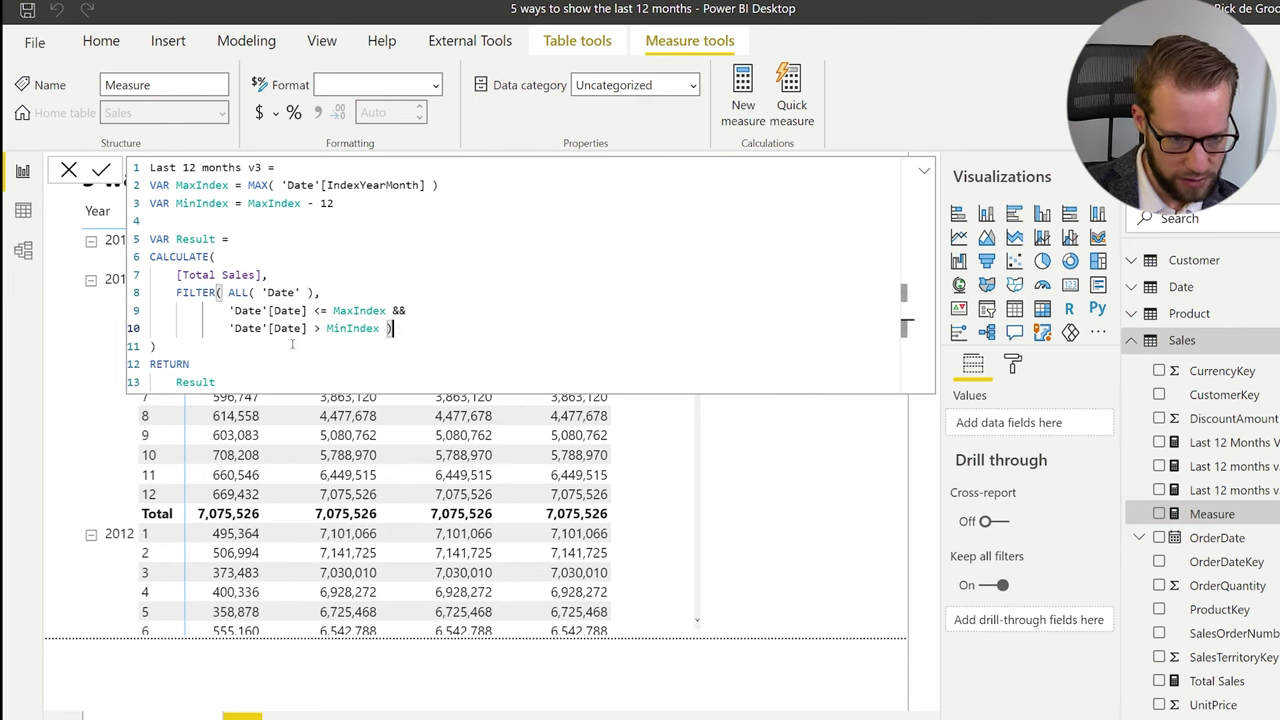
Rename the new measure in its formula to Last 12 months v4.
{"action": "left_click", "coordinate": [262, 168]}
{"action": "key", "text": "BackSpace"}
{"action": "type", "text": "4"}
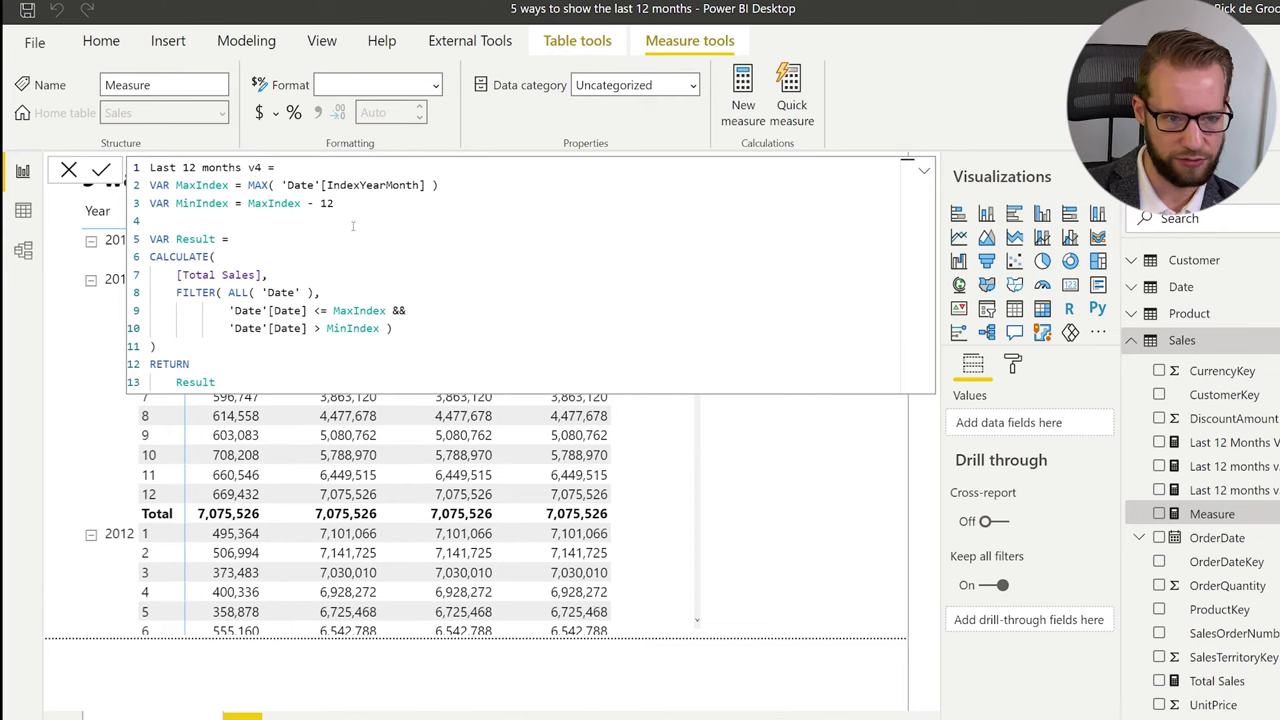
Replace MaxIndex with MaxDate and MinIndex with MinDate in the two FILTER conditions.
{"action": "double_click", "coordinate": [367, 310]}
{"action": "type", "text": "MaxDate"}
{"action": "double_click", "coordinate": [352, 328]}
{"action": "type", "text": "MinDate"}
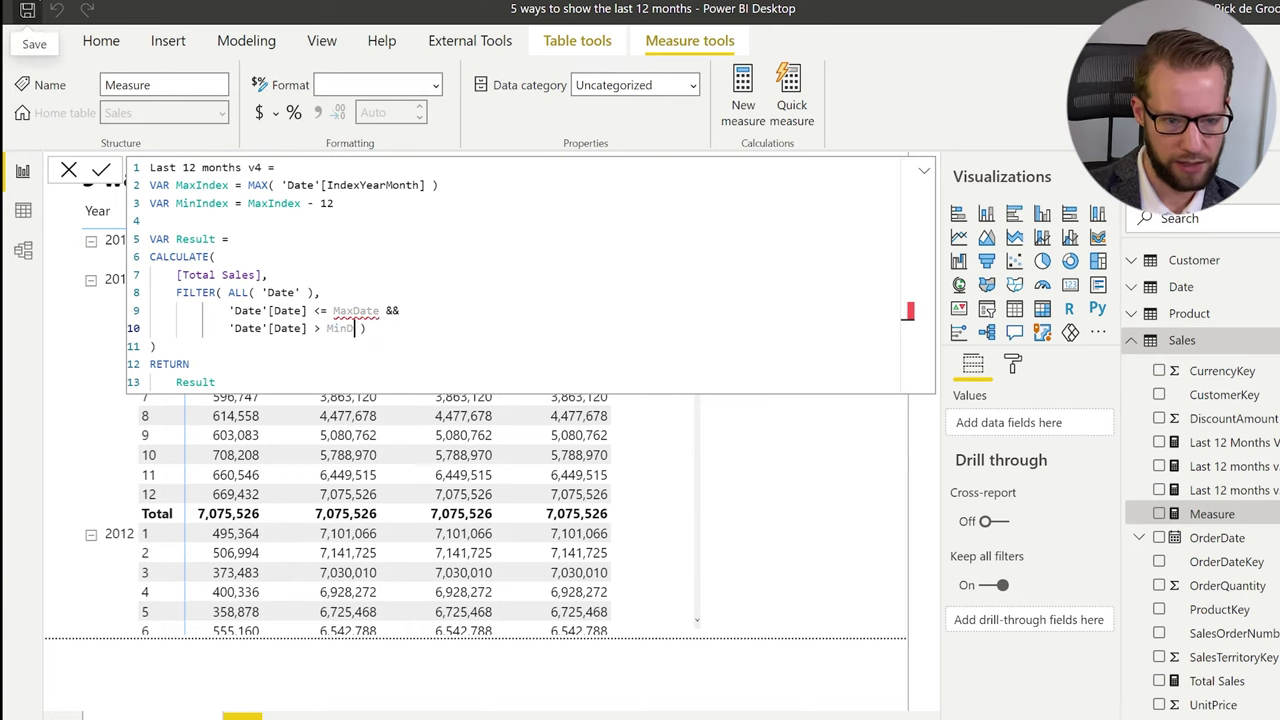
Rename the MaxIndex variable to MaxDate and define it as MAX( 'Date'[Date] ).
{"action": "double_click", "coordinate": [201, 185]}
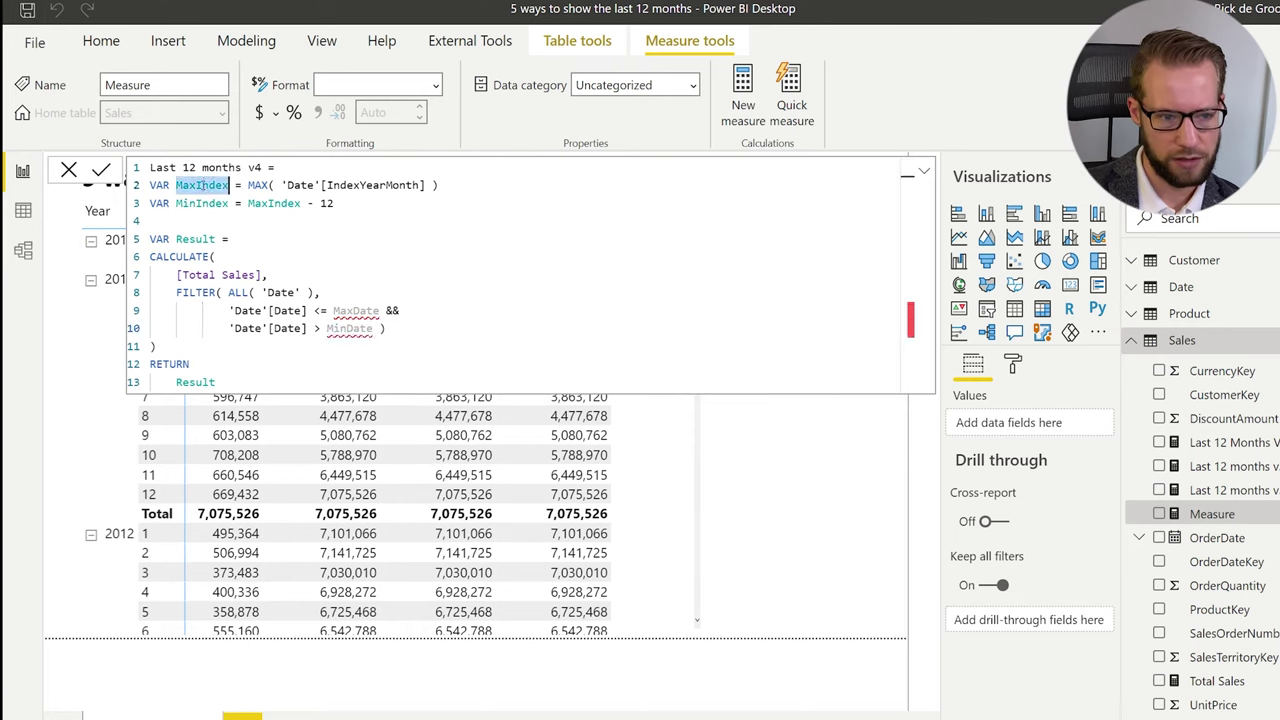
{"action": "type", "text": "MaxDate"}
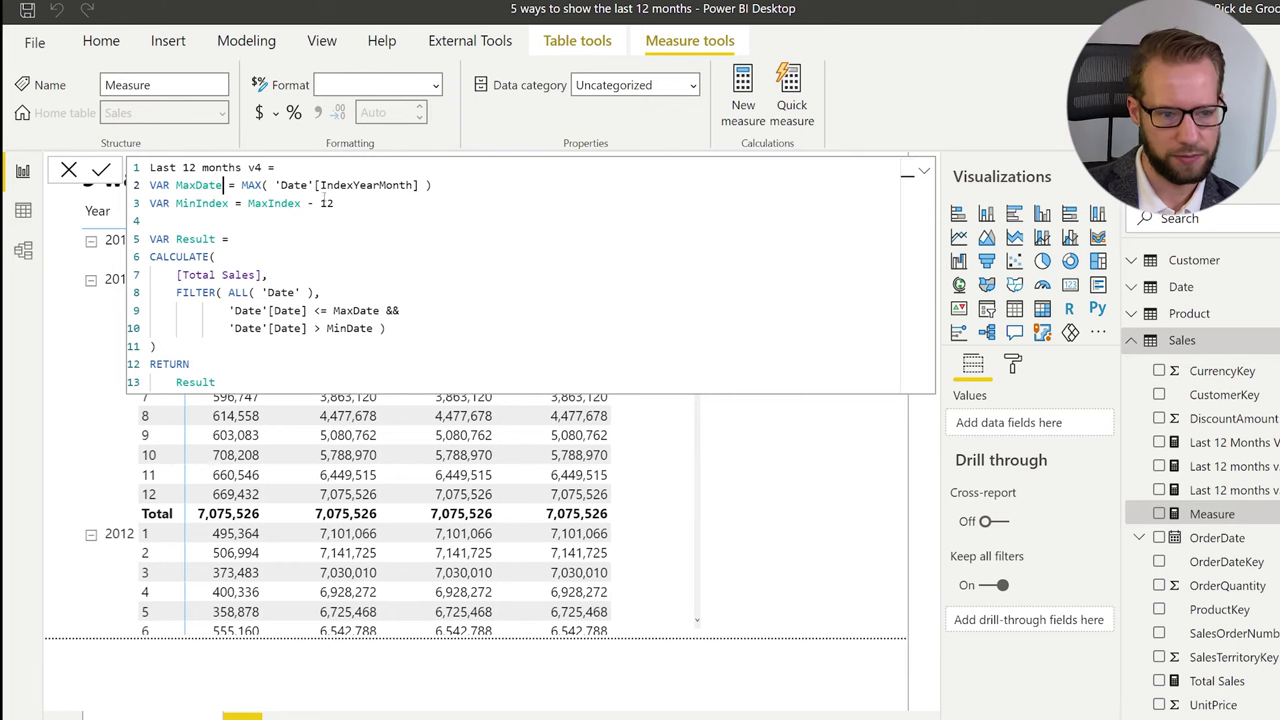
{"action": "double_click", "coordinate": [364, 185]}
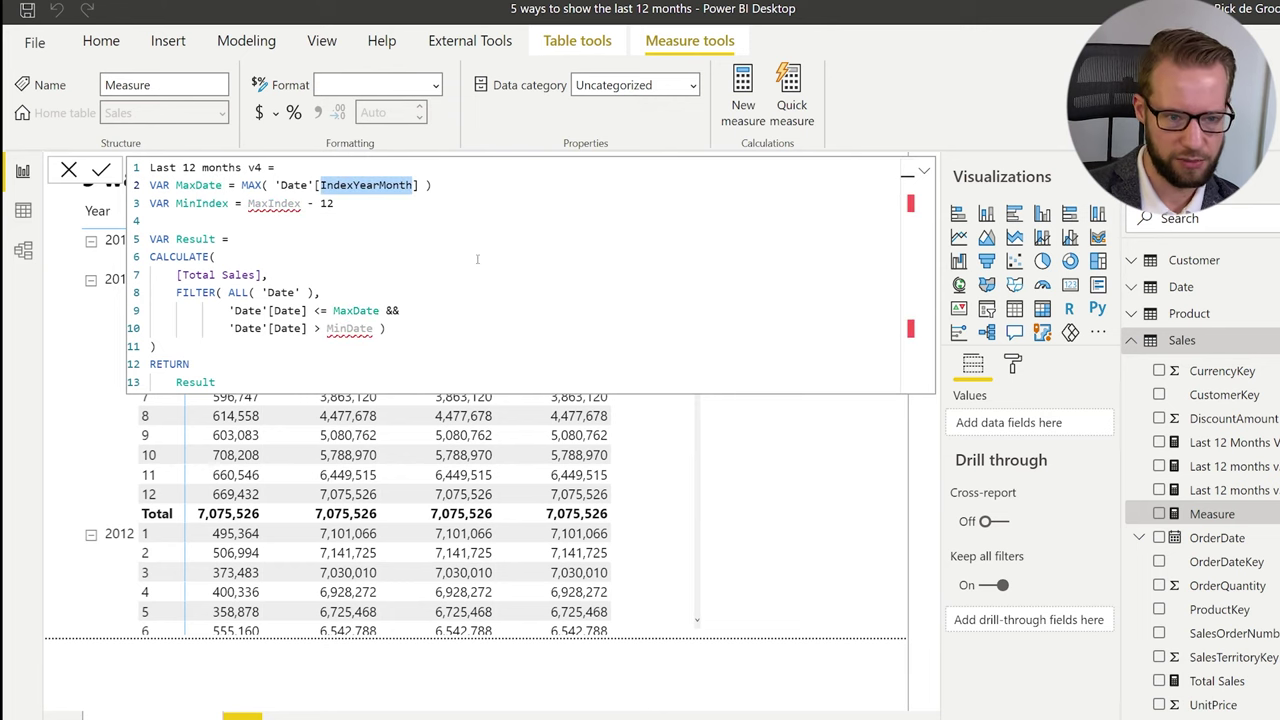
{"action": "type", "text": "Date"}
{"action": "left_click", "coordinate": [477, 259]}
Rename the MinIndex variable to MinDate and define it as EDATE( MaxDate , -12).
{"action": "double_click", "coordinate": [222, 204]}
{"action": "type", "text": "MinDate"}
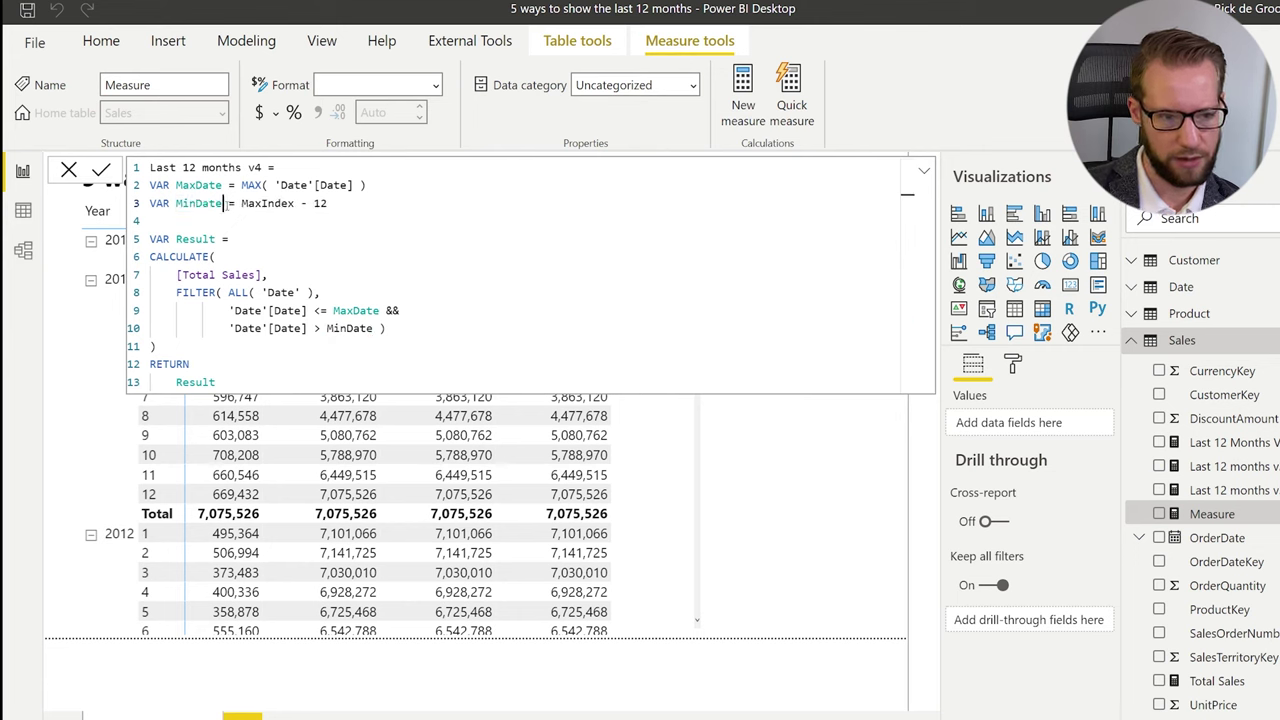
{"action": "left_click_drag", "start_coordinate": [243, 203], "coordinate": [432, 202]}
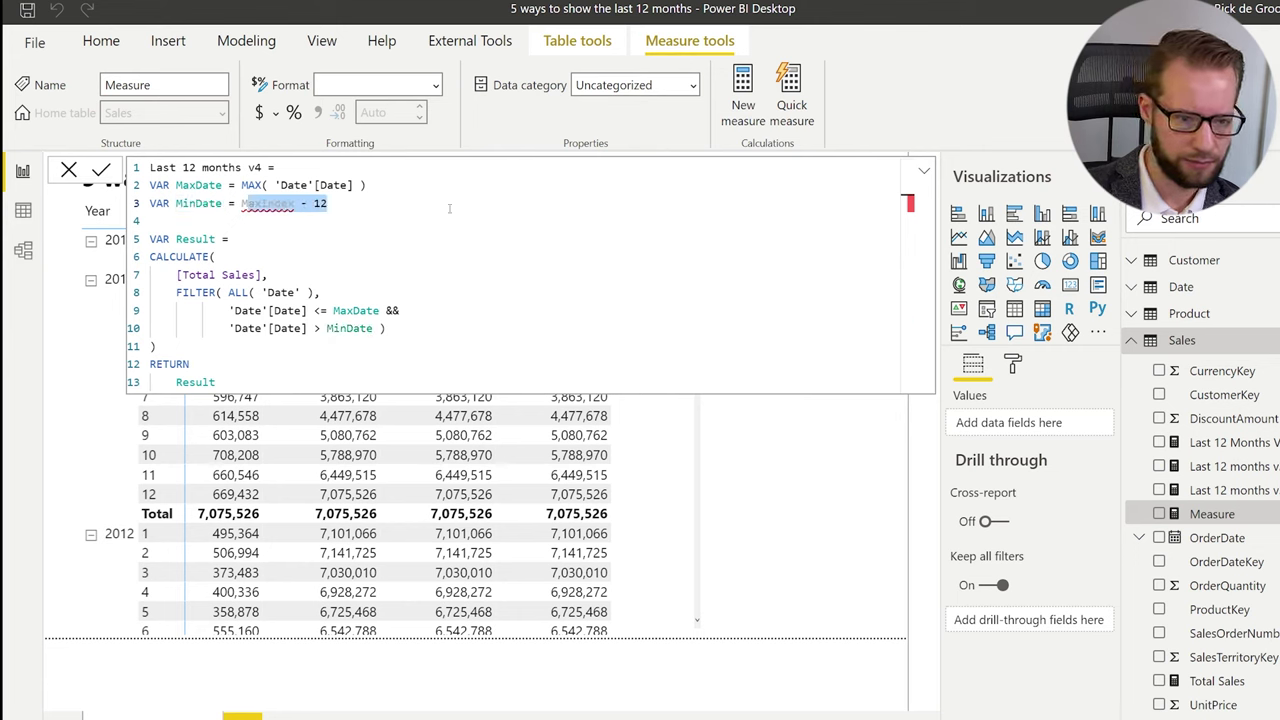
{"action": "key", "text": "BackSpace"}
{"action": "type", "text": "EDATE("}
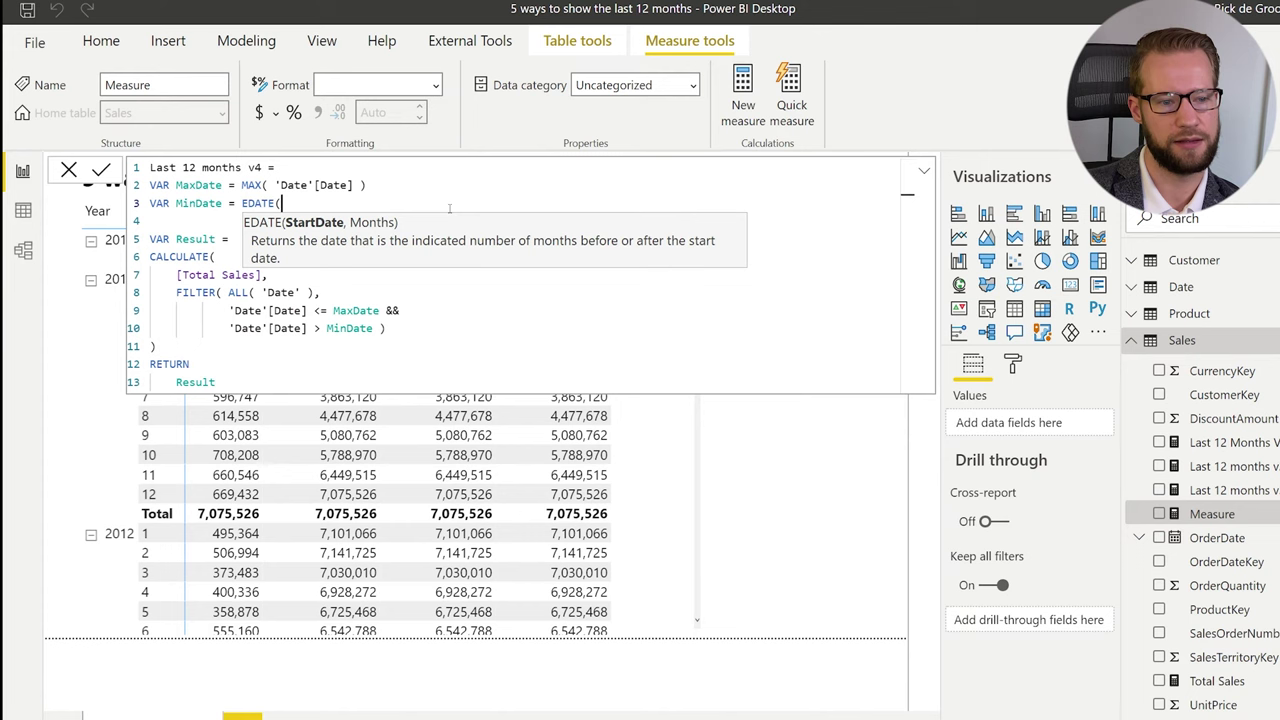
{"action": "type", "text": "MAX("}
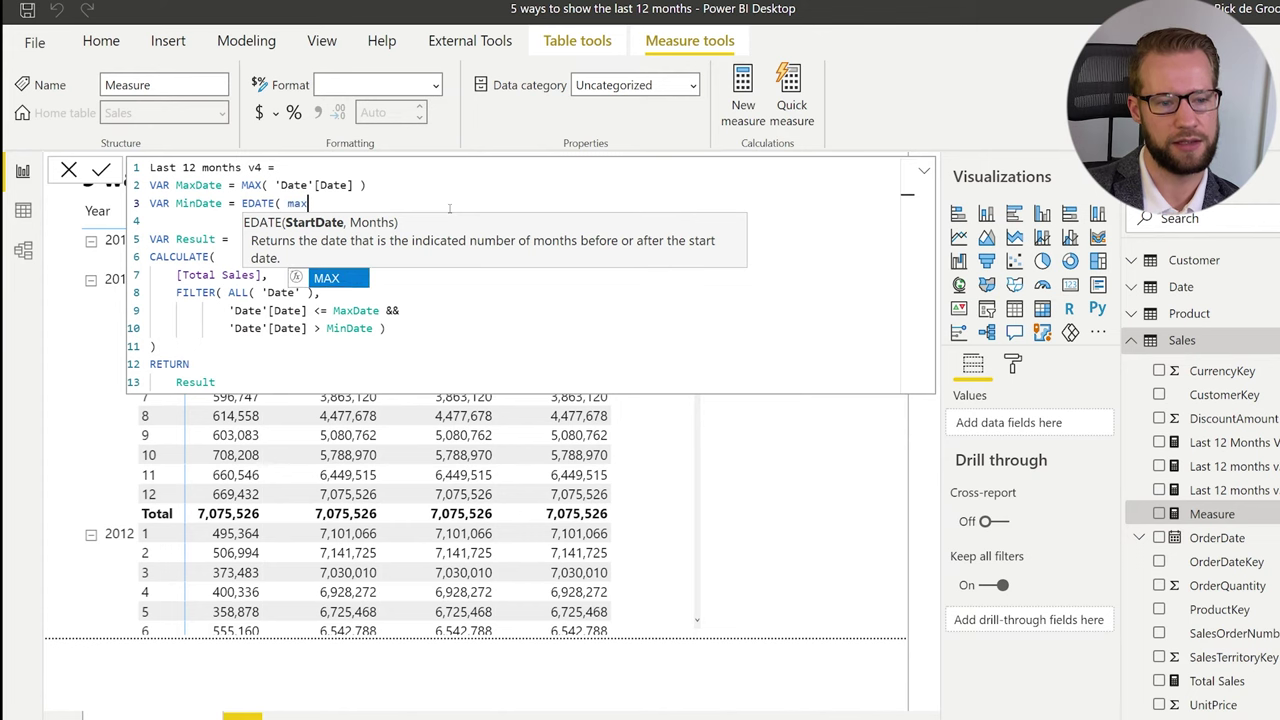
{"action": "key", "text": "BackSpace"}
{"action": "key", "text": "BackSpace"}
{"action": "key", "text": "BackSpace"}
{"action": "key", "text": "BackSpace"}
{"action": "type", "text": "maxd"}
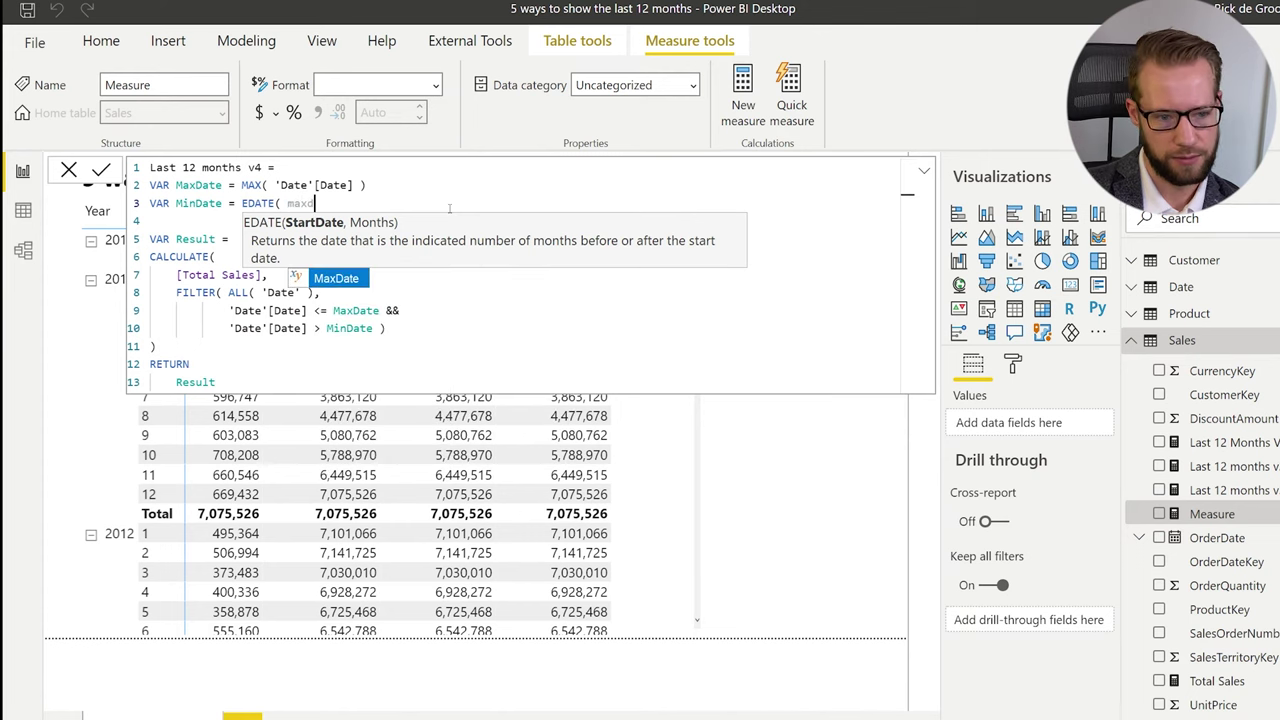
{"action": "key", "text": "Tab"}
{"action": "type", "text": ","}
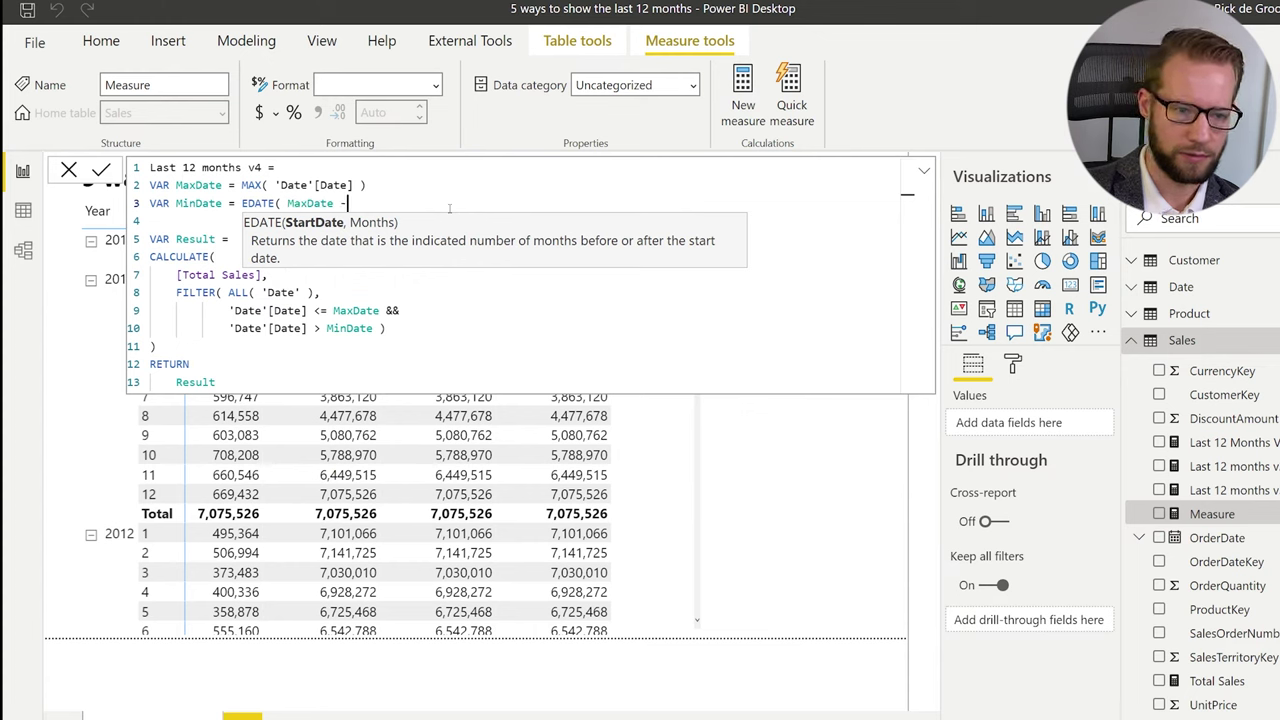
{"action": "type", "text": " -12 )"}
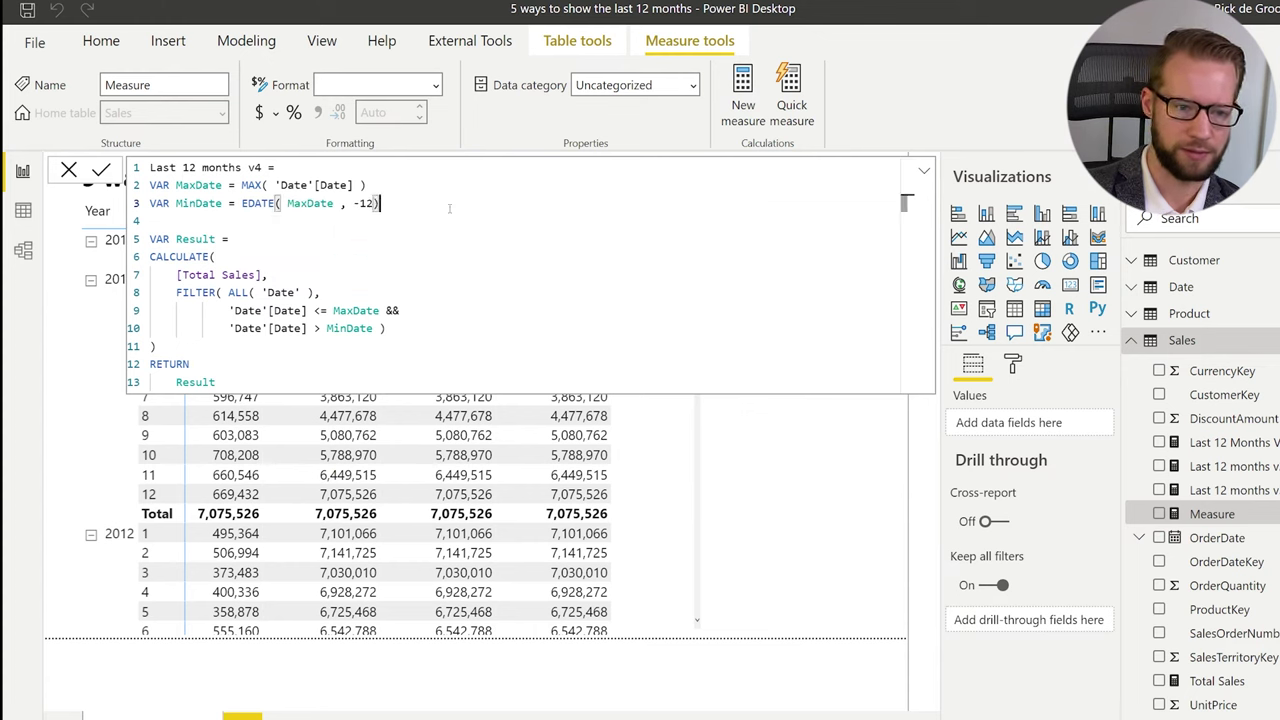
Remove the blank line before the Result variable, check the formula, and commit the Last 12 months v4 measure.
{"action": "left_click", "coordinate": [273, 227]}
{"action": "key", "text": "BackSpace"}
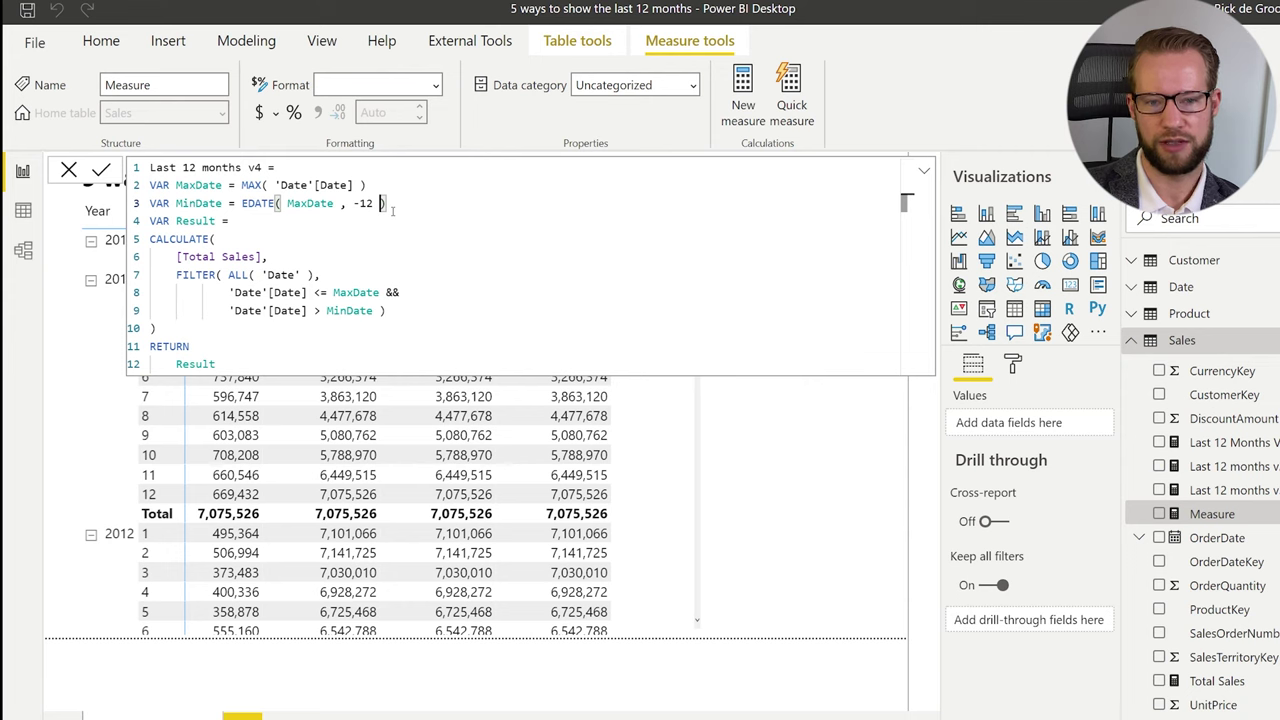
{"action": "left_click_drag", "start_coordinate": [388, 204], "coordinate": [128, 192]}
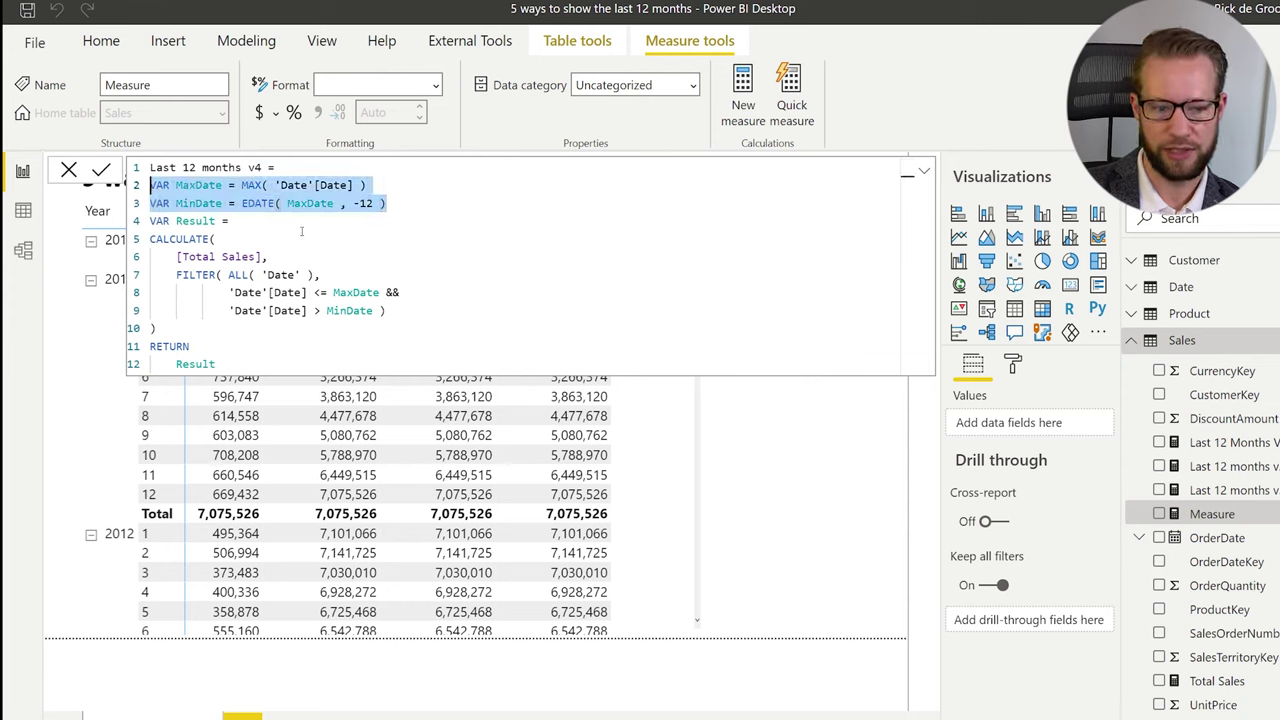
{"action": "left_click", "coordinate": [222, 222]}
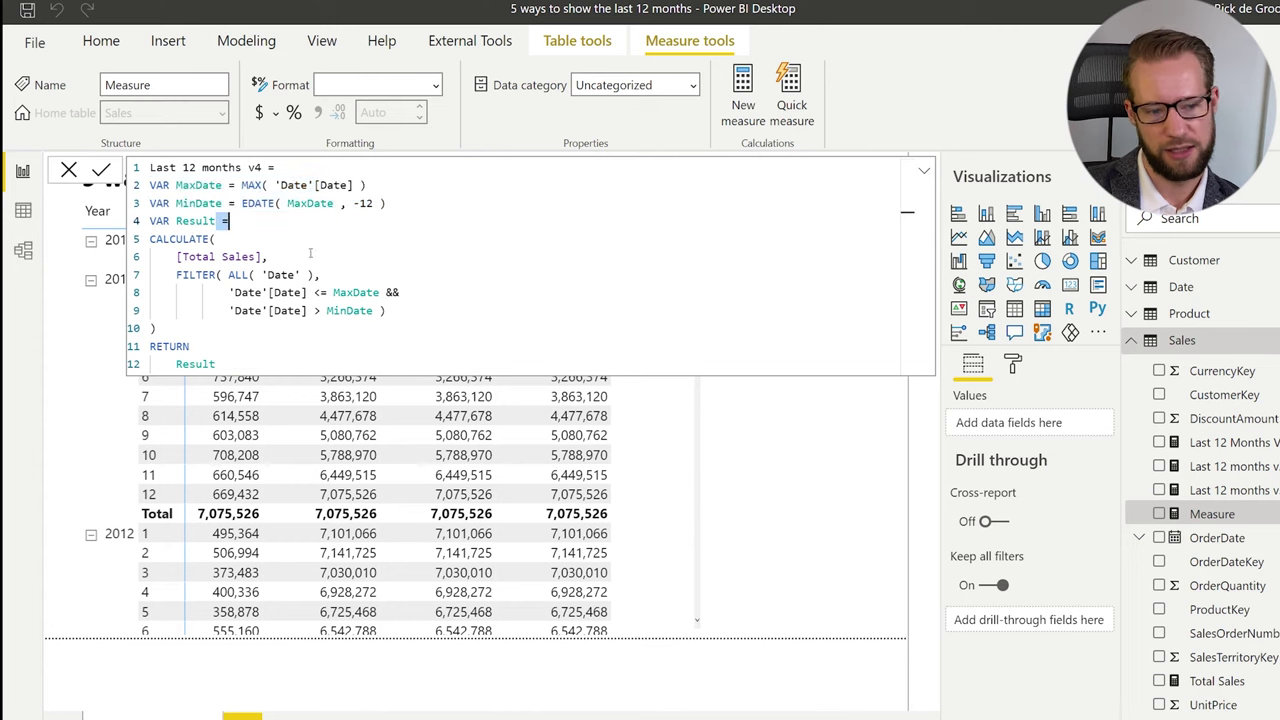
{"action": "left_click", "coordinate": [266, 275]}
{"action": "left_click", "coordinate": [352, 291]}
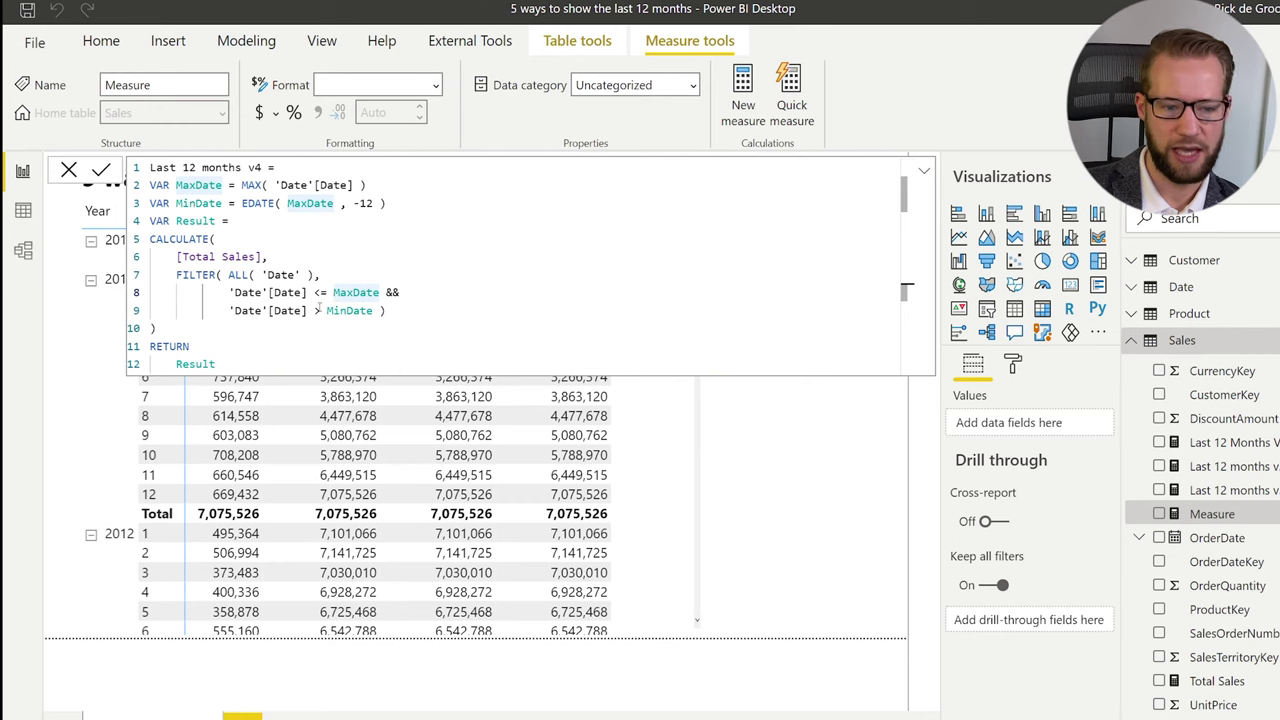
{"action": "left_click", "coordinate": [234, 337]}
{"action": "left_click", "coordinate": [245, 362]}
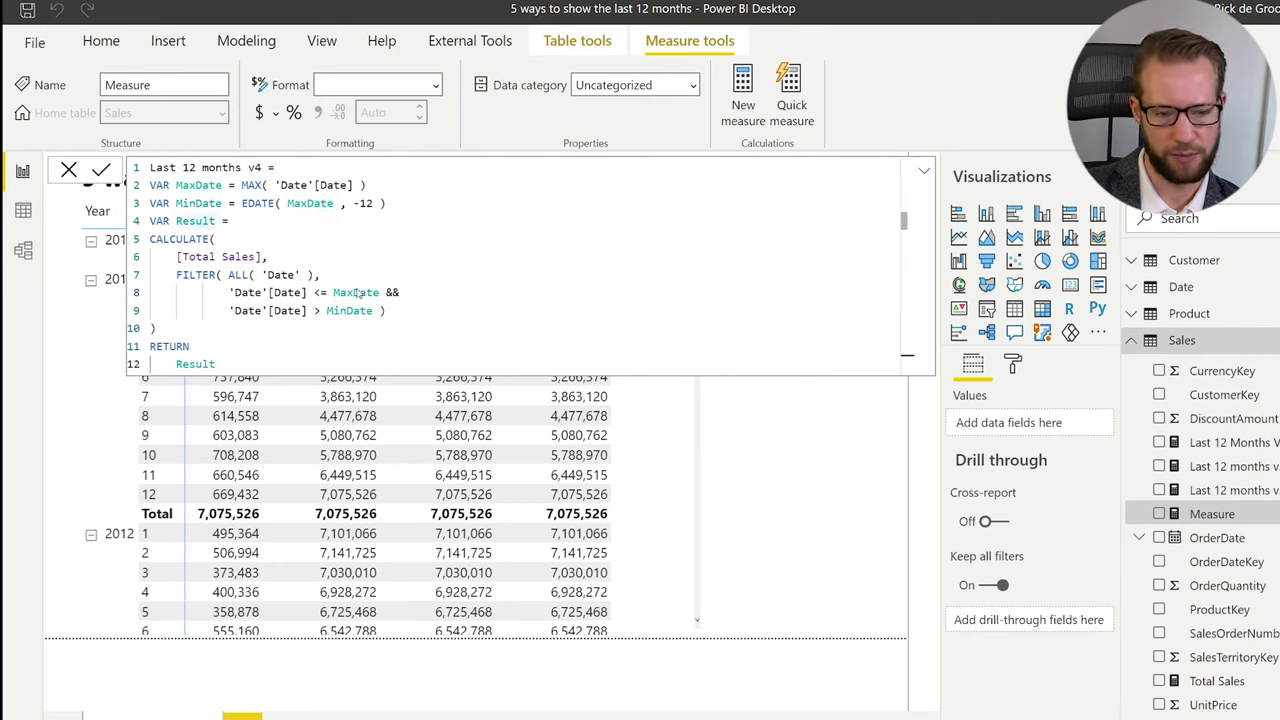
{"action": "left_click", "coordinate": [1017, 424]}
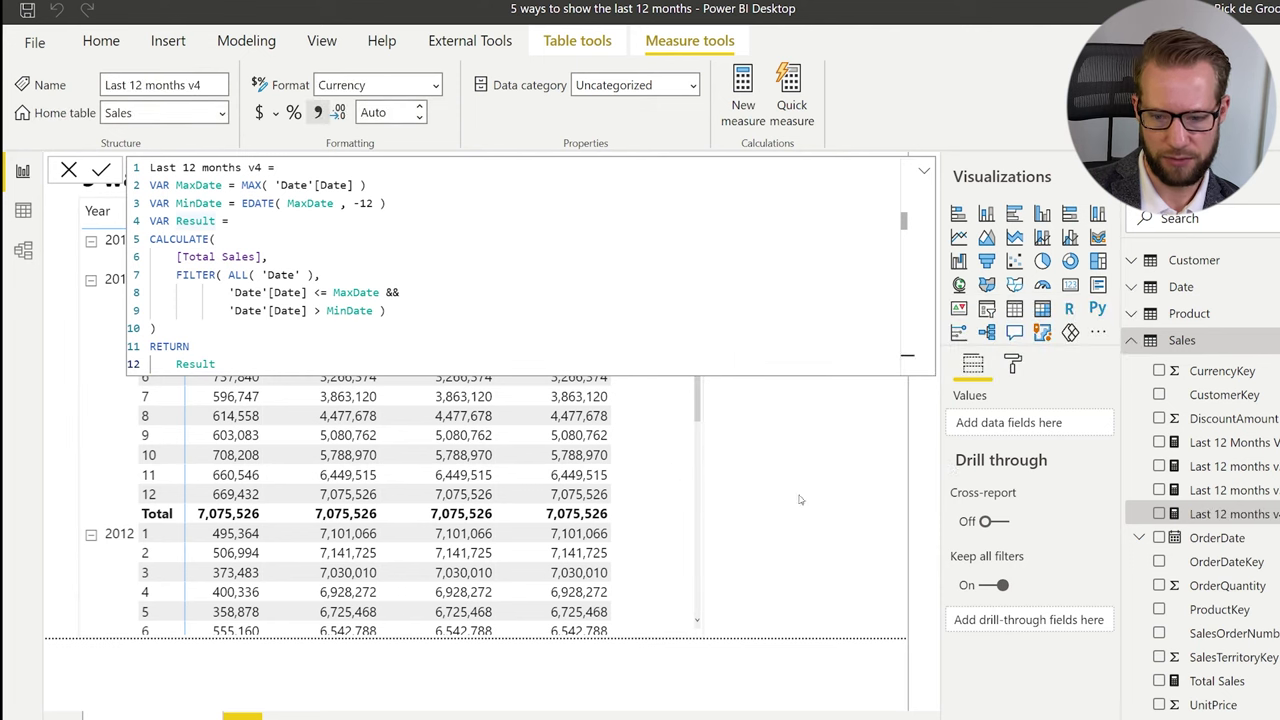
Add the Last 12 months v4 measure to the matrix values and format it as Whole number.
{"action": "left_click", "coordinate": [660, 500]}
{"action": "left_click", "coordinate": [1159, 513]}
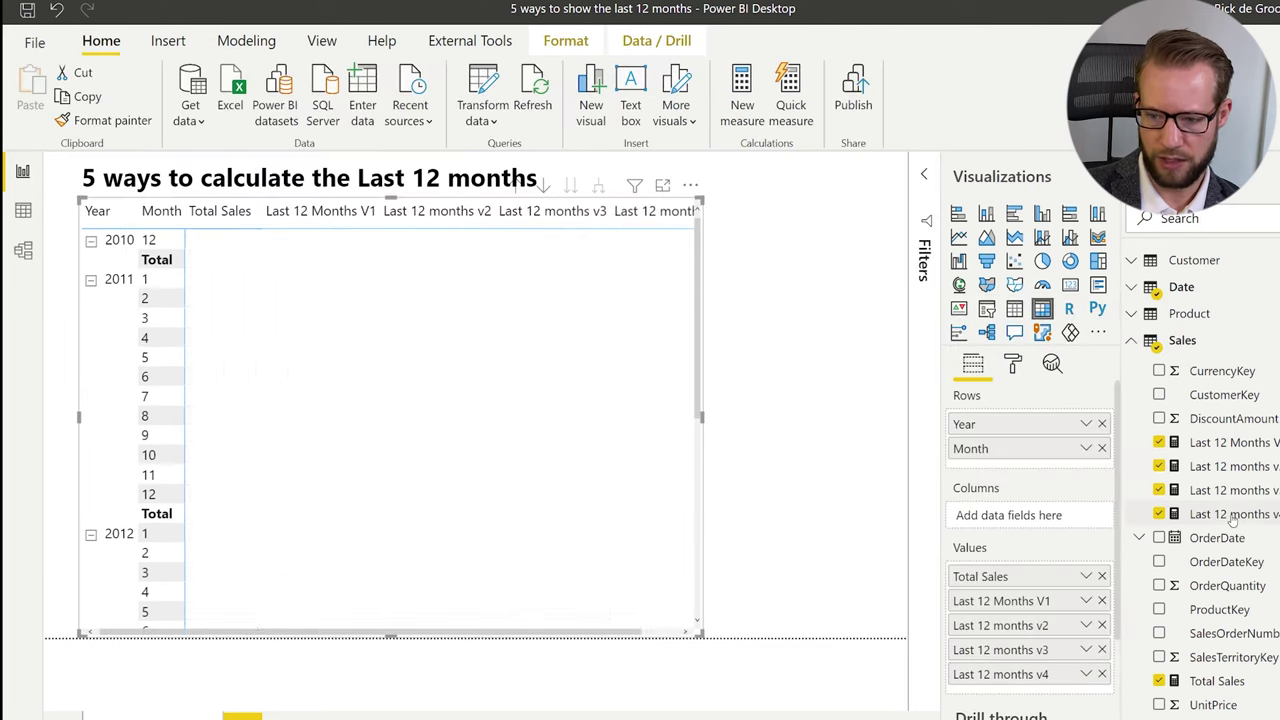
{"action": "left_click", "coordinate": [1233, 514]}
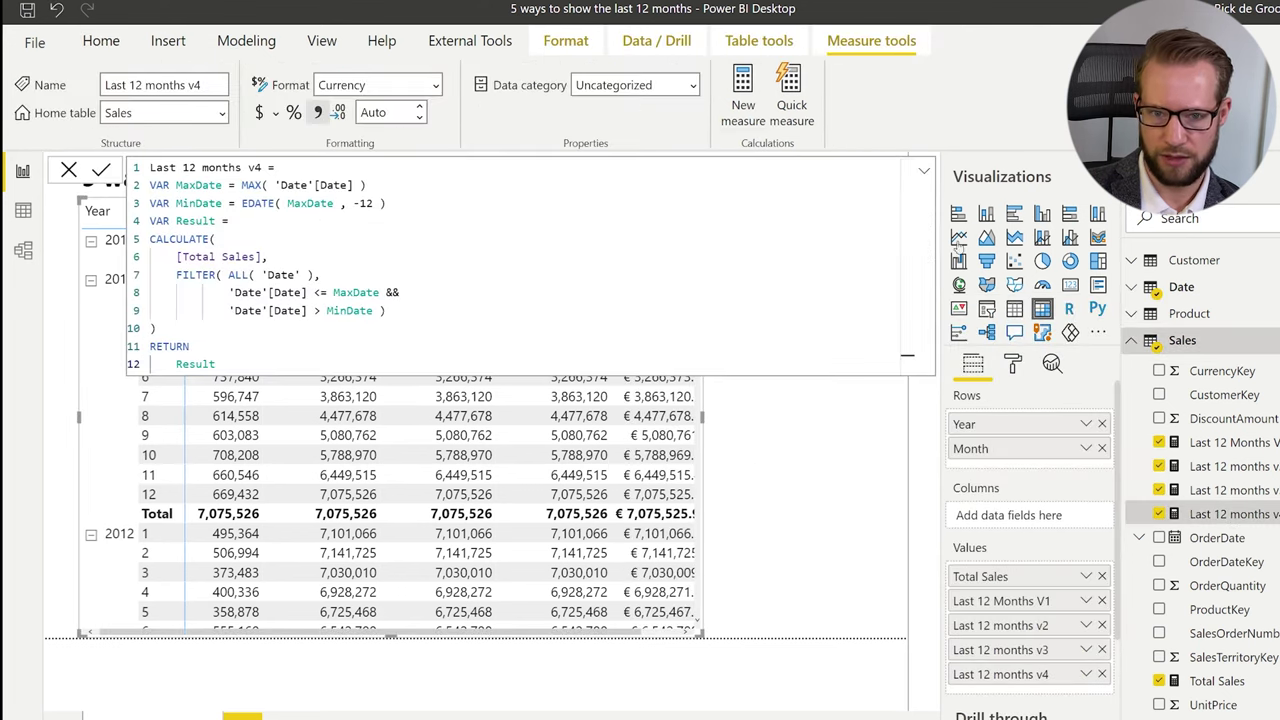
{"action": "left_click", "coordinate": [408, 84]}
{"action": "key", "text": "Escape"}
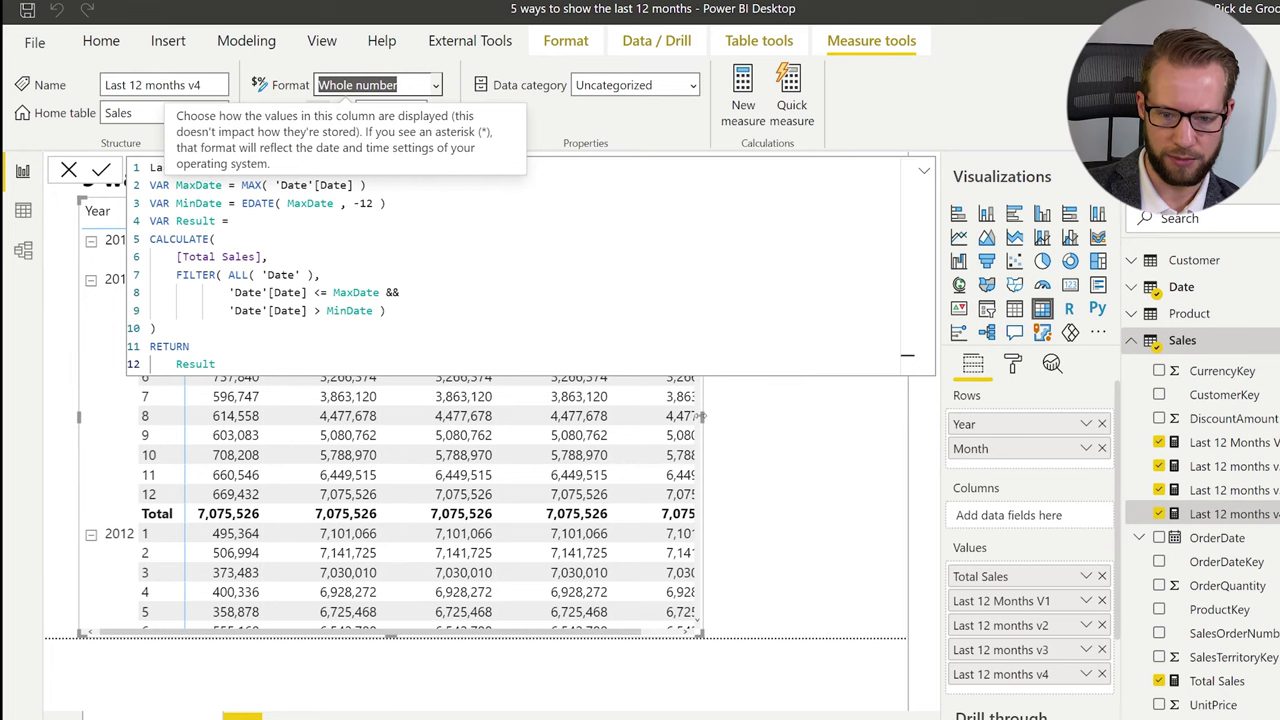
Widen the matrix to fit all measure columns and compare the v4 values with the other versions through 2014.
{"action": "left_click_drag", "start_coordinate": [703, 416], "coordinate": [905, 420]}
{"action": "left_click", "coordinate": [814, 690]}
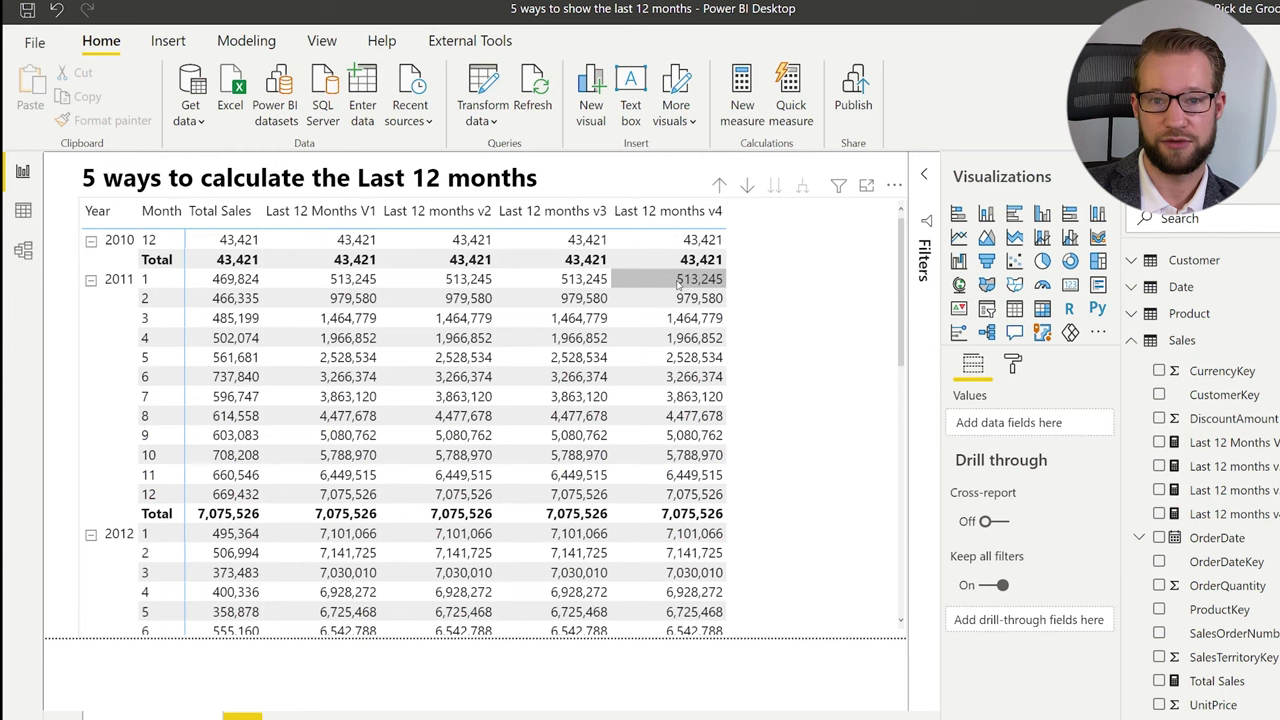
{"action": "scroll", "coordinate": [783, 300], "scroll_direction": "down", "scroll_amount": 10}
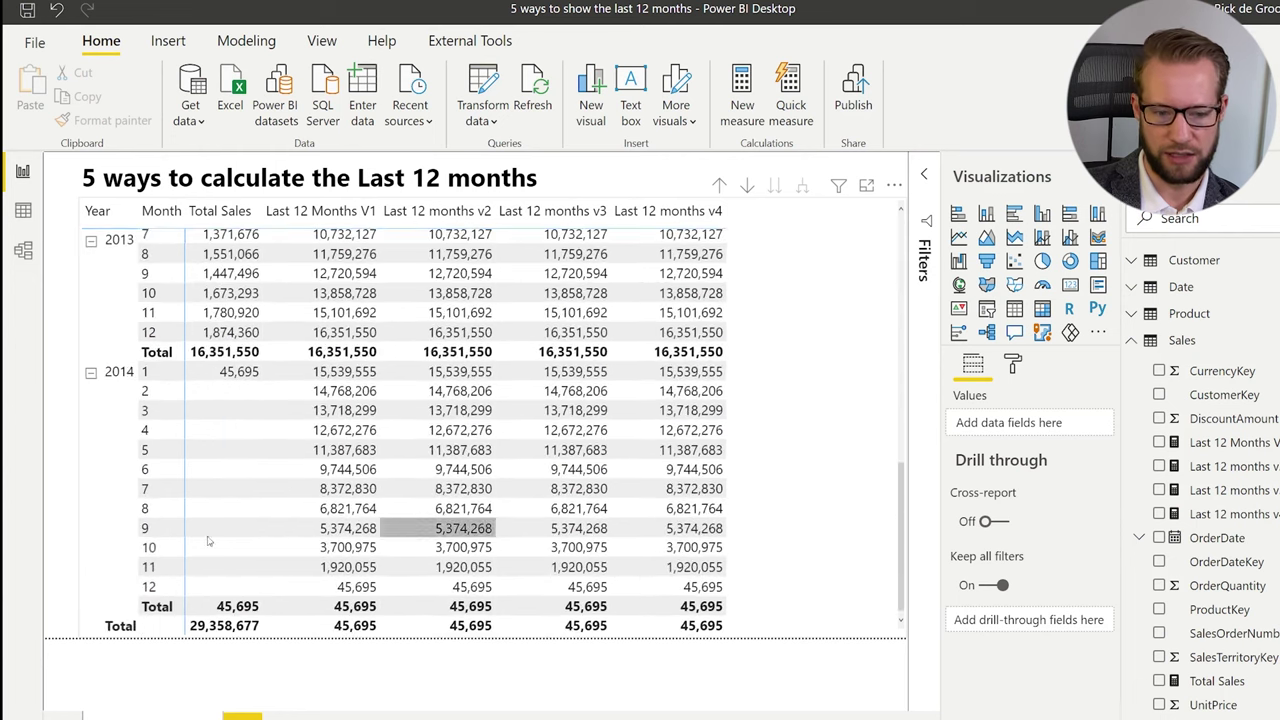
{"action": "scroll", "coordinate": [600, 500], "scroll_direction": "up", "scroll_amount": 10}
{"action": "left_click", "coordinate": [794, 412]}
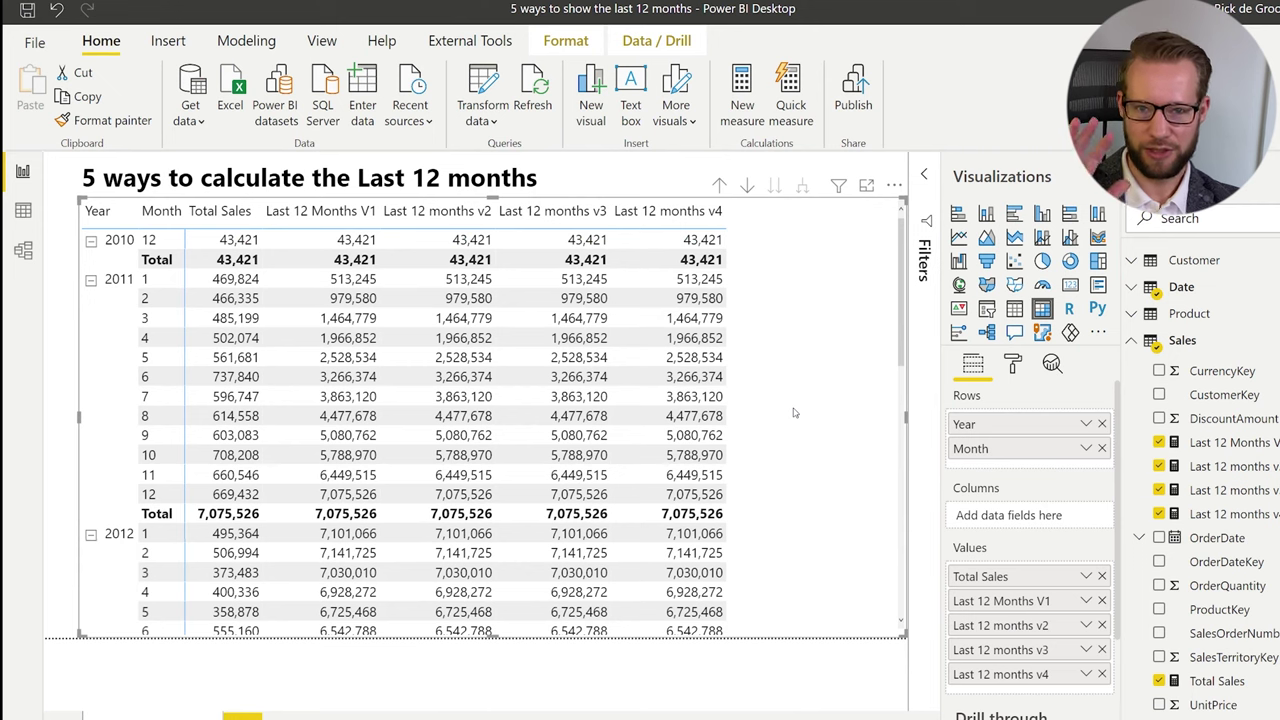
Create a new measure from a copy of the Last 12 months v4 formula and name it Last 12 months v5.
{"action": "left_click", "coordinate": [1235, 513]}
{"action": "left_click", "coordinate": [393, 274]}
{"action": "key", "text": "ctrl+a"}
{"action": "key", "text": "ctrl+c"}
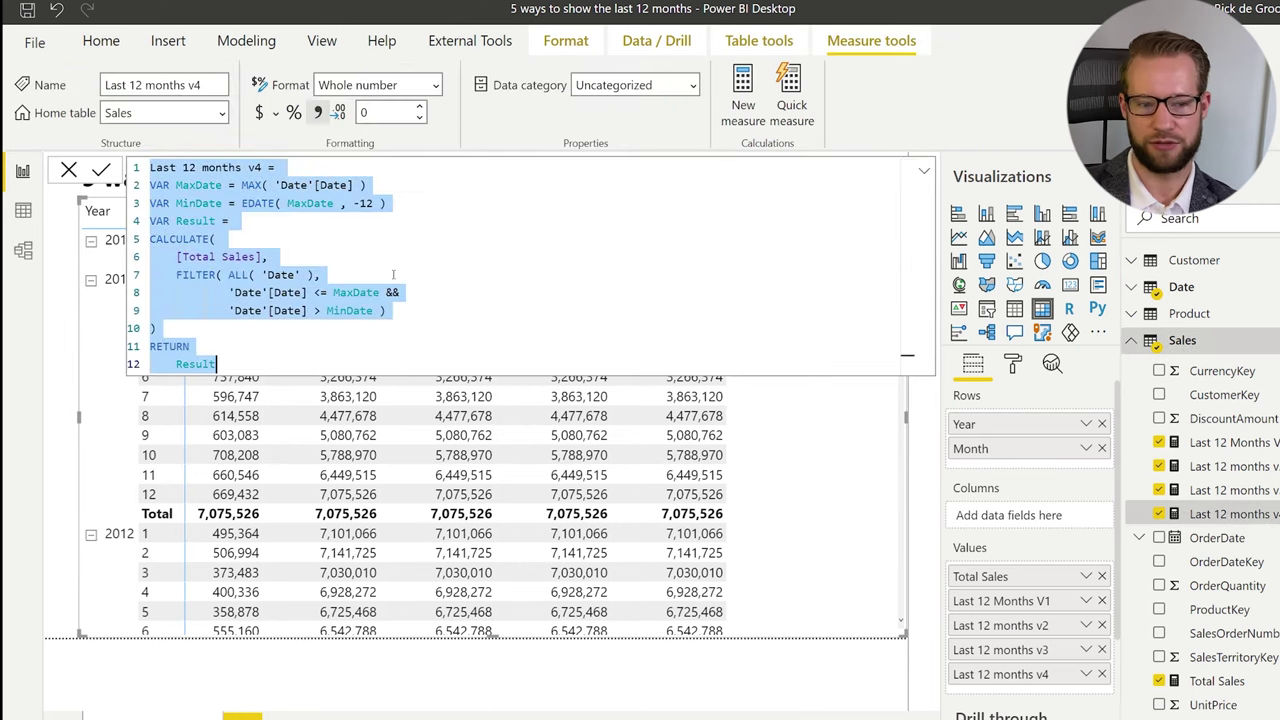
{"action": "key", "text": "Escape"}
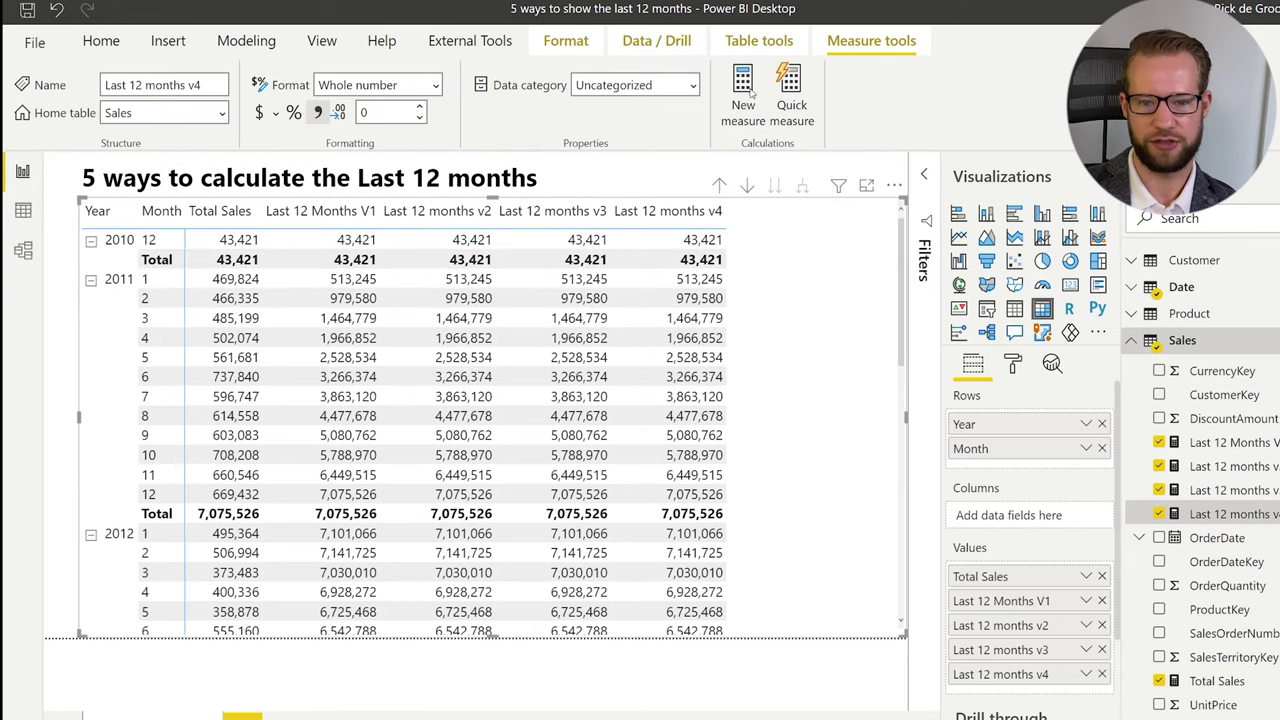
{"action": "left_click", "coordinate": [745, 92]}
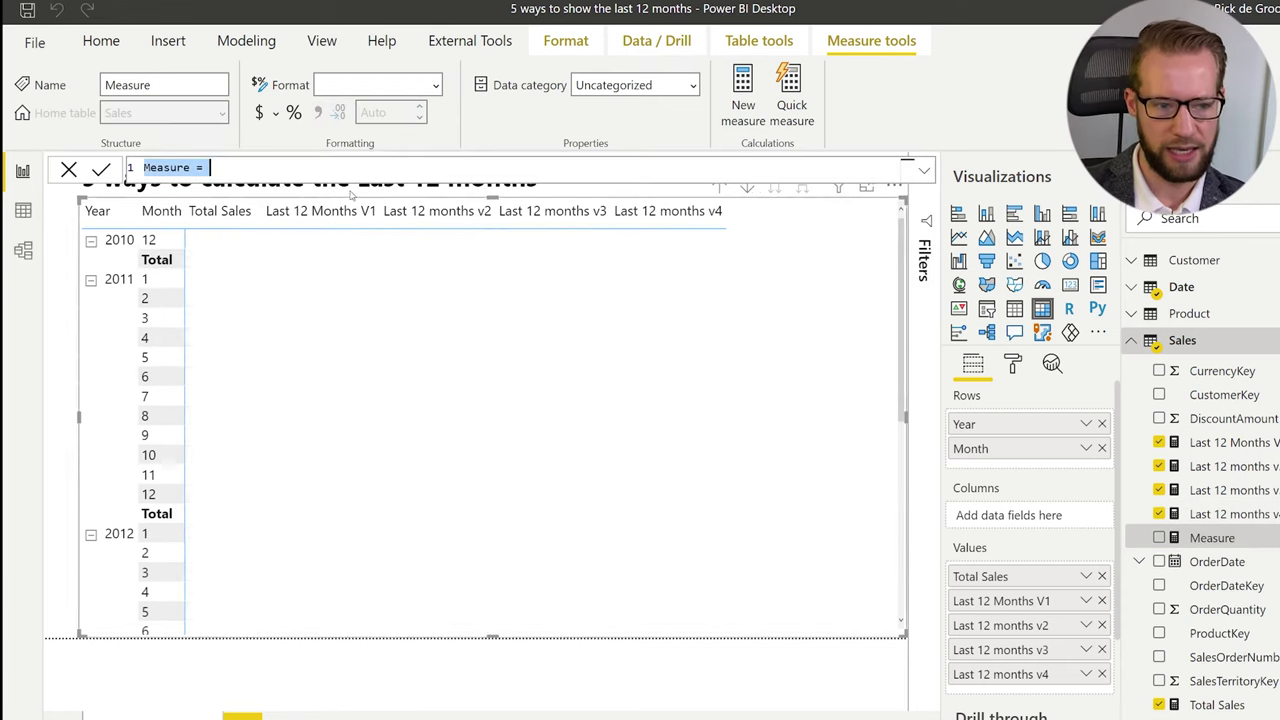
{"action": "key", "text": "ctrl+v"}
{"action": "double_click", "coordinate": [262, 167]}
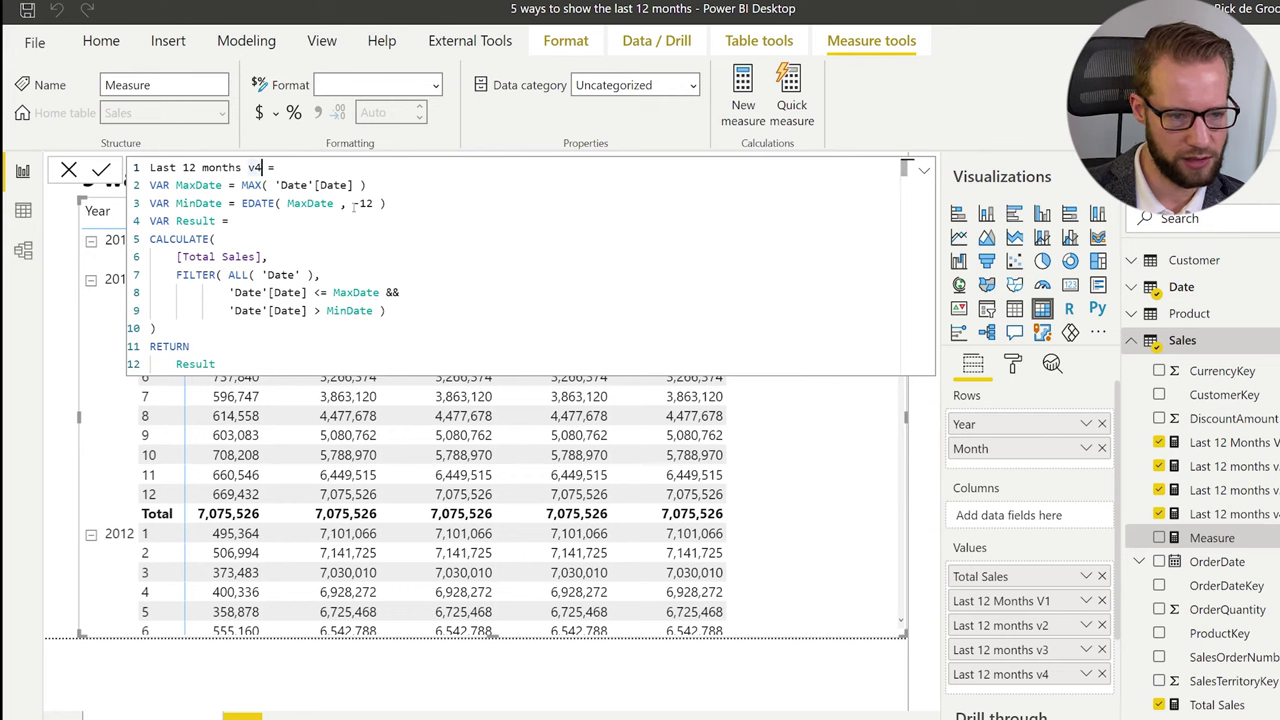
{"action": "type", "text": "v5"}
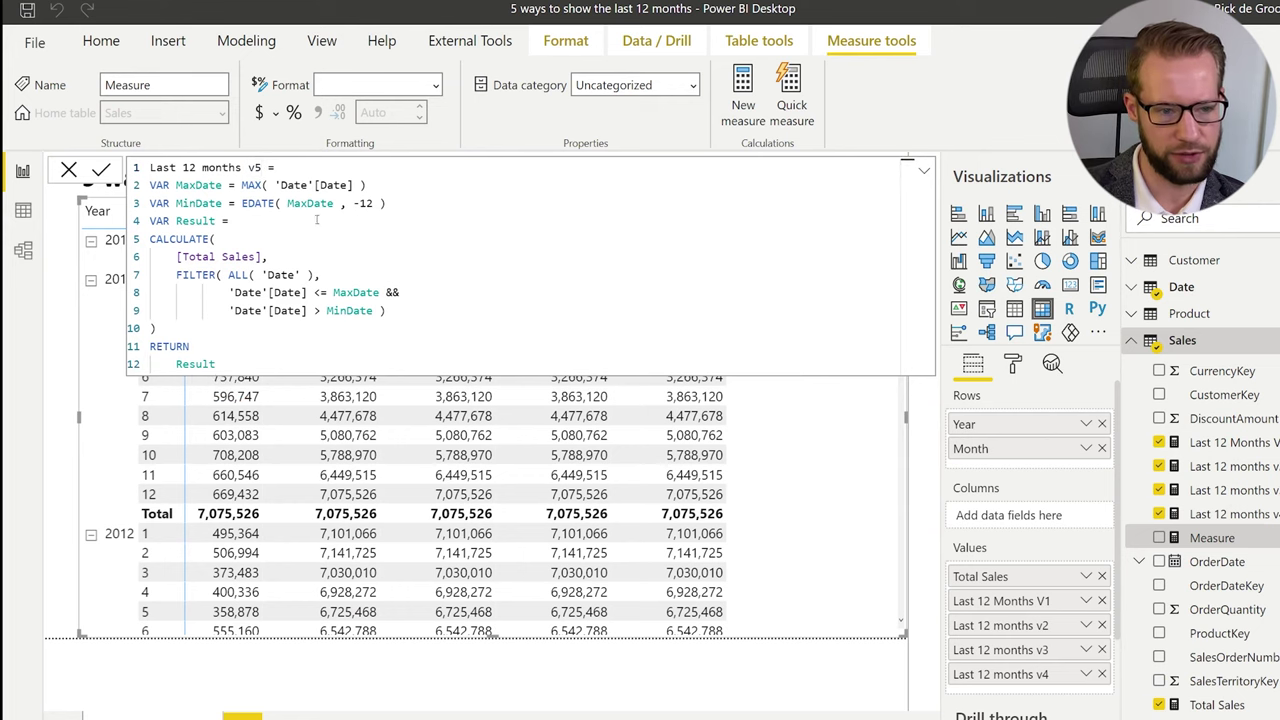
Replace MAX with LASTDATE in the MaxDate variable definition.
{"action": "double_click", "coordinate": [252, 185]}
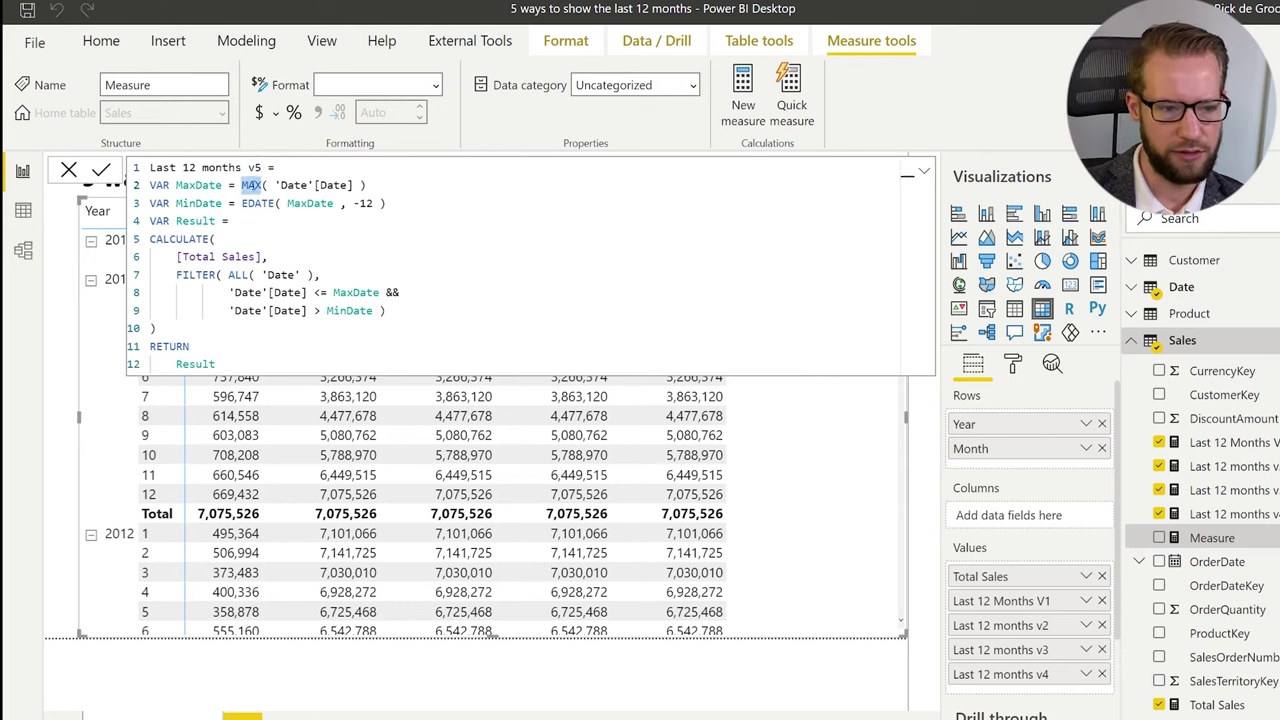
{"action": "type", "text": "LASTD"}
{"action": "key", "text": "Tab"}
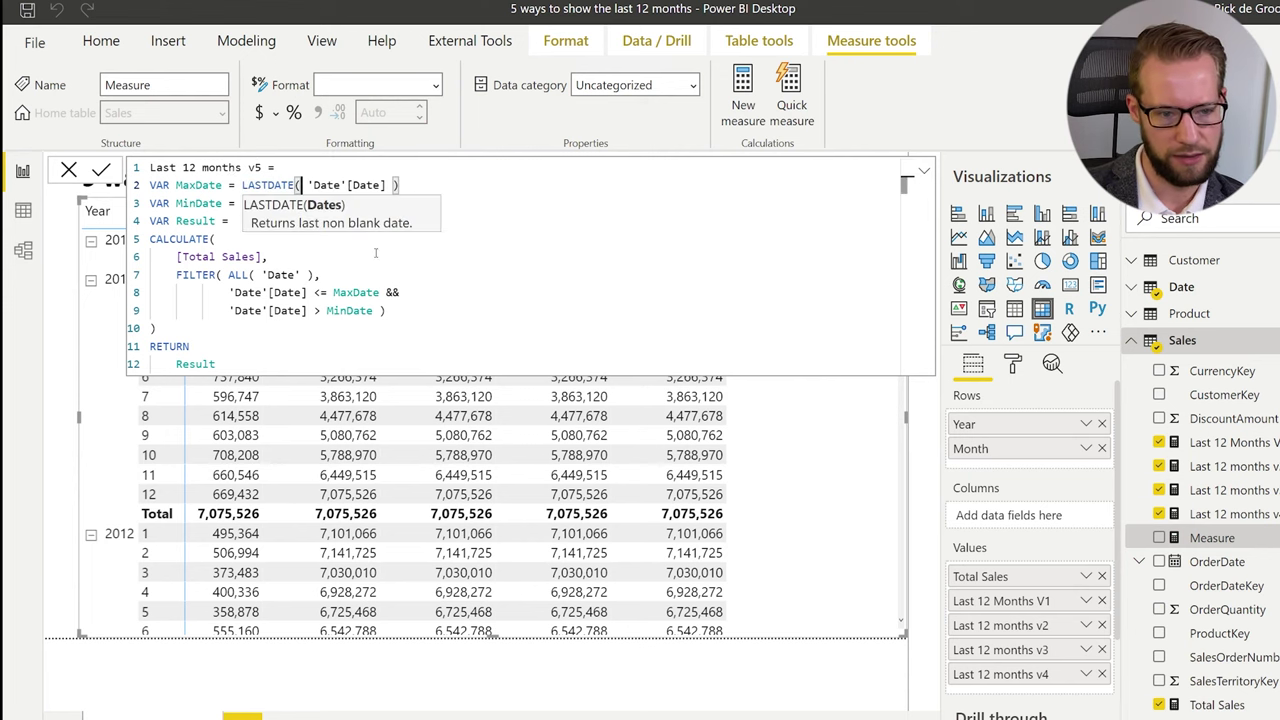
Examine the LASTDATE function and its date column argument in the MaxDate definition.
{"action": "left_click", "coordinate": [378, 292]}
{"action": "left_click", "coordinate": [250, 167]}
{"action": "double_click", "coordinate": [268, 186]}
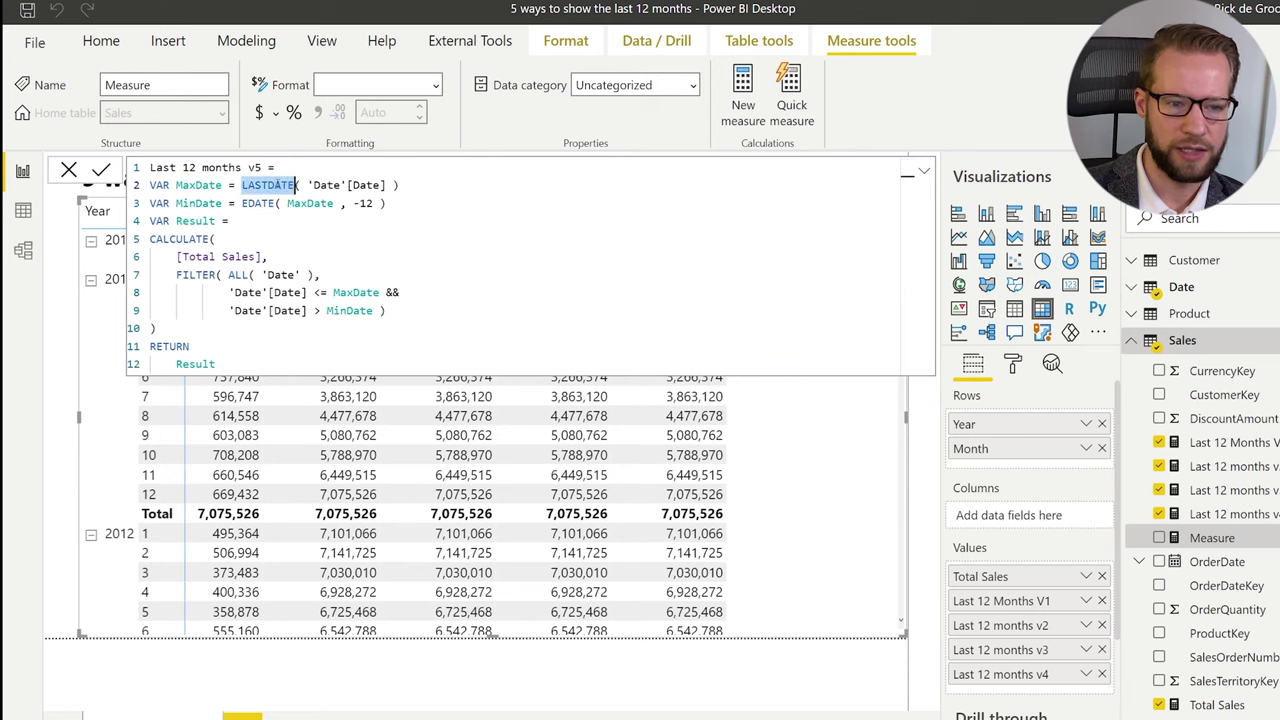
{"action": "left_click", "coordinate": [290, 188]}
{"action": "double_click", "coordinate": [268, 187]}
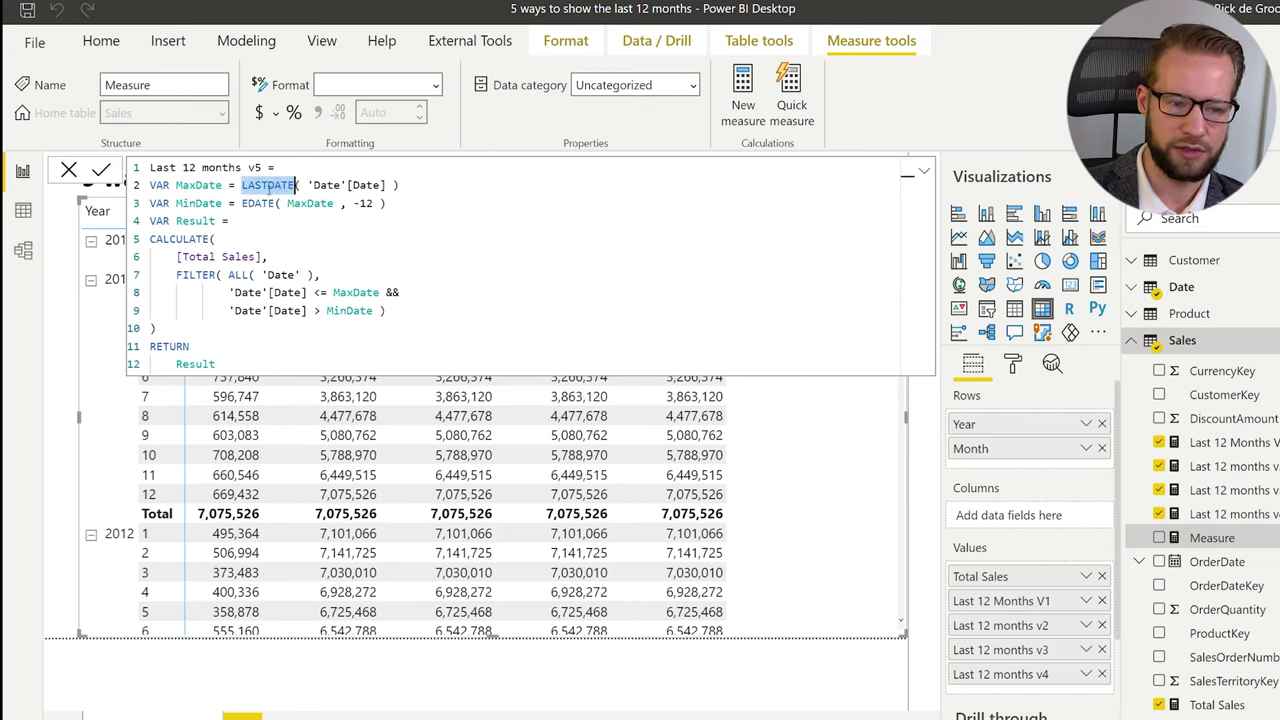
{"action": "left_click", "coordinate": [292, 187]}
{"action": "double_click", "coordinate": [268, 187]}
{"action": "left_click", "coordinate": [264, 186]}
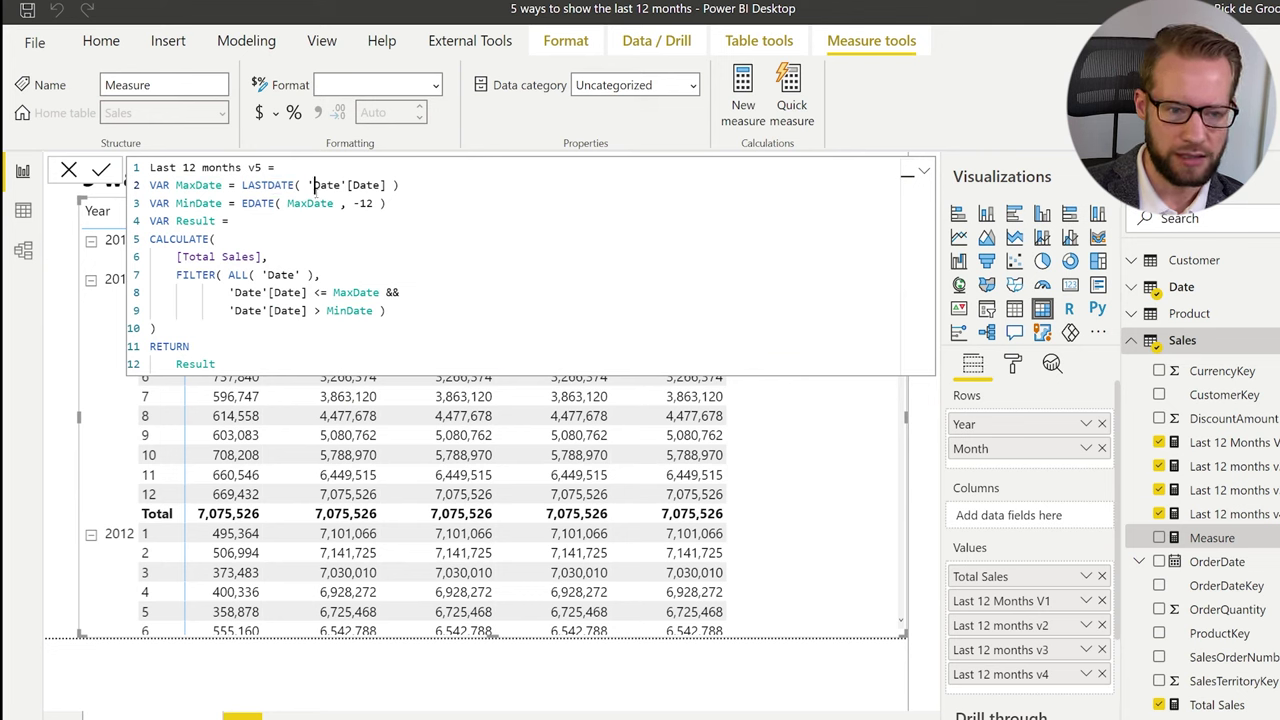
{"action": "double_click", "coordinate": [268, 187]}
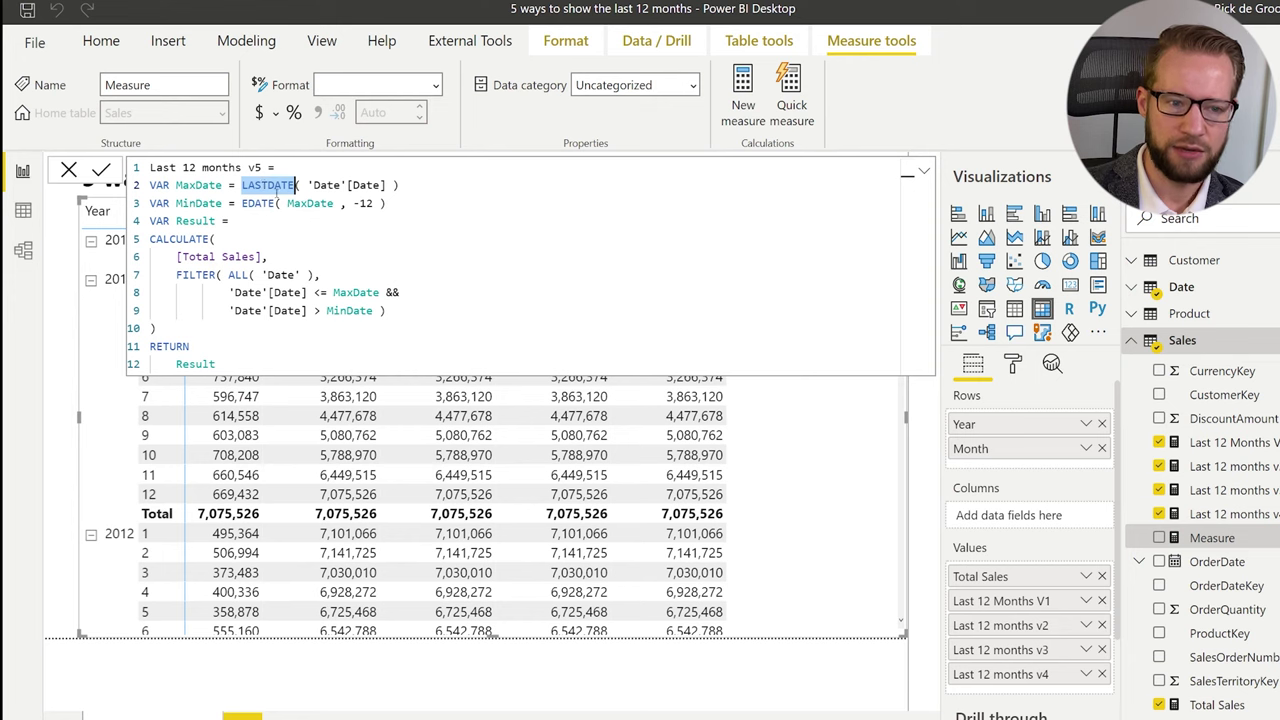
Redefine the MinDate variable as SAMEPERIODLASTYEAR( MaxDate ), removing the -12 argument.
{"action": "double_click", "coordinate": [260, 203]}
{"action": "double_click", "coordinate": [274, 203]}
{"action": "type", "text": "same"}
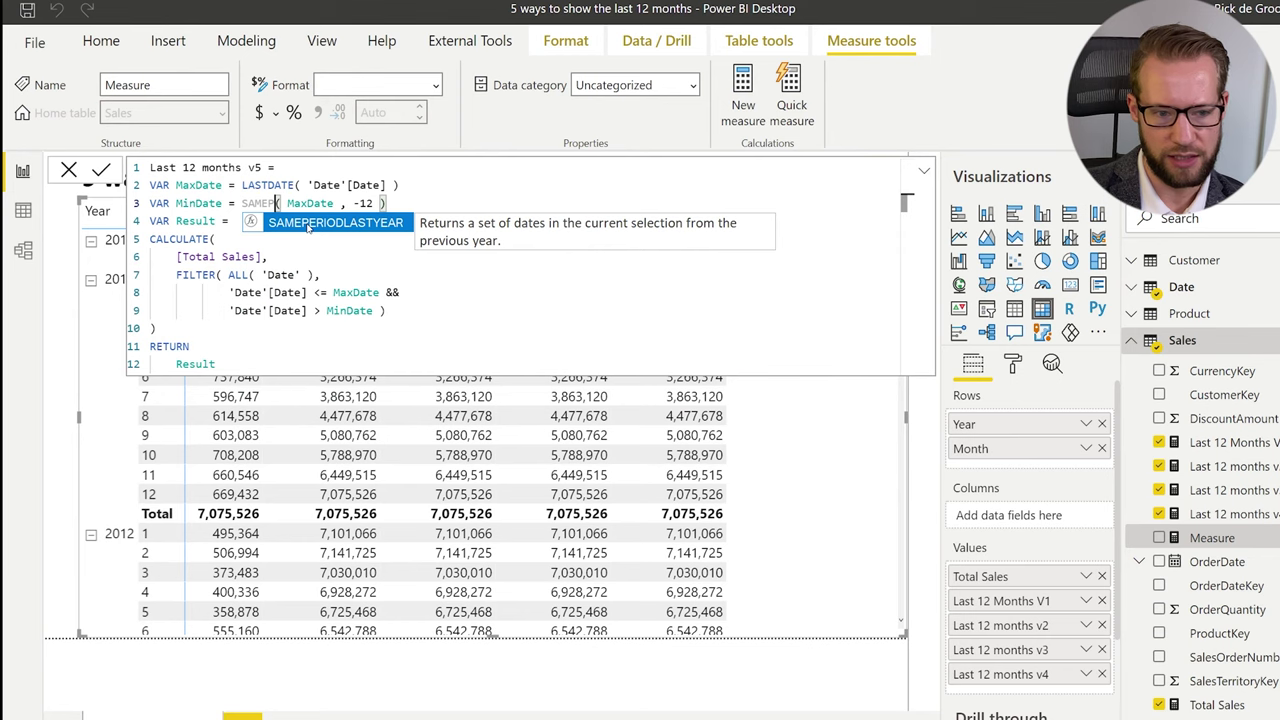
{"action": "key", "text": "Tab"}
{"action": "key", "text": "Escape"}
{"action": "key", "text": "ctrl+Right"}
{"action": "key", "text": "Delete"}
{"action": "key", "text": "Delete"}
{"action": "key", "text": "Delete"}
{"action": "key", "text": "Delete"}
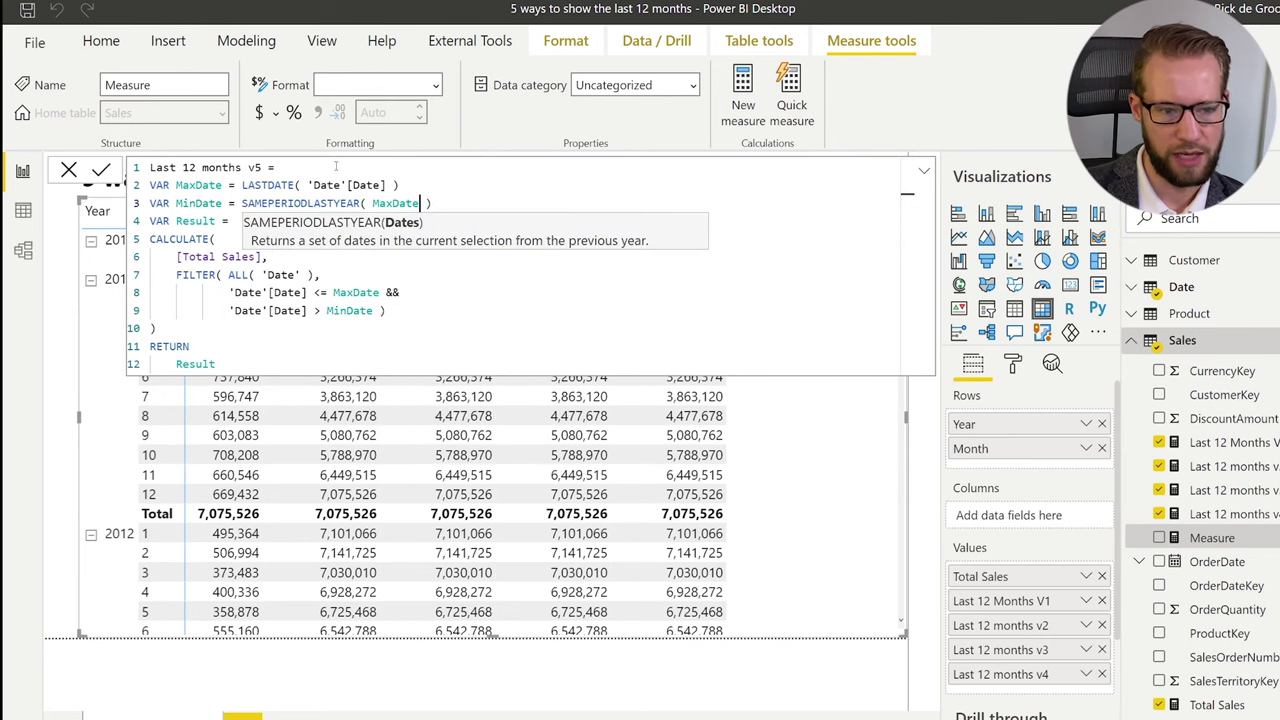
Check the two date variables and the filter conditions, and commit the Last 12 months v5 measure.
{"action": "left_click", "coordinate": [306, 185]}
{"action": "left_click", "coordinate": [240, 186]}
{"action": "double_click", "coordinate": [200, 185]}
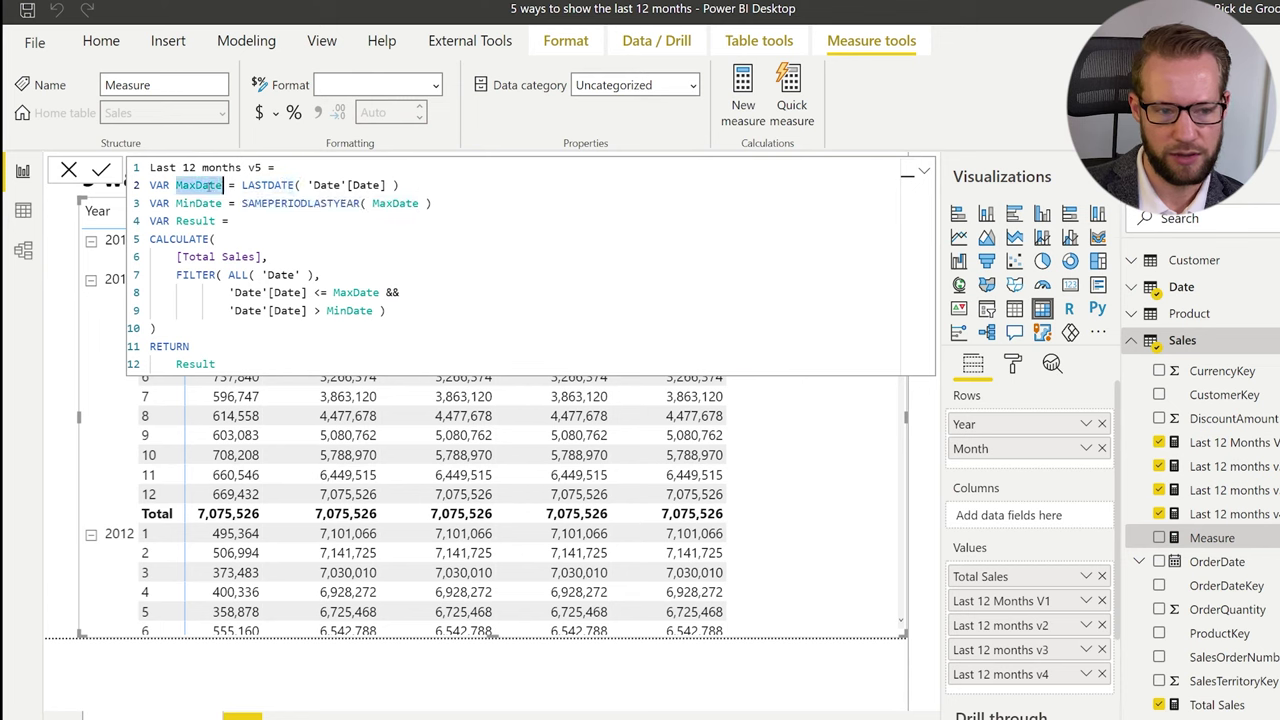
{"action": "double_click", "coordinate": [341, 203]}
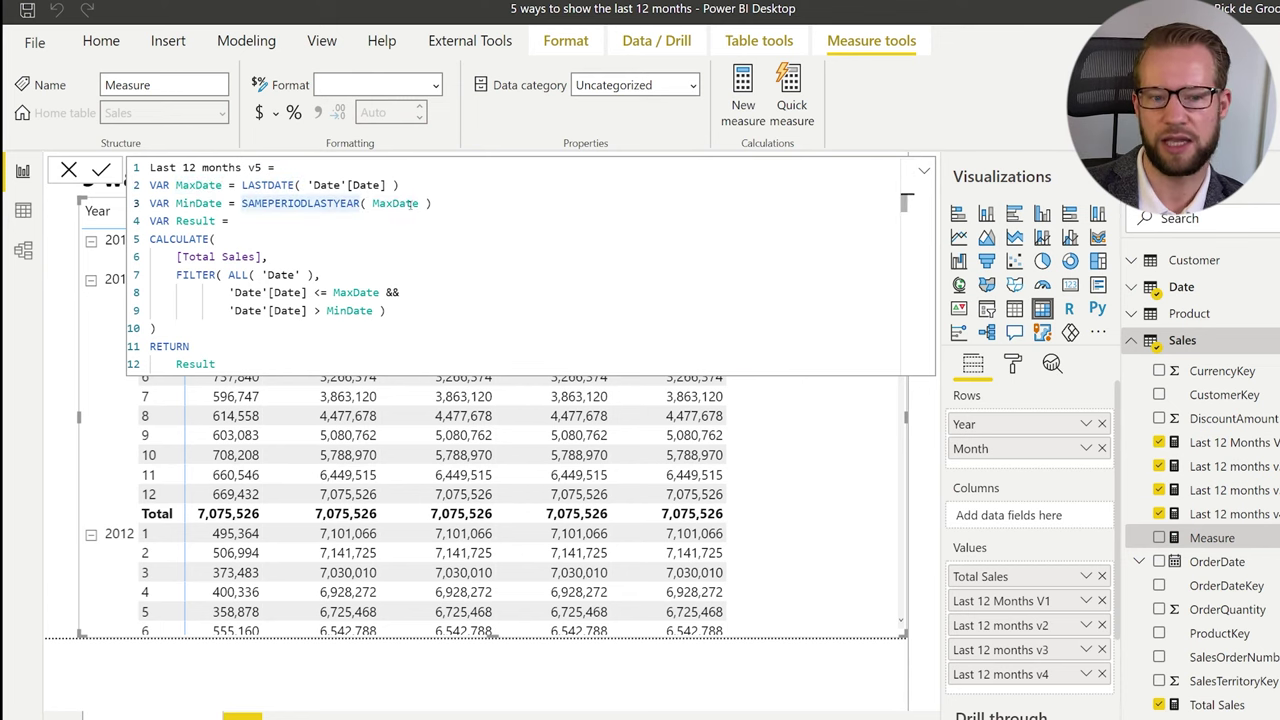
{"action": "double_click", "coordinate": [352, 292]}
{"action": "left_click", "coordinate": [305, 363]}
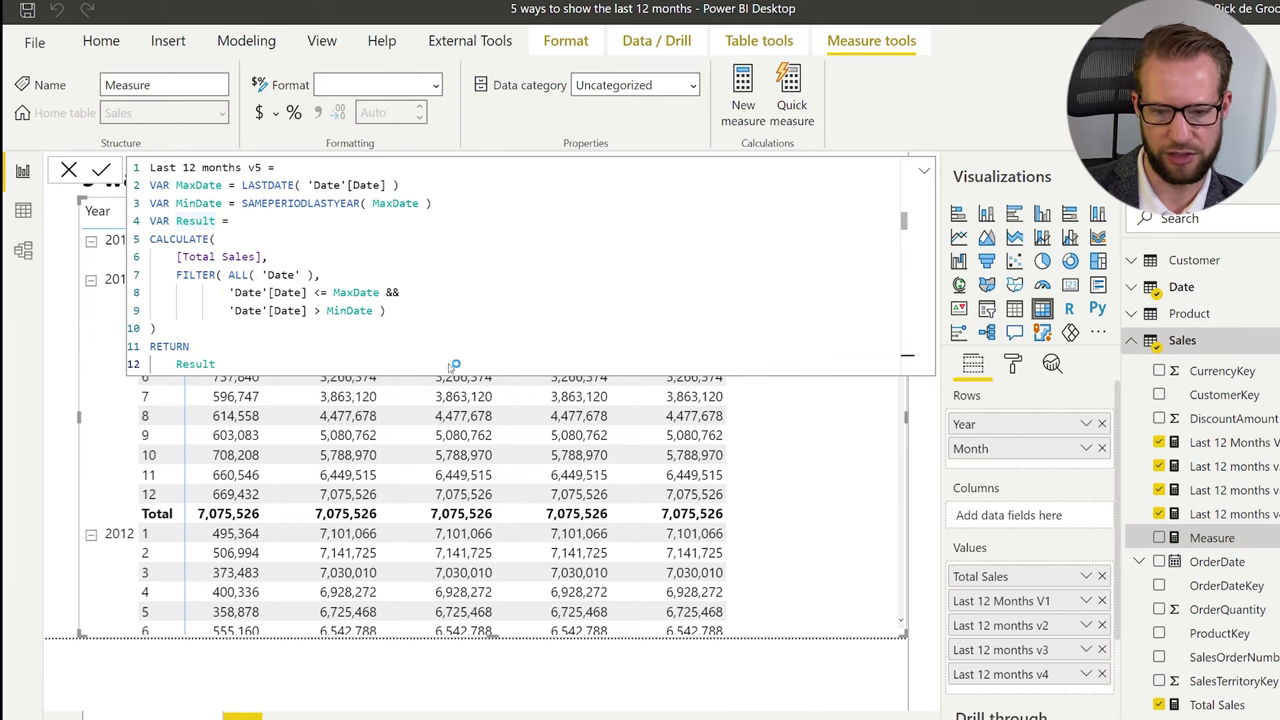
{"action": "key", "text": "Return"}
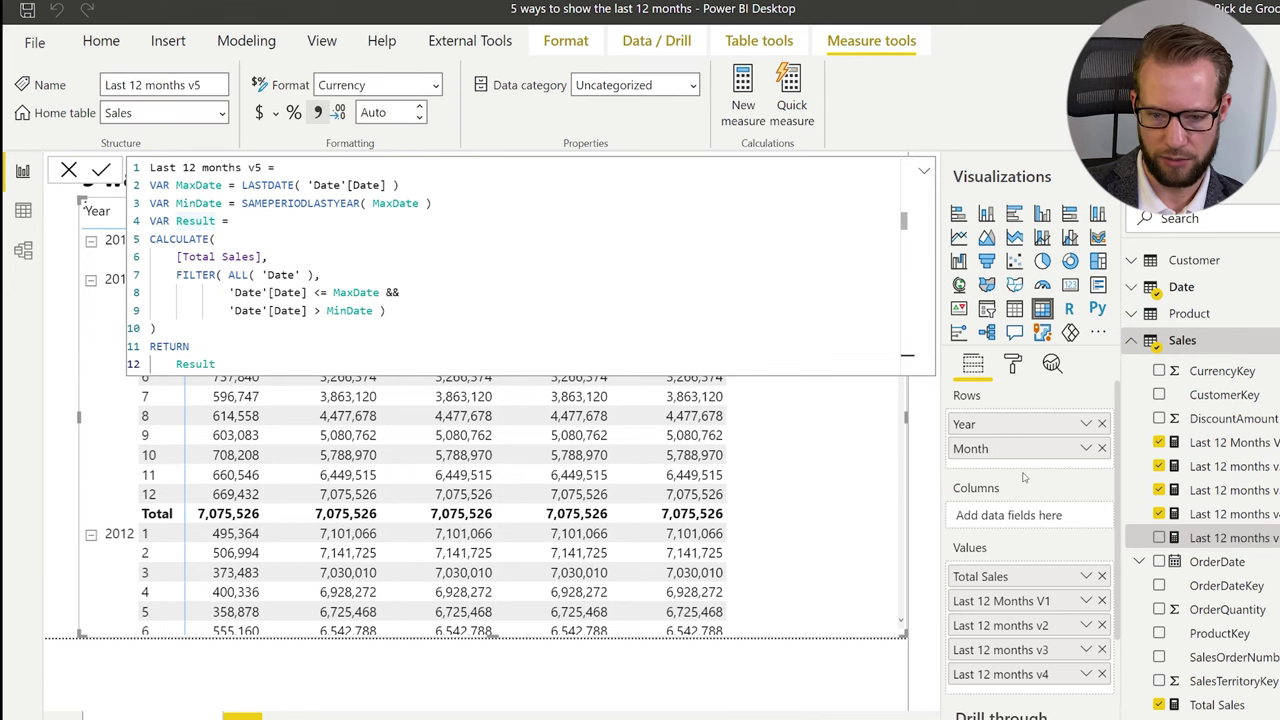
Add the Last 12 months v5 measure to the matrix values and format it as Whole number.
{"action": "left_click", "coordinate": [1159, 538]}
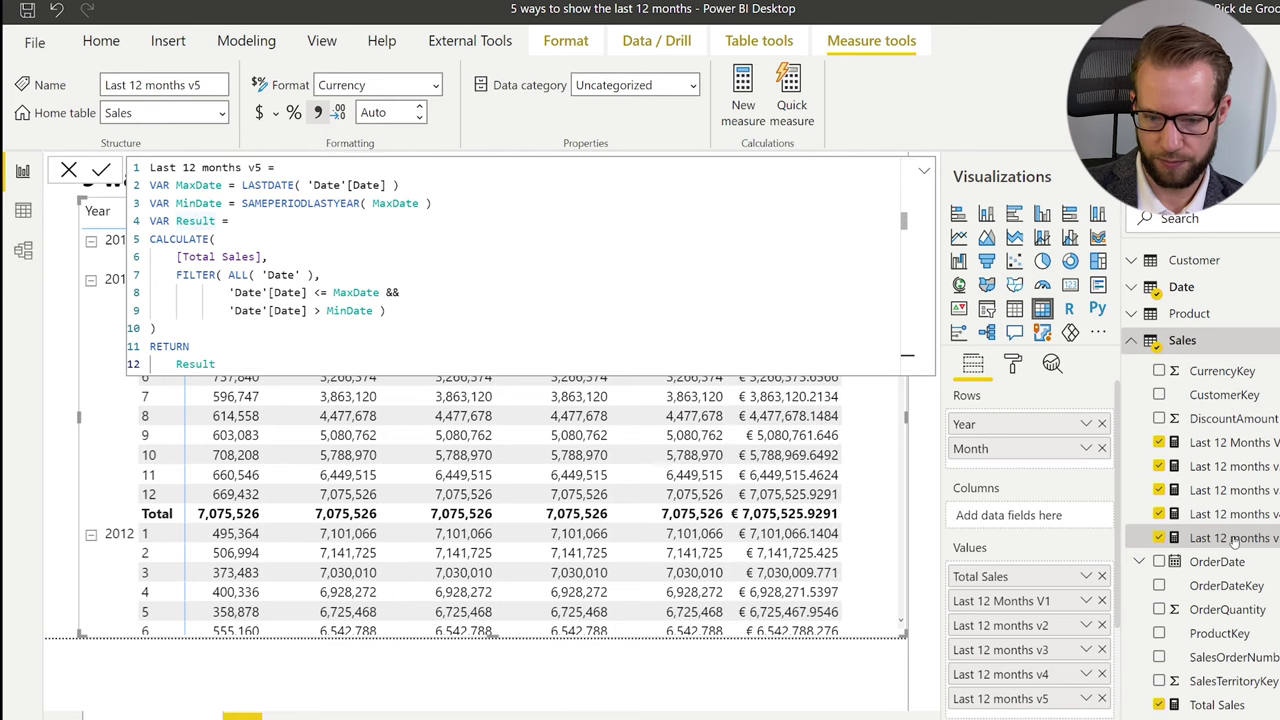
{"action": "left_click", "coordinate": [759, 48]}
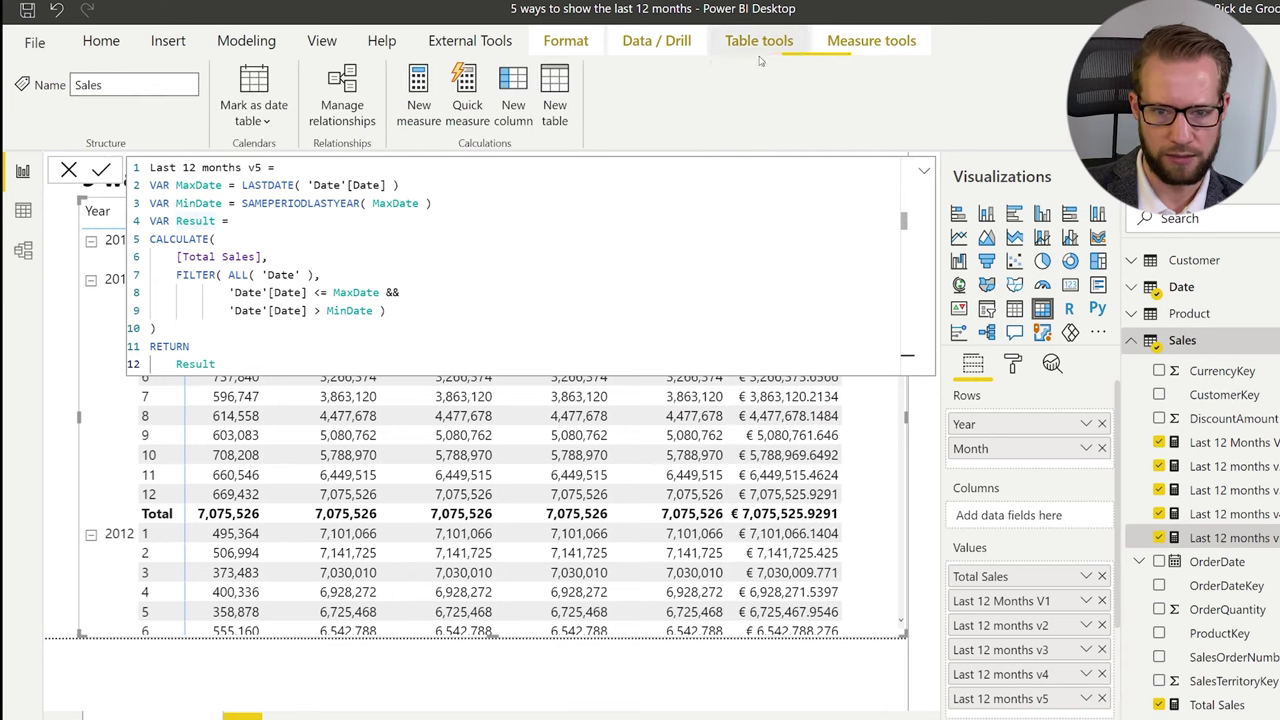
{"action": "left_click", "coordinate": [871, 41]}
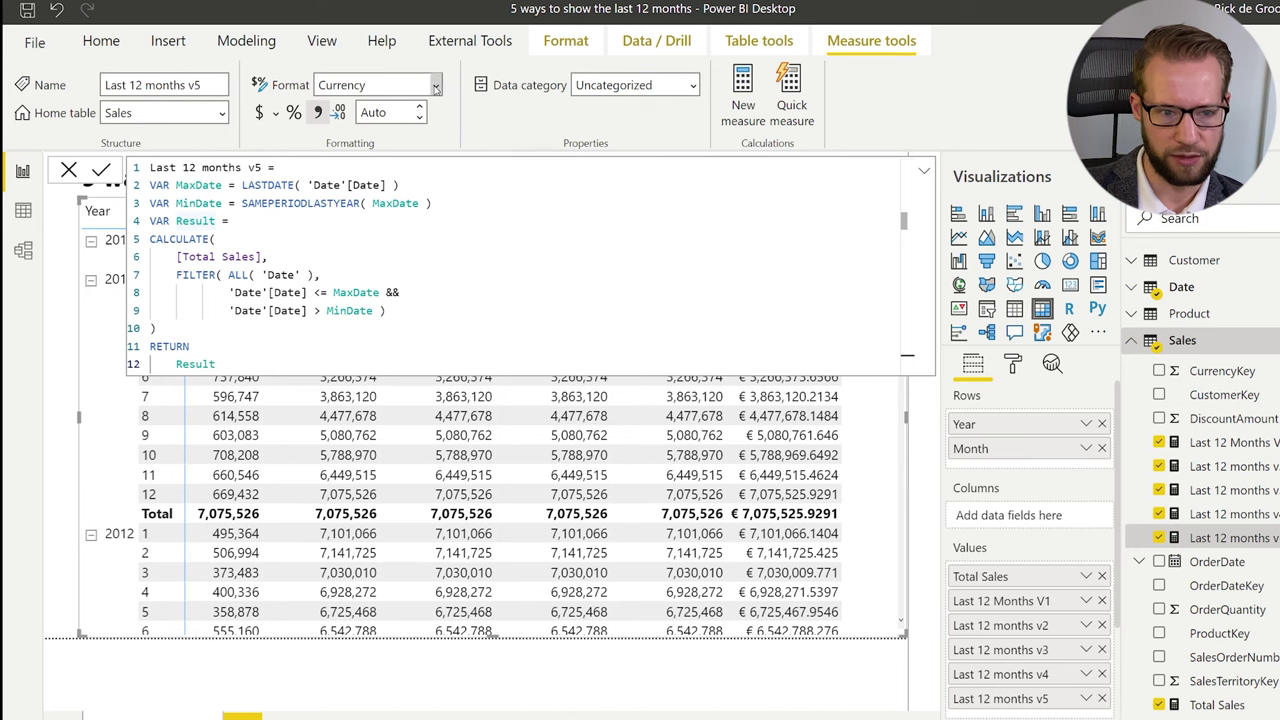
{"action": "left_click", "coordinate": [436, 86]}
{"action": "key", "text": "Escape"}
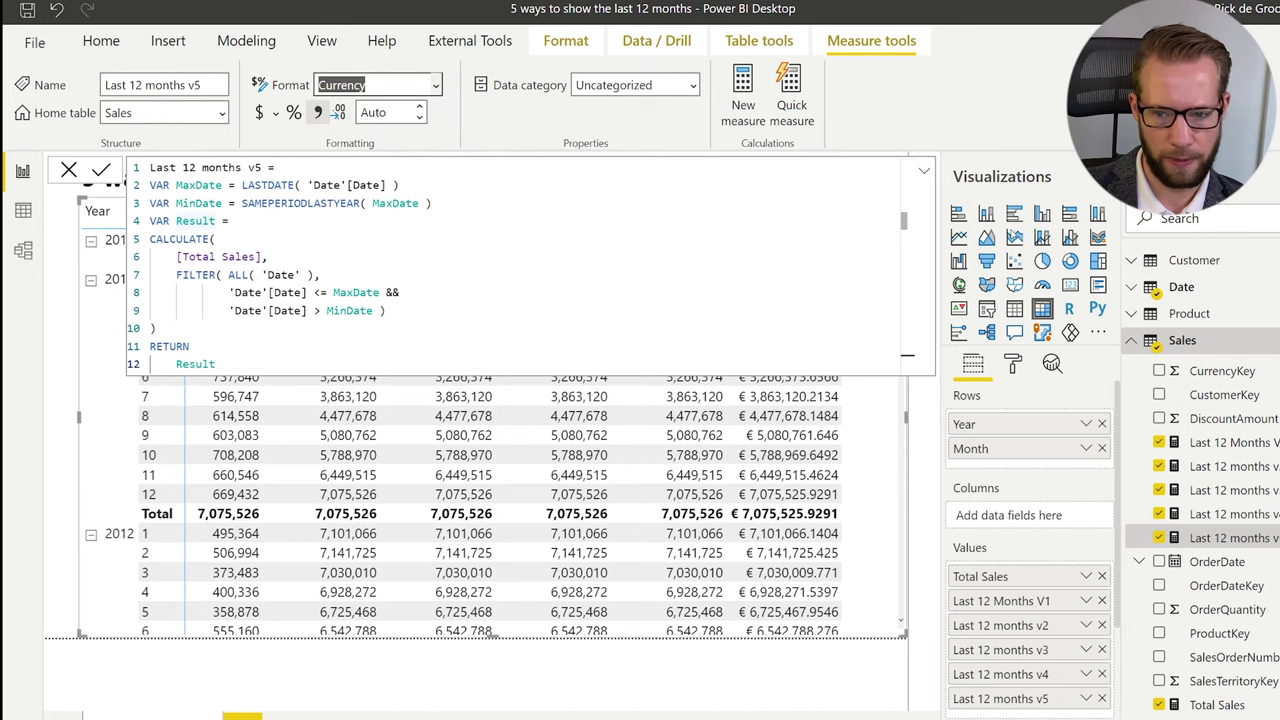
{"action": "key", "text": "Down"}
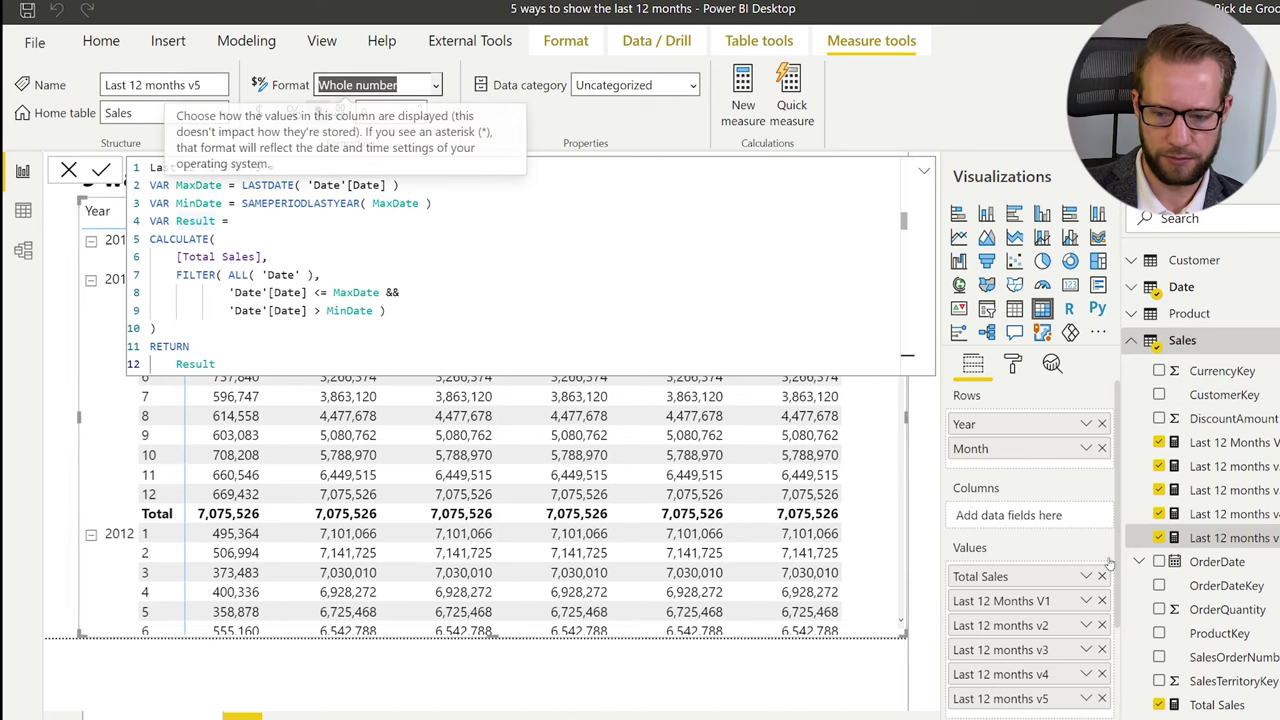
Compare the v5 column with the other four measures across all years of the matrix.
{"action": "left_click", "coordinate": [899, 597]}
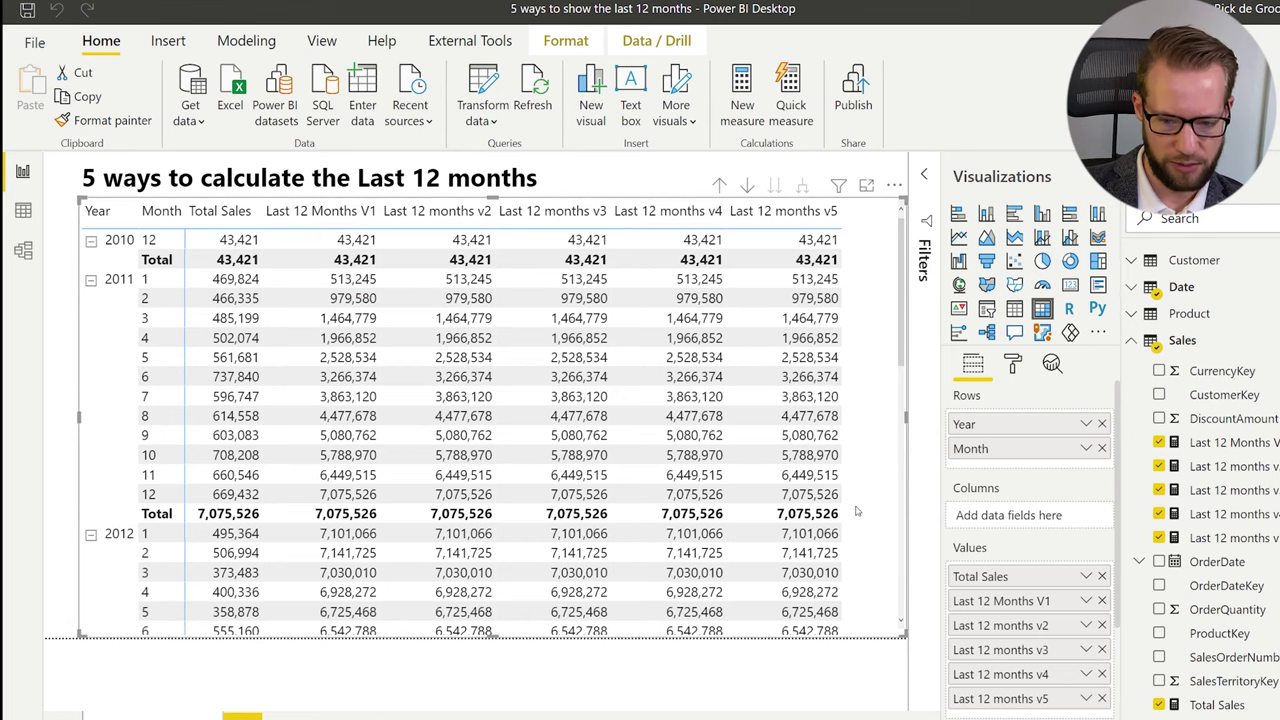
{"action": "scroll", "coordinate": [800, 538], "scroll_direction": "down", "scroll_amount": 5}
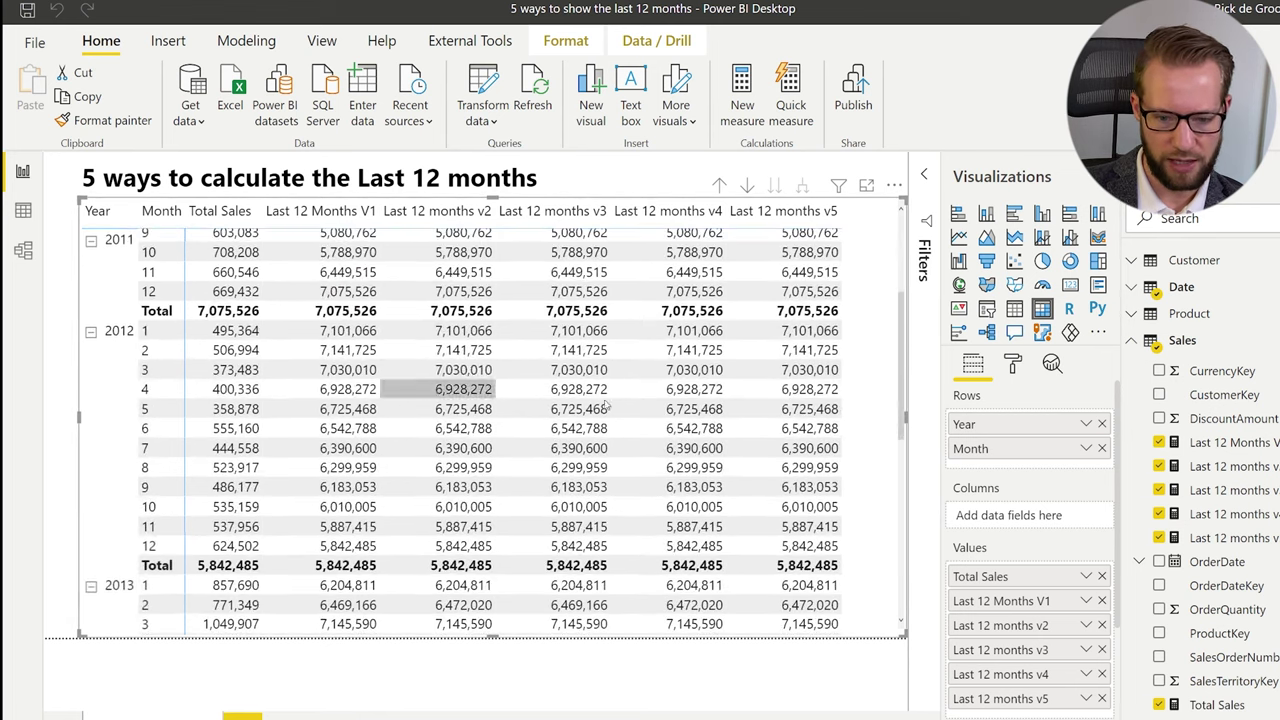
{"action": "scroll", "coordinate": [830, 370], "scroll_direction": "down", "scroll_amount": 12}
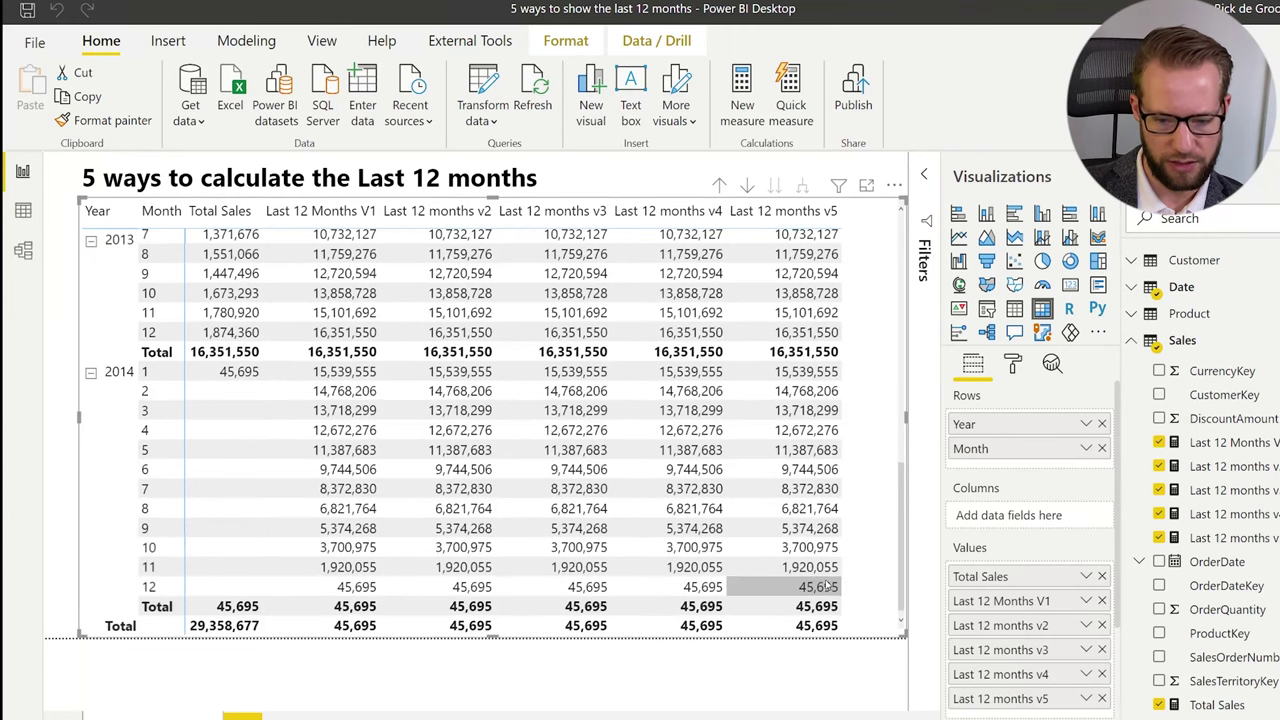
{"action": "scroll", "coordinate": [873, 380], "scroll_direction": "up", "scroll_amount": 17}
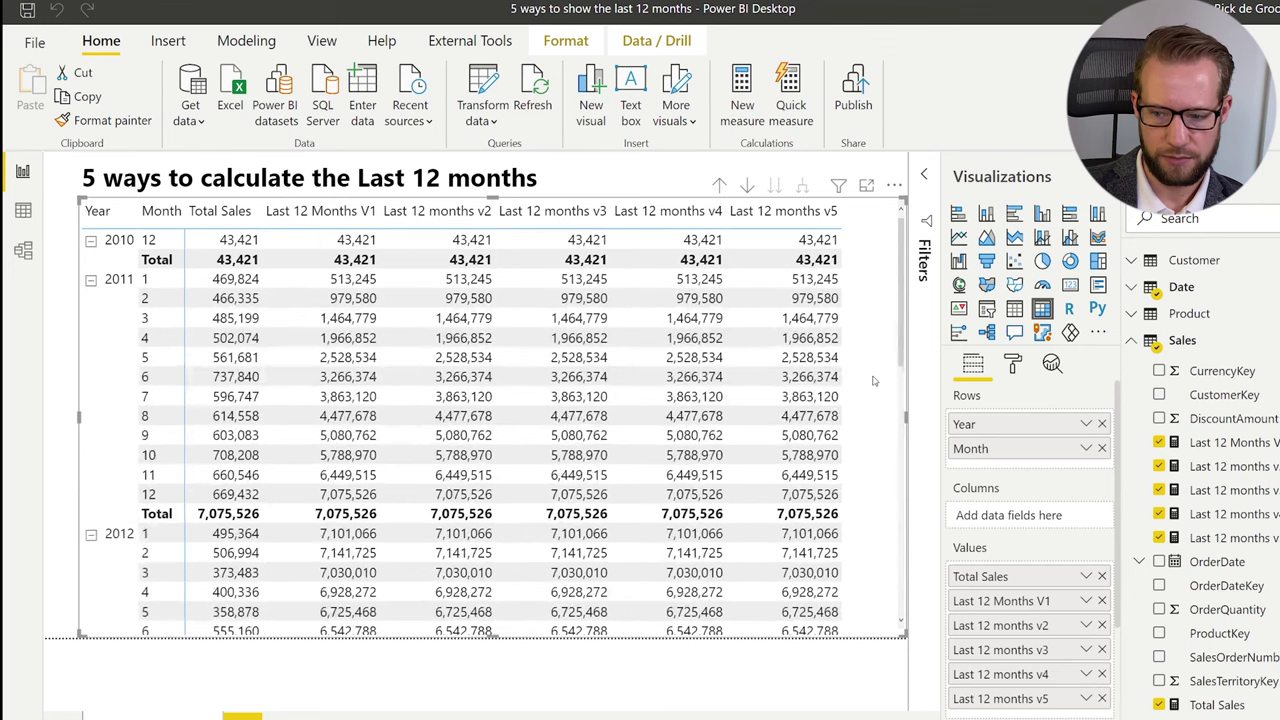